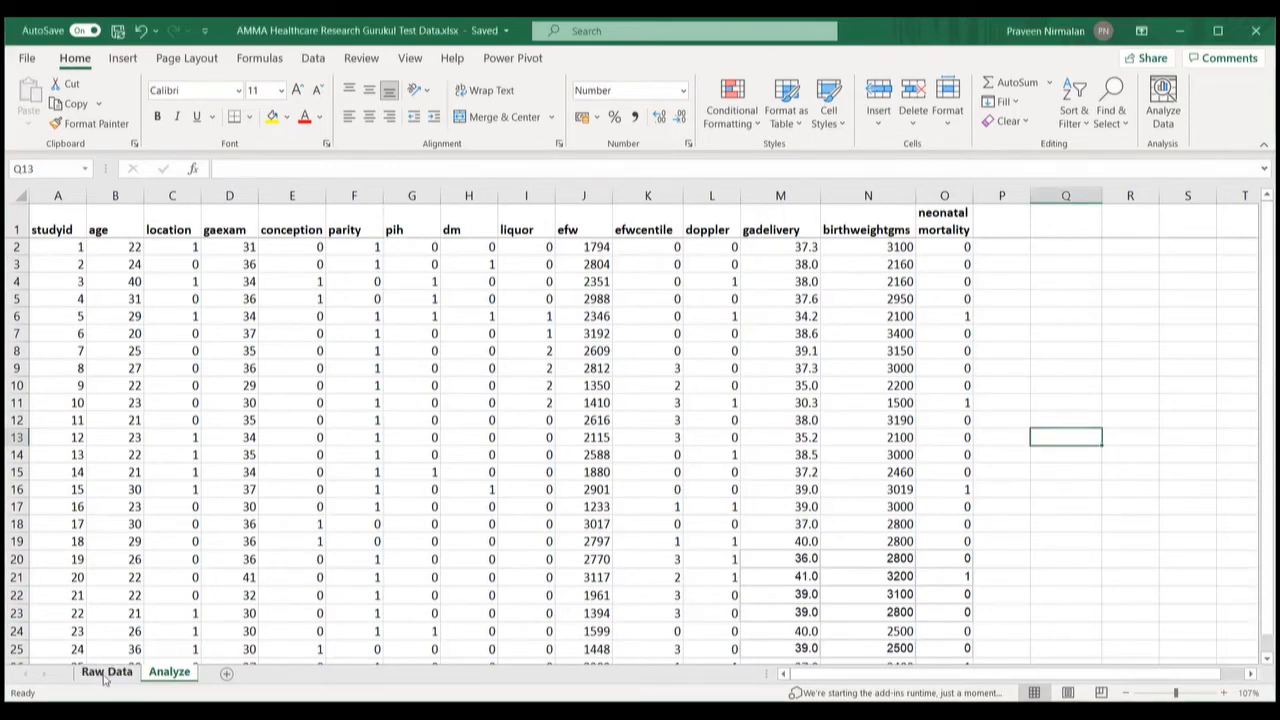
pyautogui.click(104, 674)
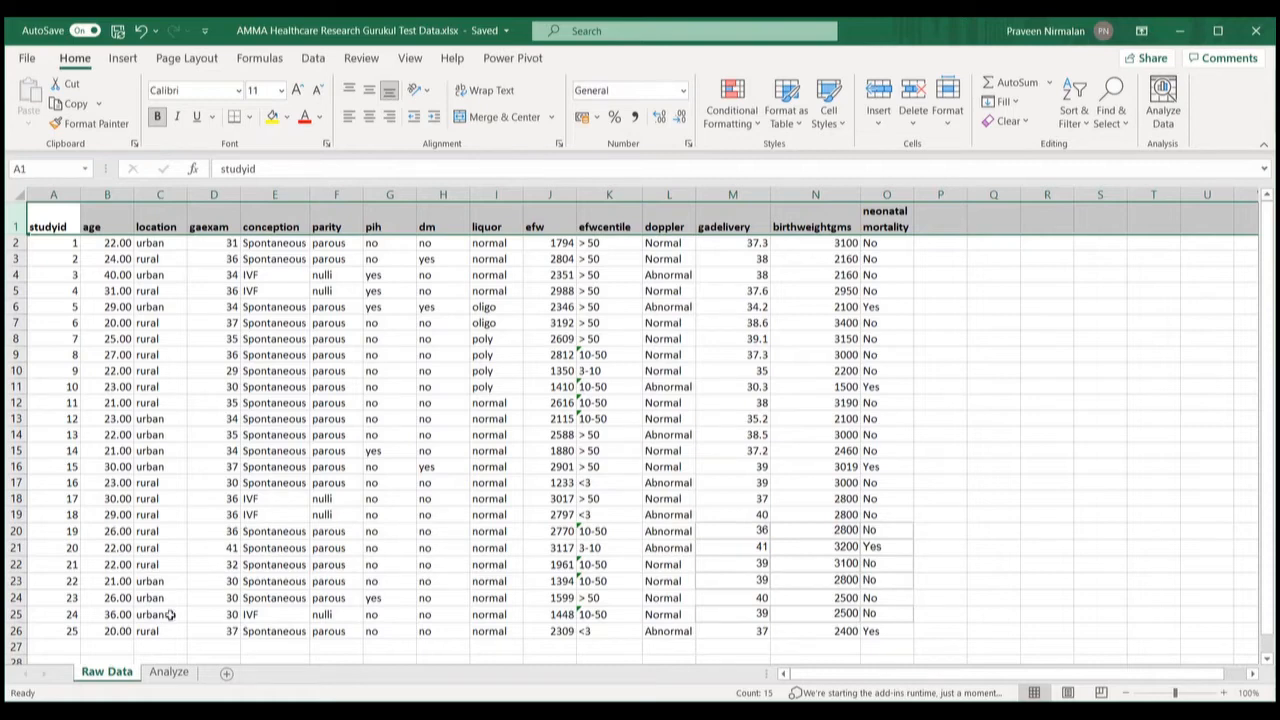
pyautogui.click(170, 672)
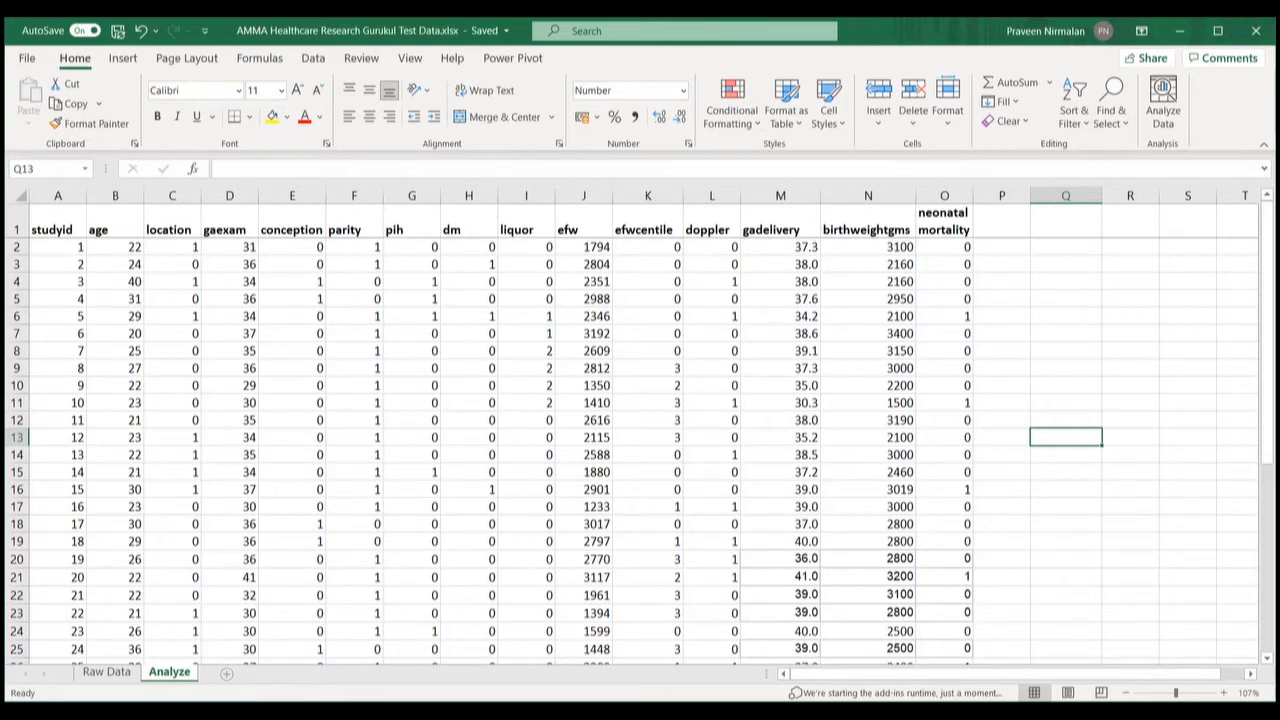
# Step: Add a new worksheet and rename it 'Mean'
pyautogui.click(227, 674)
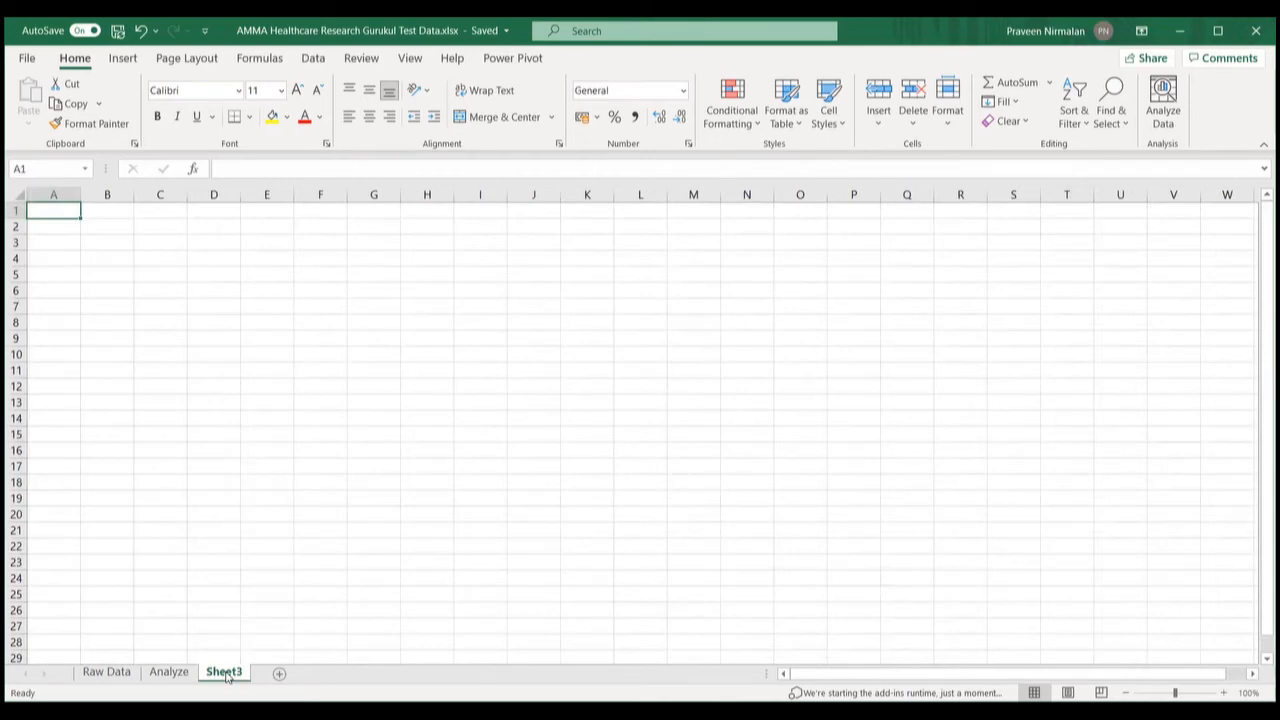
pyautogui.write('Mean')
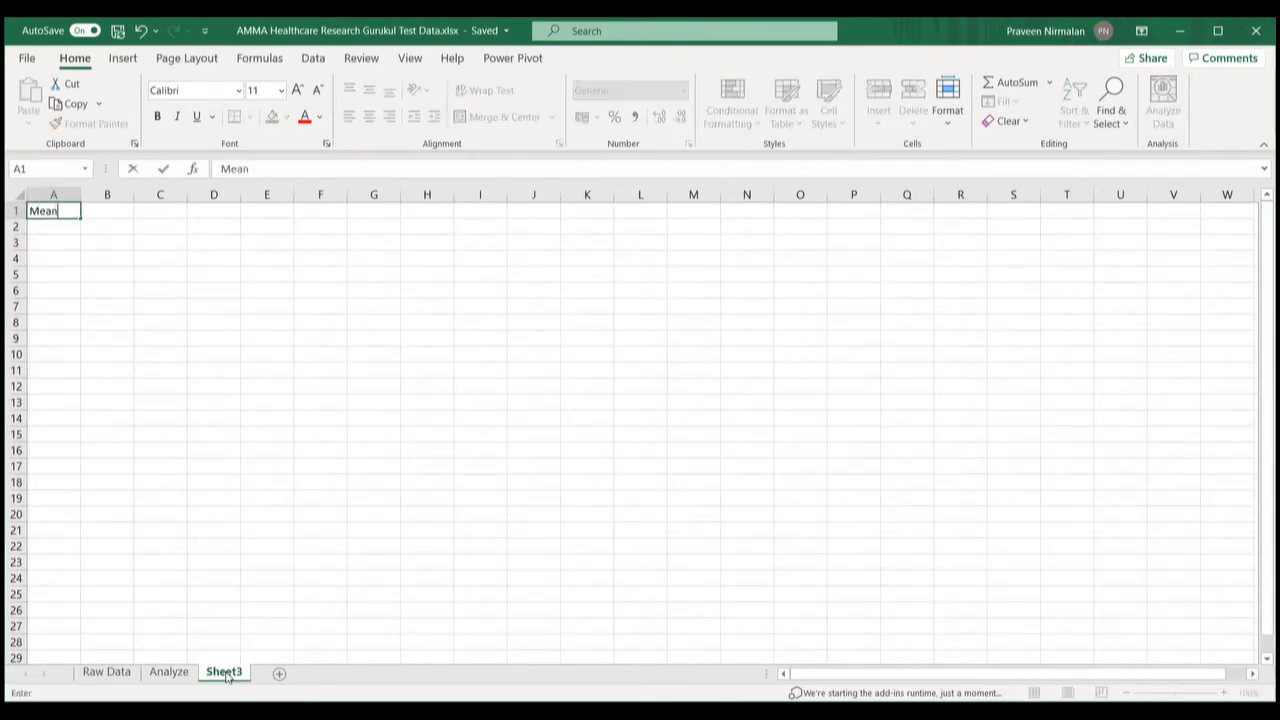
pyautogui.press('BackSpace')
pyautogui.press('BackSpace')
pyautogui.press('BackSpace')
pyautogui.press('BackSpace')
pyautogui.rightClick(226, 671)
pyautogui.click(276, 487)
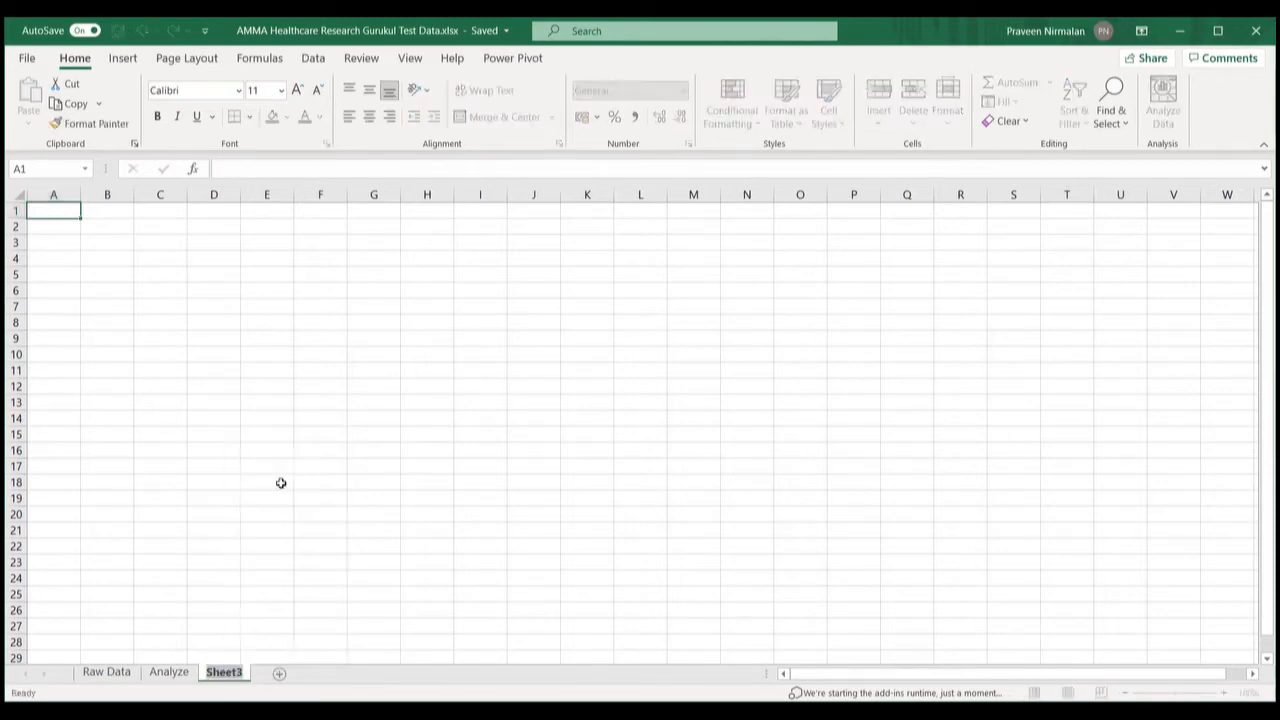
pyautogui.write('Mean')
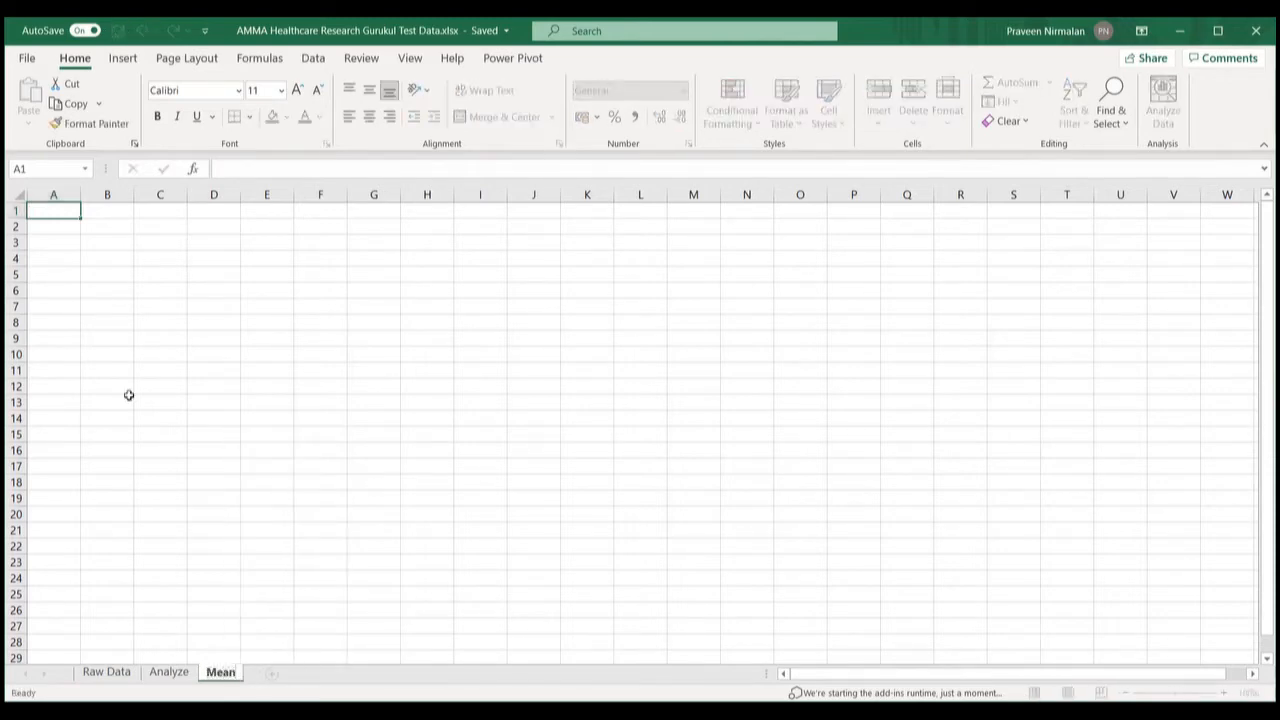
pyautogui.click(50, 212)
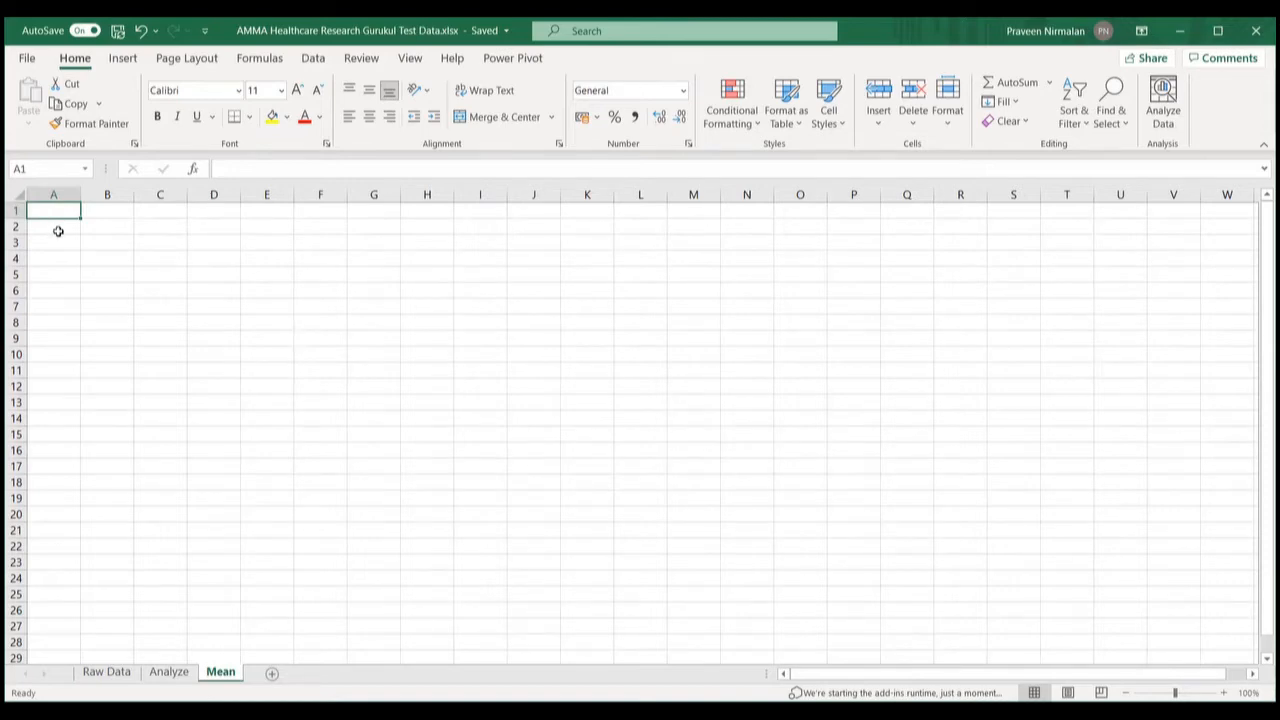
# Step: Enter the heading 'Mean of variables of Interest' in cell A1
pyautogui.click(58, 231)
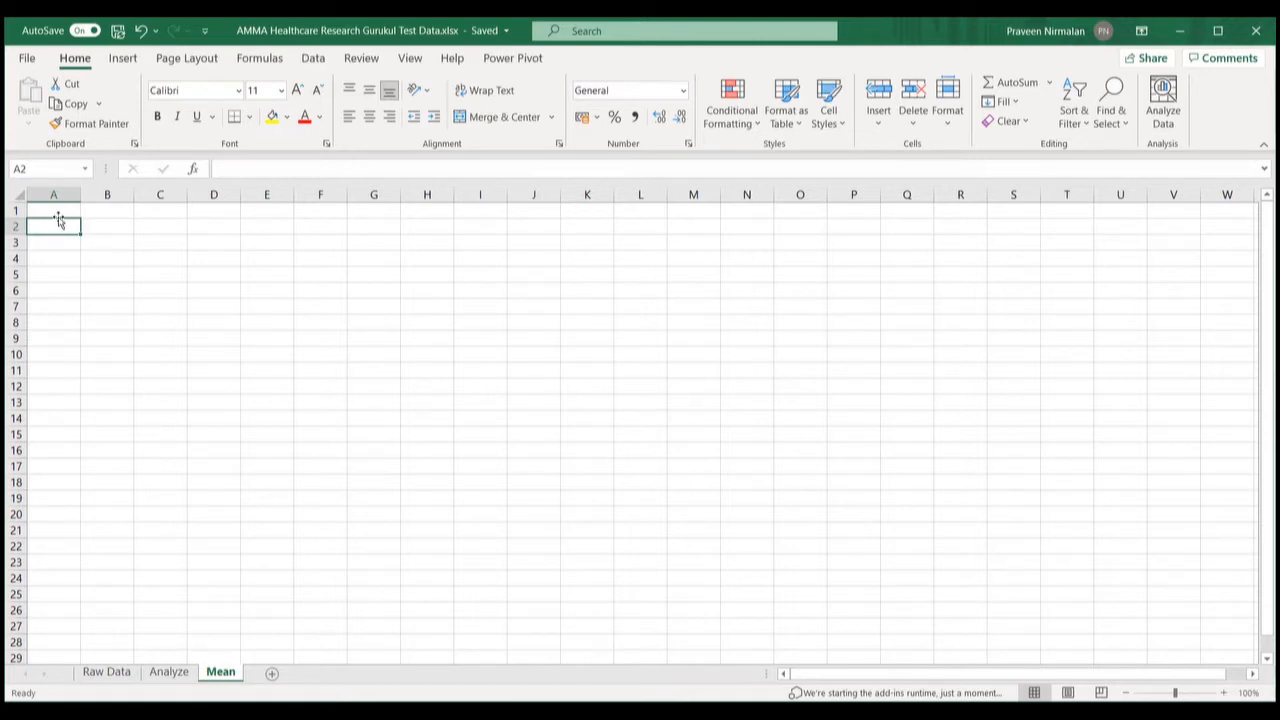
pyautogui.click(58, 214)
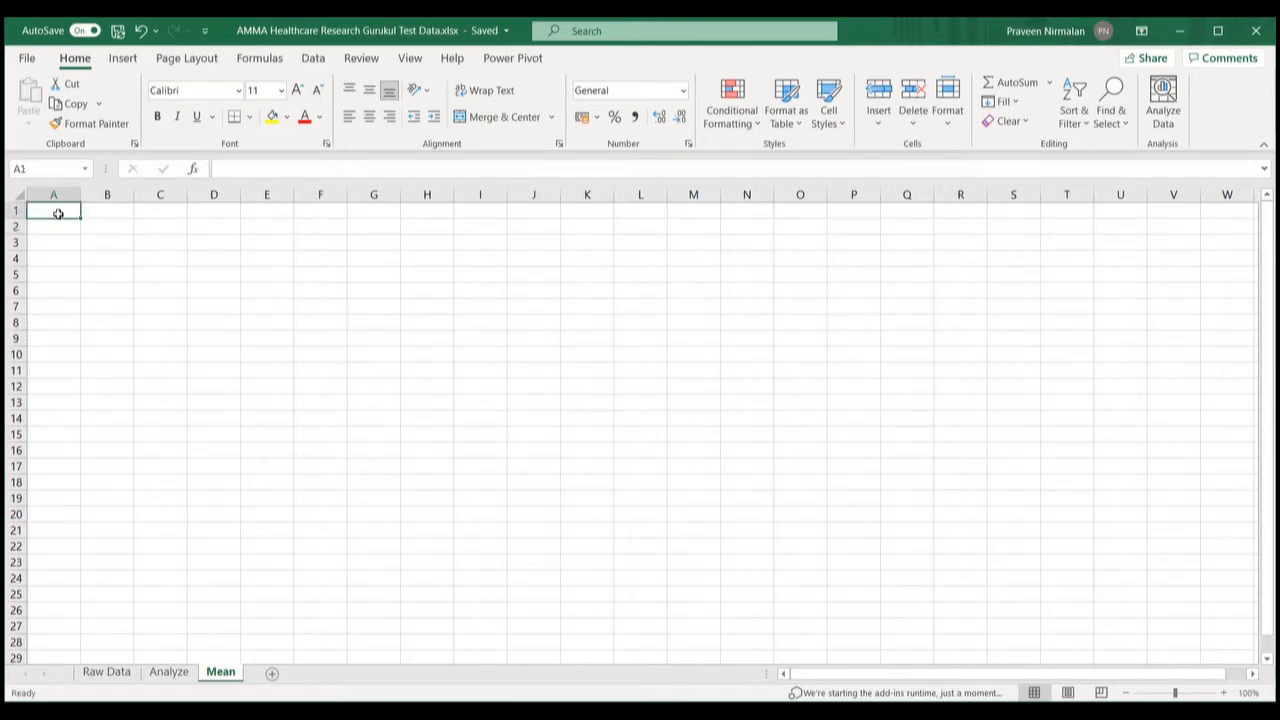
pyautogui.write('Mean of')
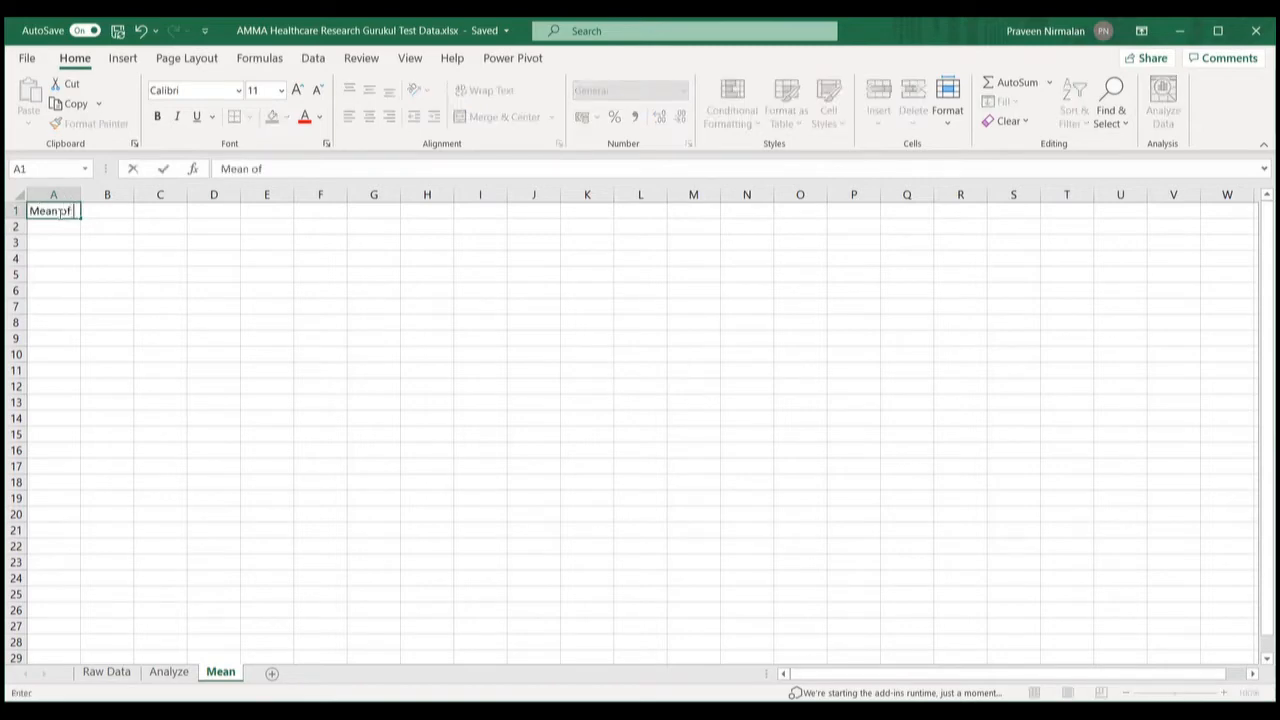
pyautogui.write(' variables of Inte')
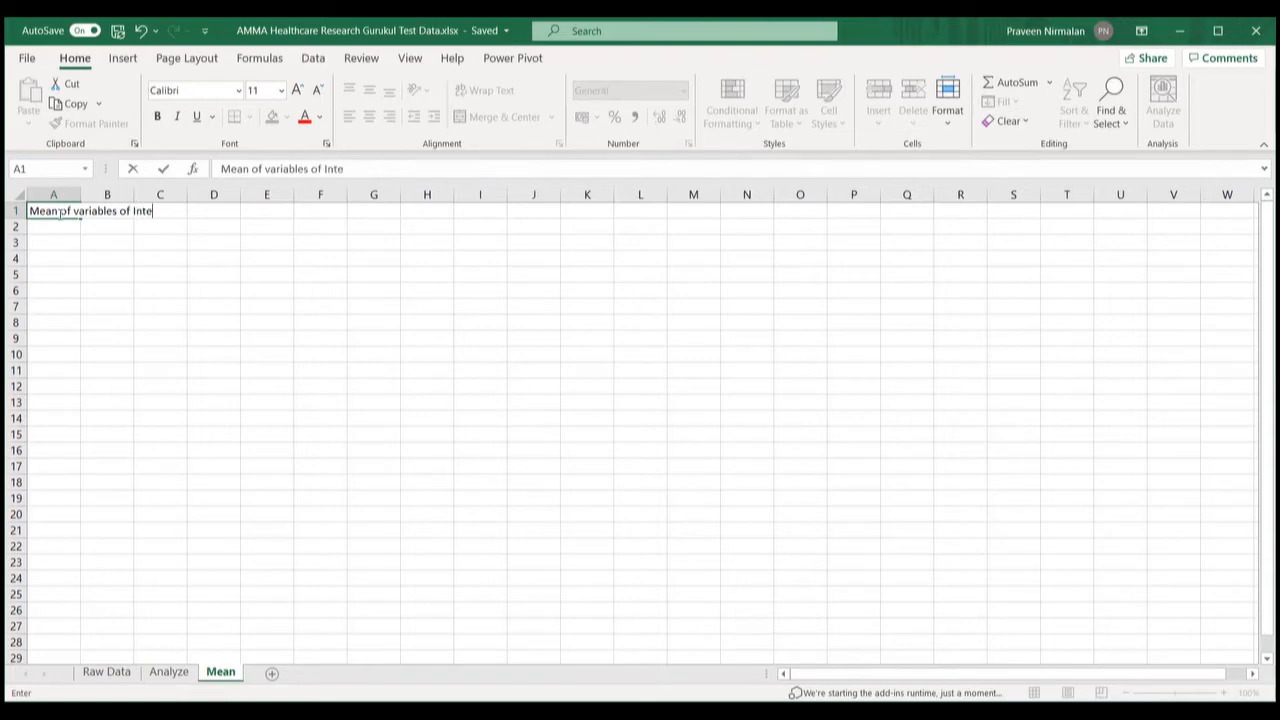
pyautogui.write('rest')
pyautogui.click(210, 243)
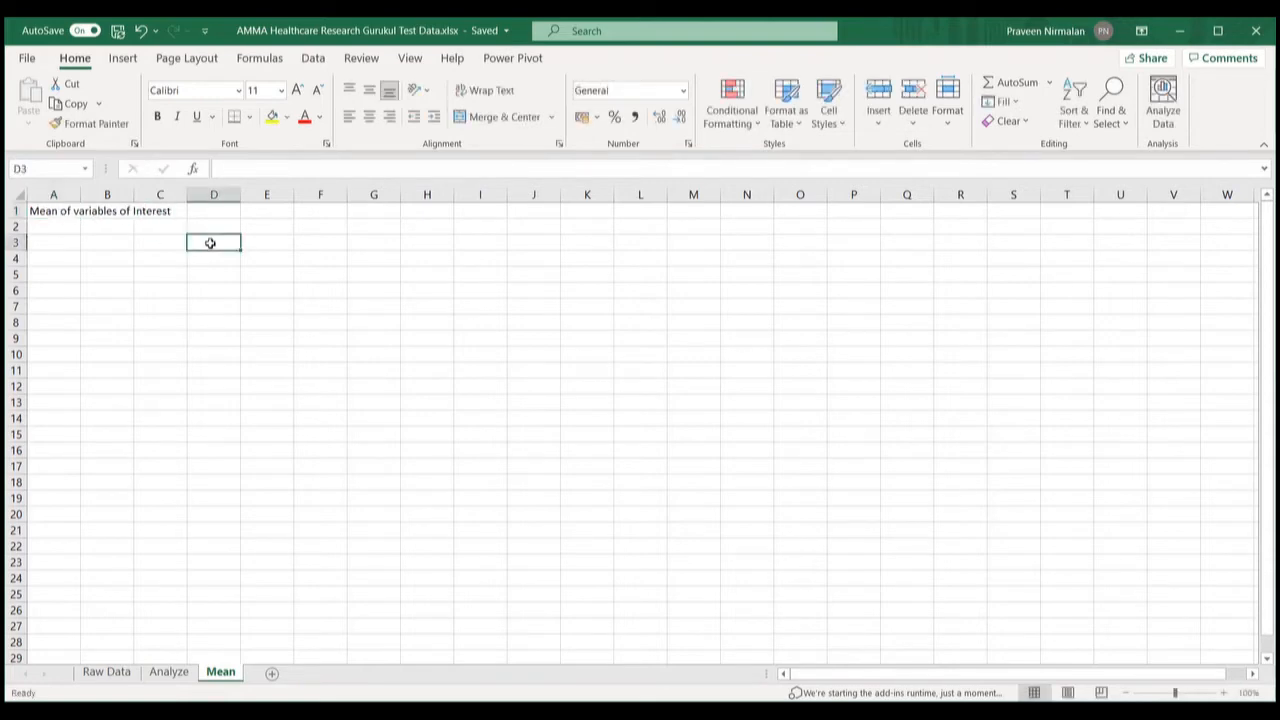
pyautogui.click(38, 208)
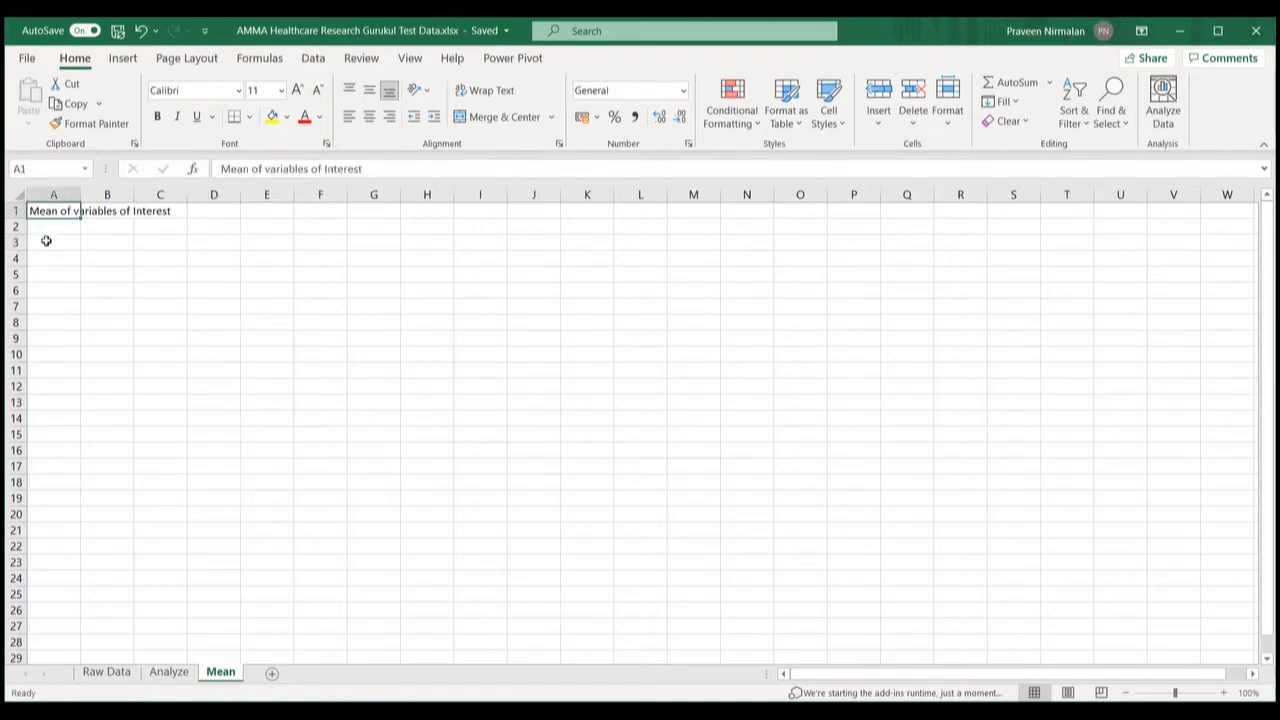
pyautogui.click(46, 241)
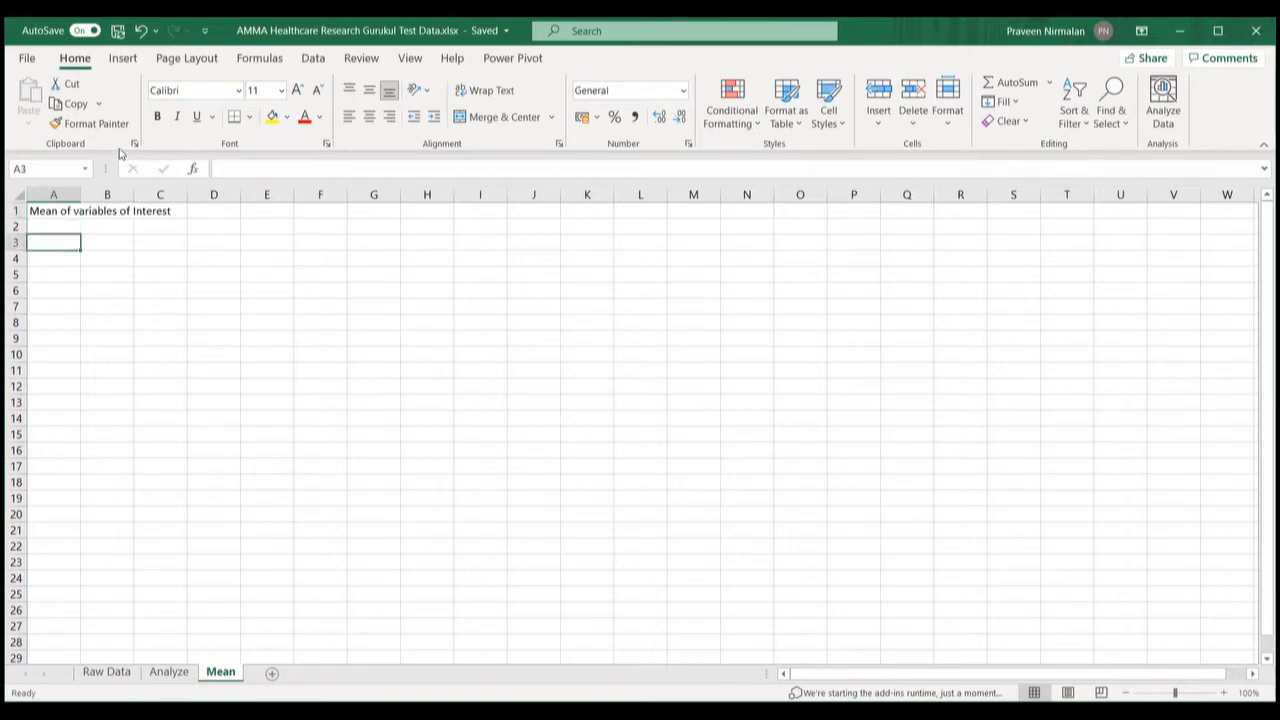
# Step: Start a PivotTable at cell A3, after one cancelled attempt and a zoom-in
pyautogui.click(123, 60)
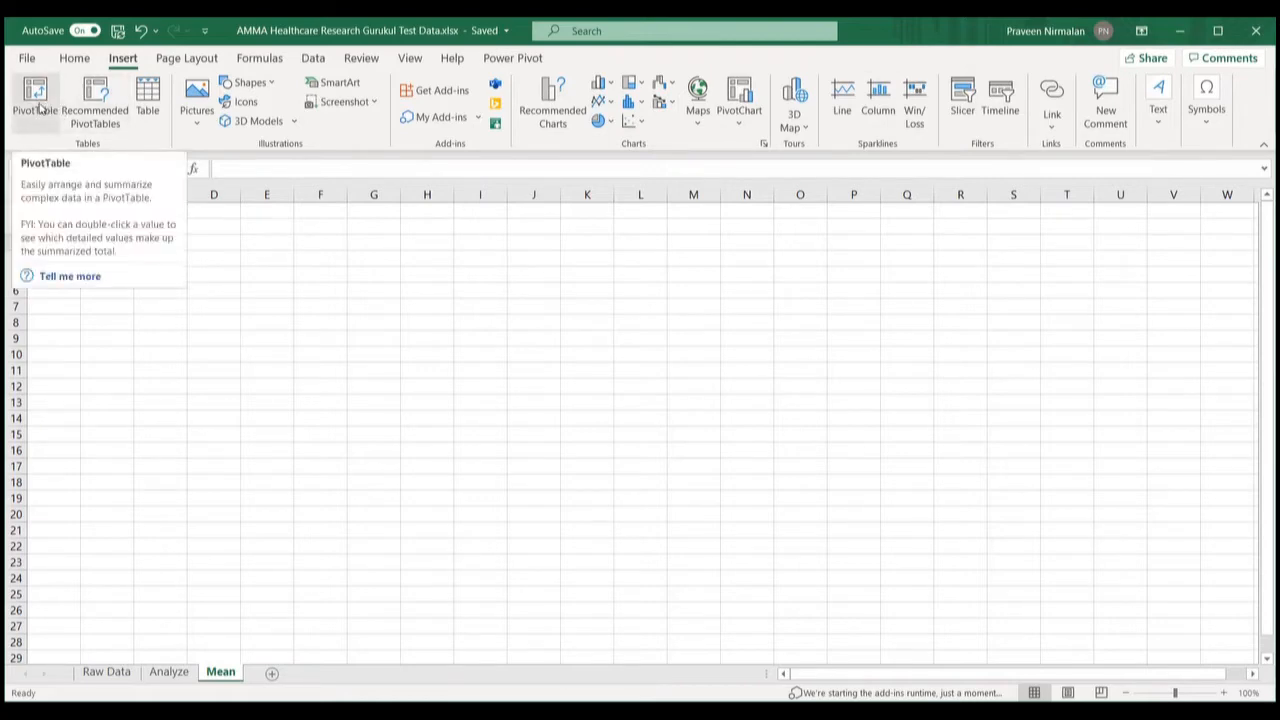
pyautogui.click(35, 100)
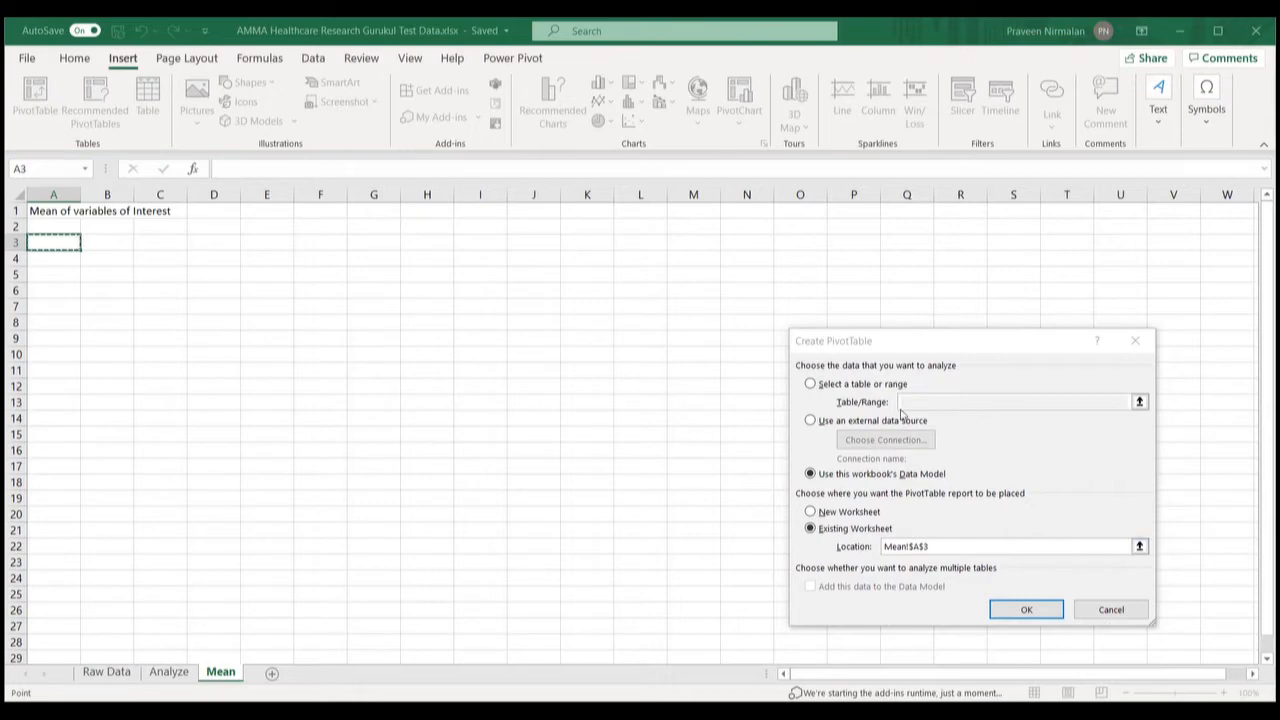
pyautogui.click(1111, 609)
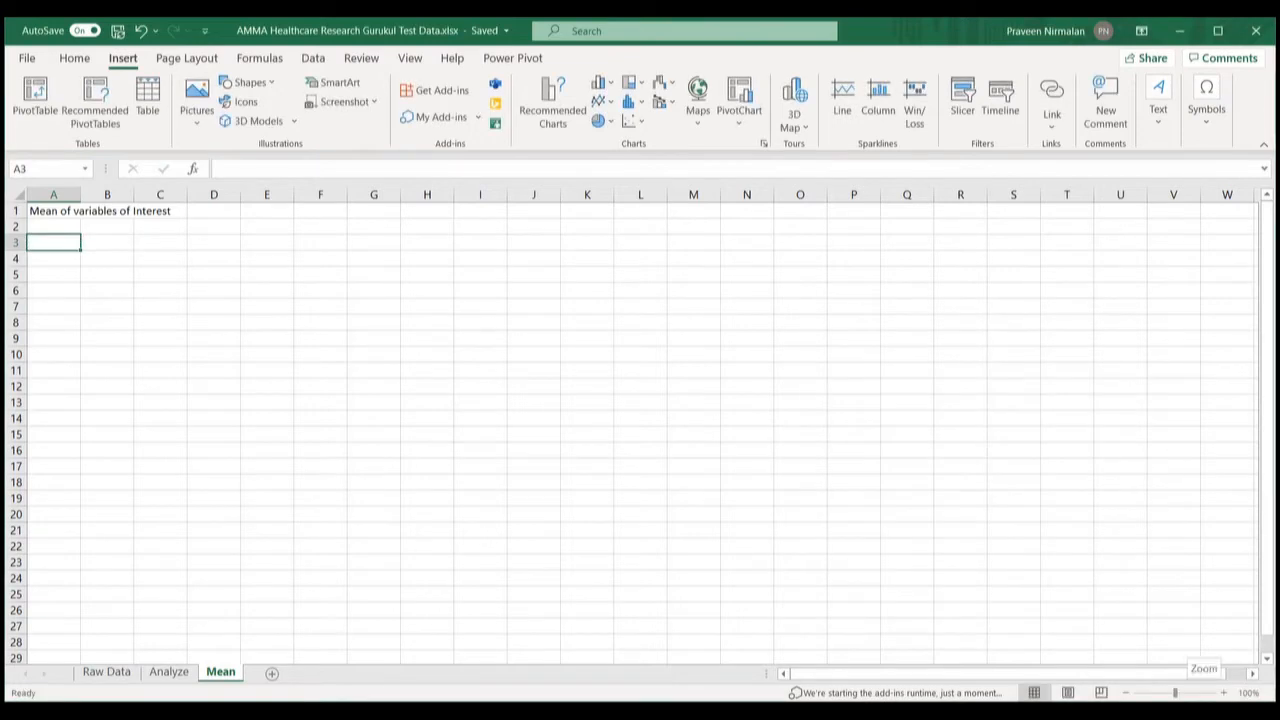
pyautogui.moveTo(1175, 693); pyautogui.dragTo(1184, 693)
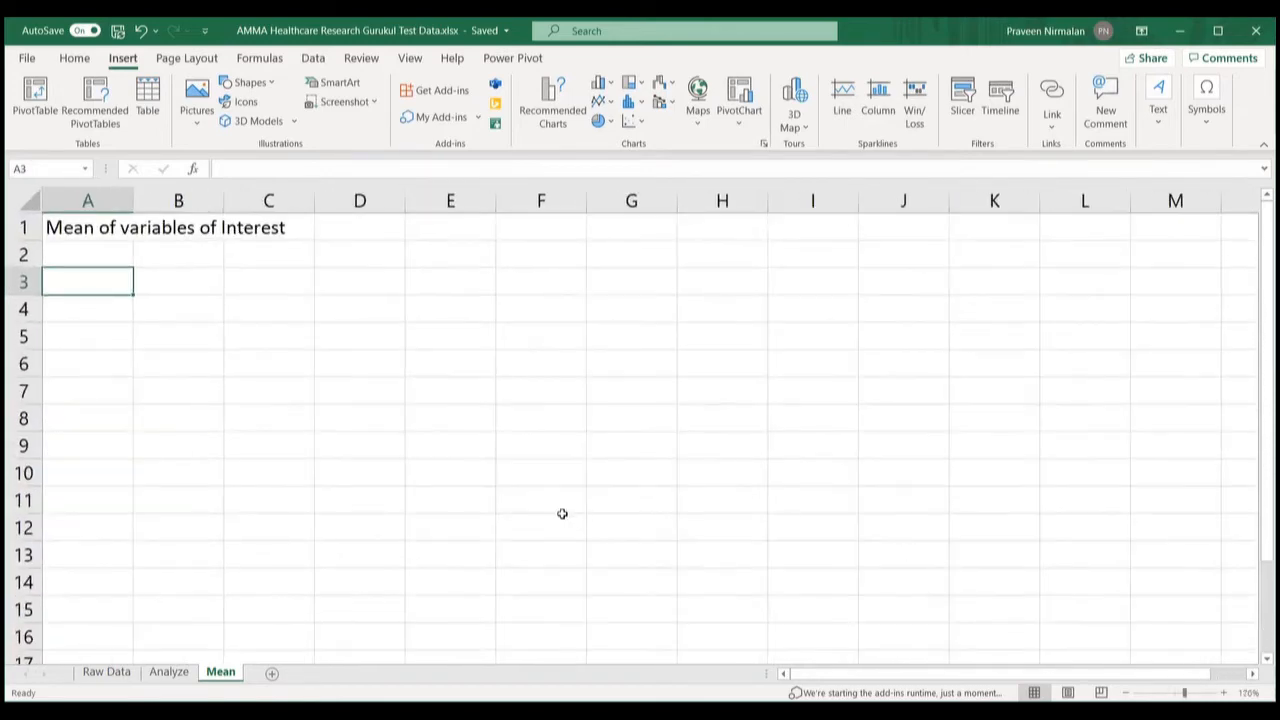
pyautogui.click(35, 110)
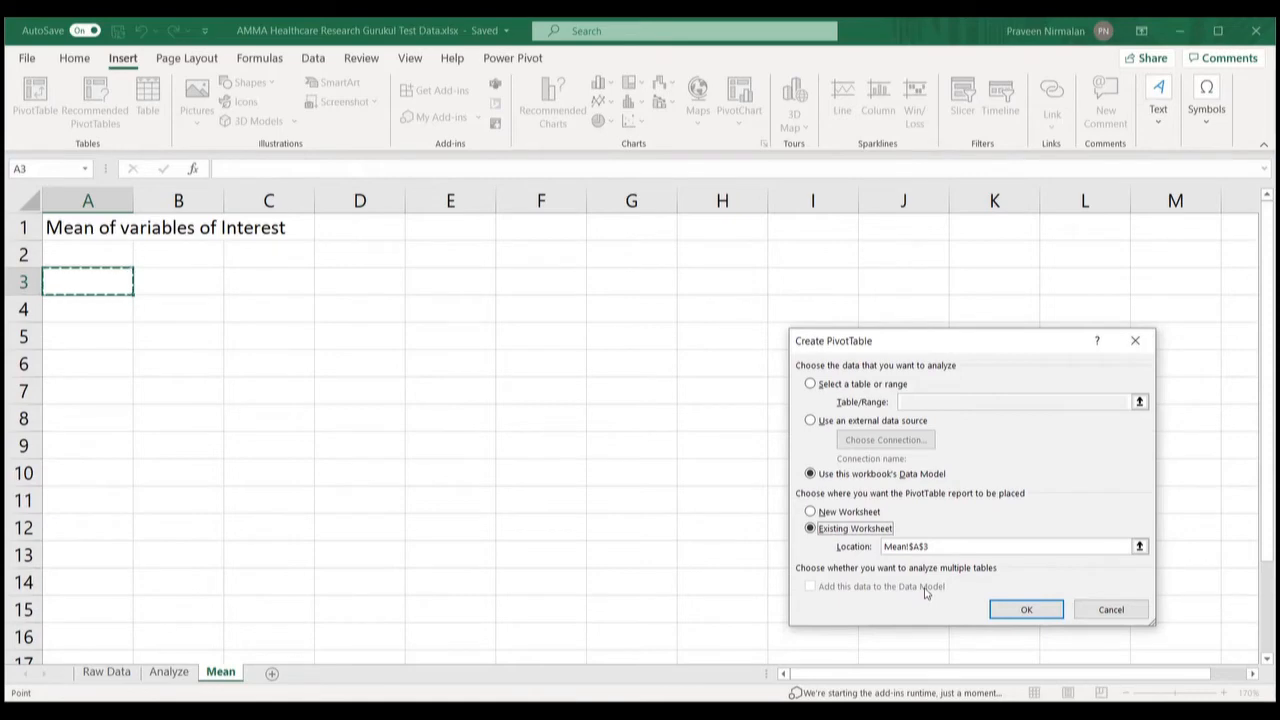
# Step: Use Analyze!$A$1:$O$51 as the source range and create the pivot at Mean!$A$3
pyautogui.click(810, 385)
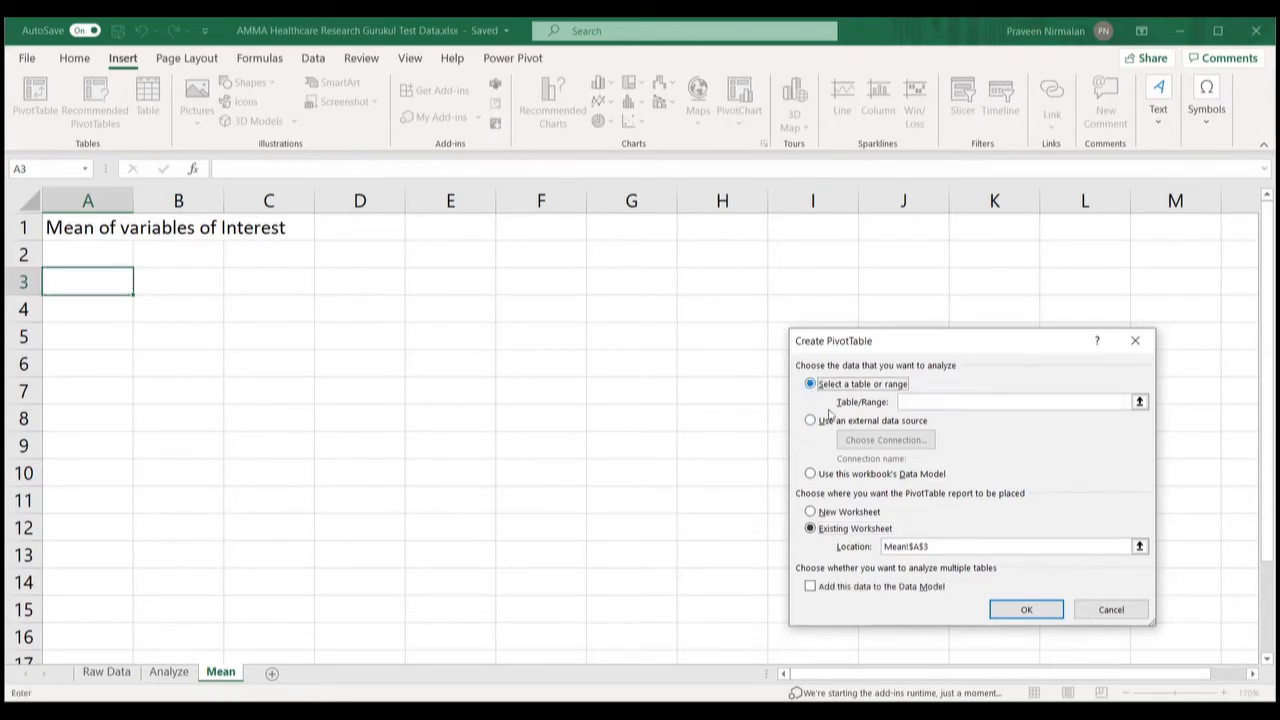
pyautogui.click(907, 402)
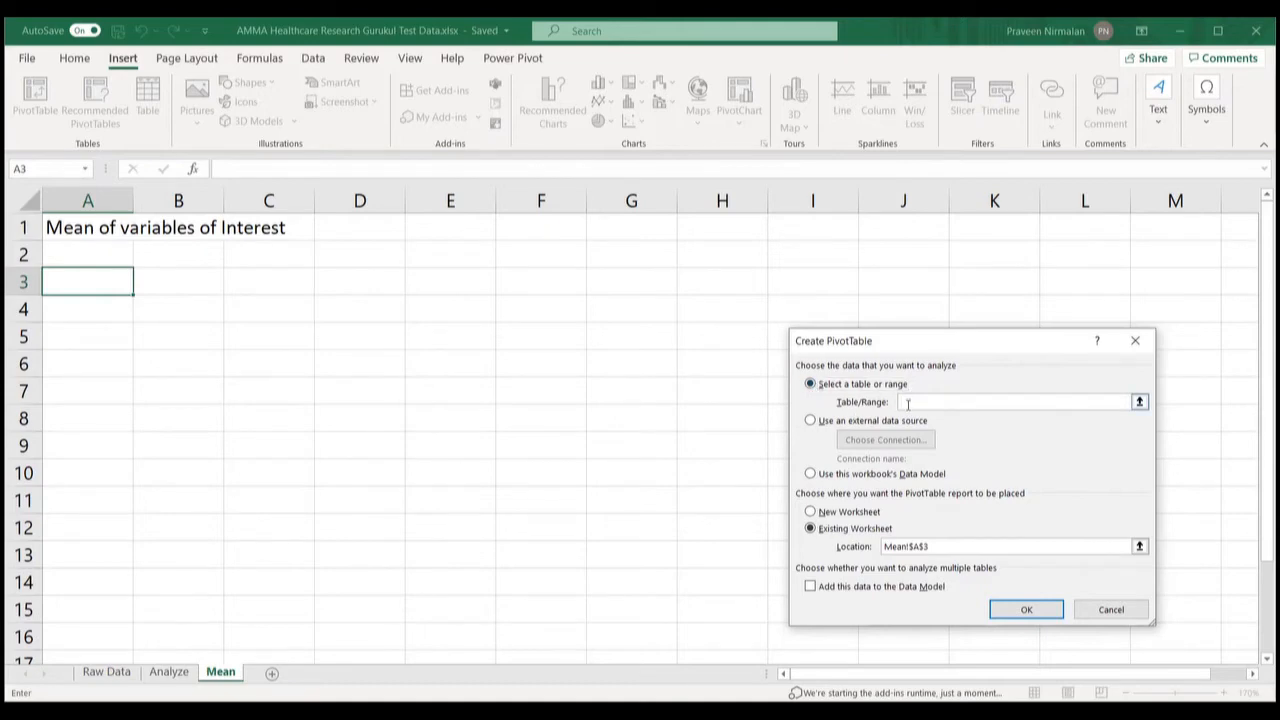
pyautogui.click(170, 672)
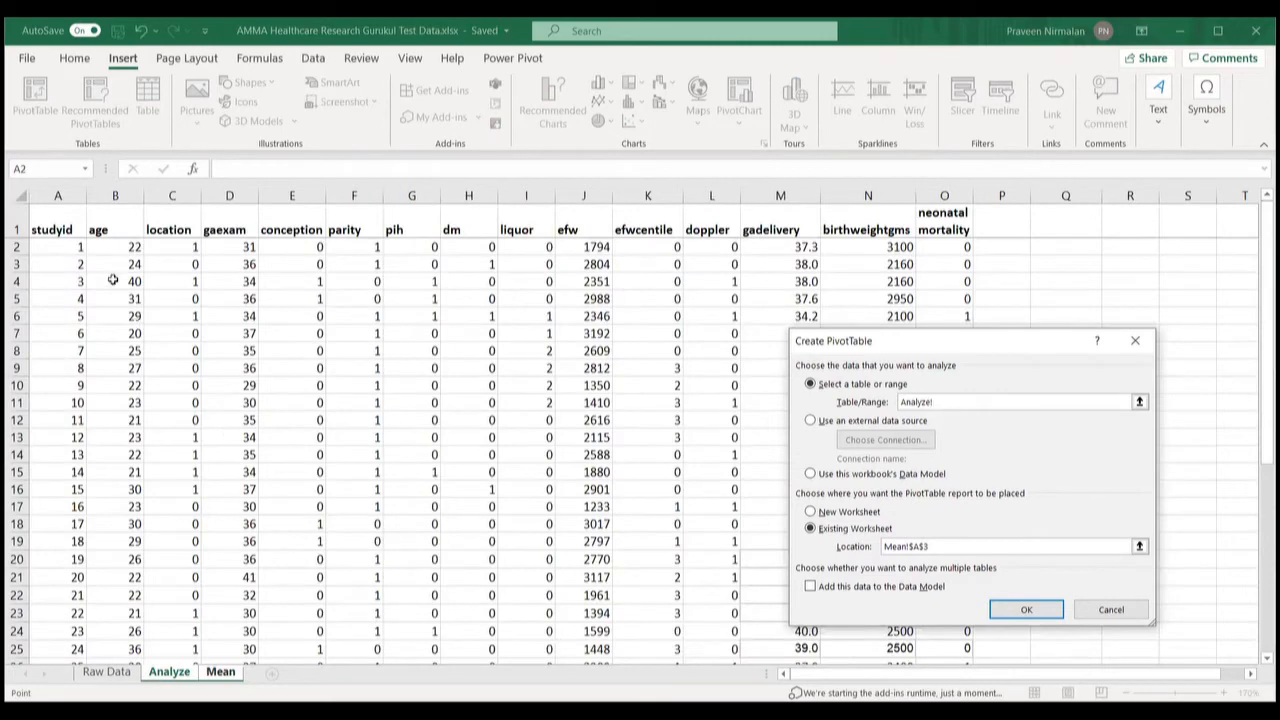
pyautogui.click(60, 222)
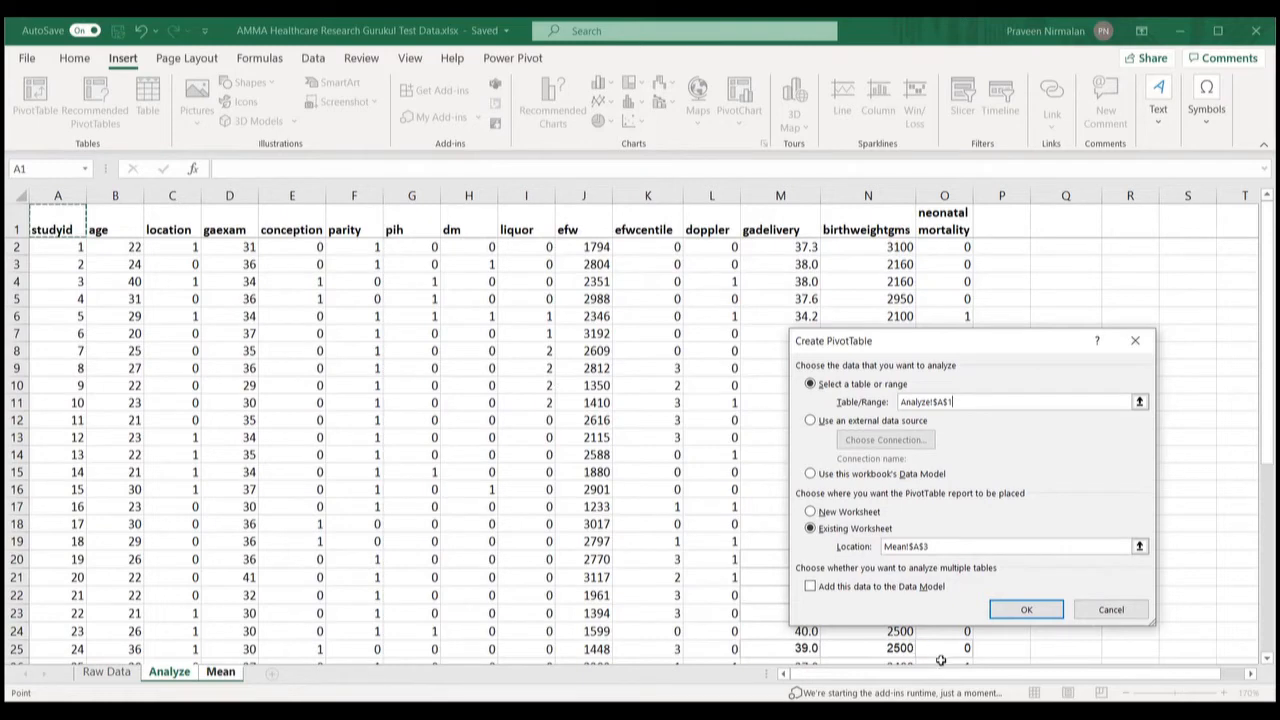
pyautogui.moveTo(941, 661)
pyautogui.mouseDown()
pyautogui.moveTo(941, 676)
pyautogui.moveTo(943, 634)
pyautogui.moveTo(945, 671)
pyautogui.moveTo(943, 647)
pyautogui.mouseUp()
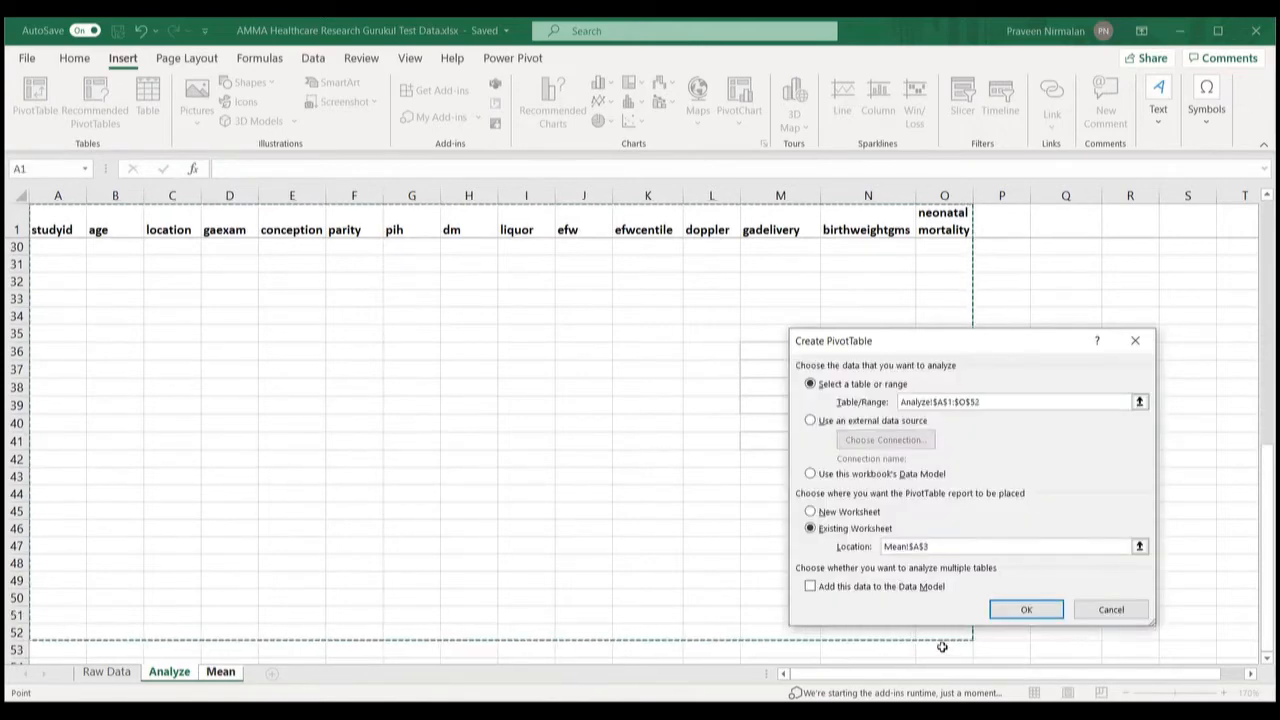
pyautogui.click(985, 404)
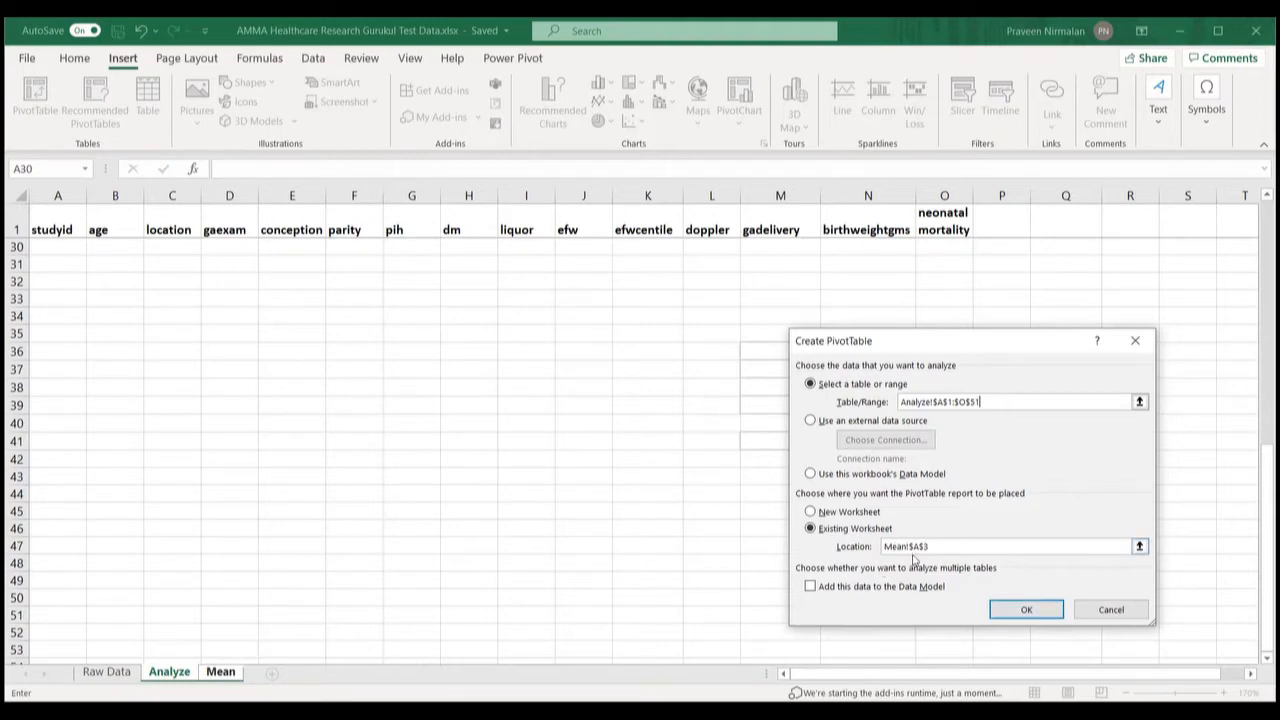
pyautogui.click(1025, 614)
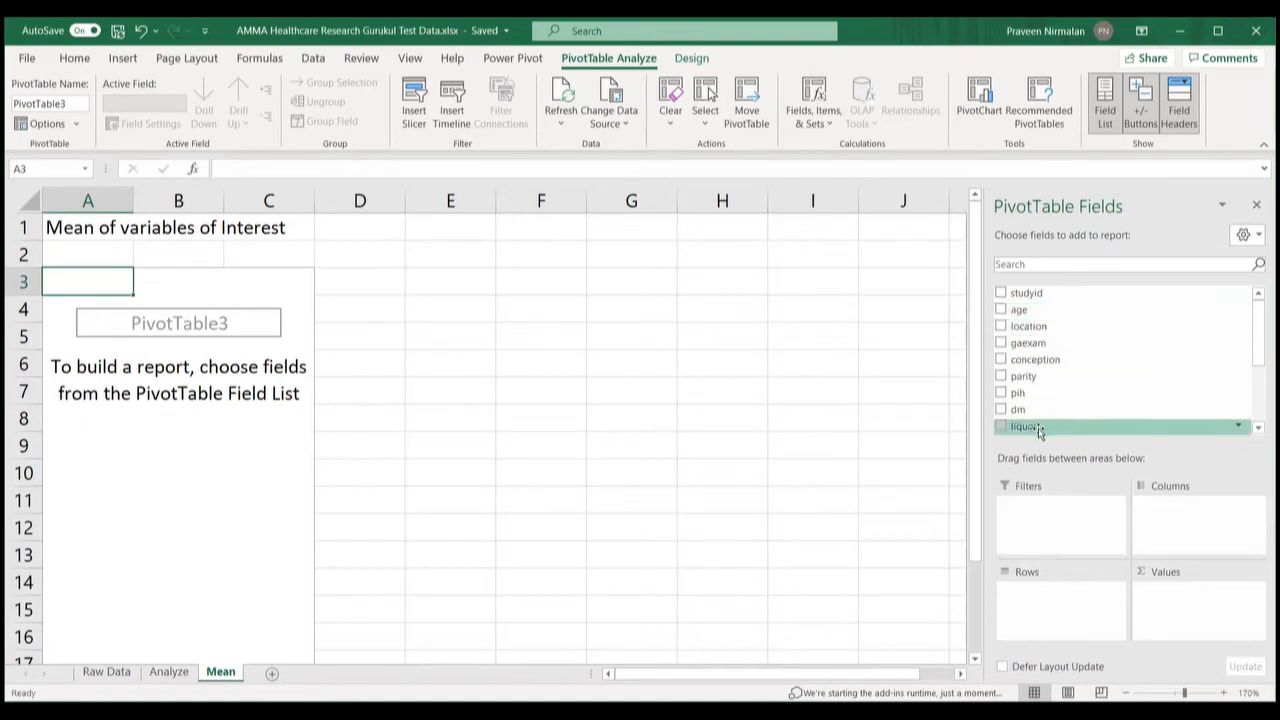
# Step: Add the age field to the pivot's Values area, giving Sum of age 635
pyautogui.scroll(-3, 1120, 360)
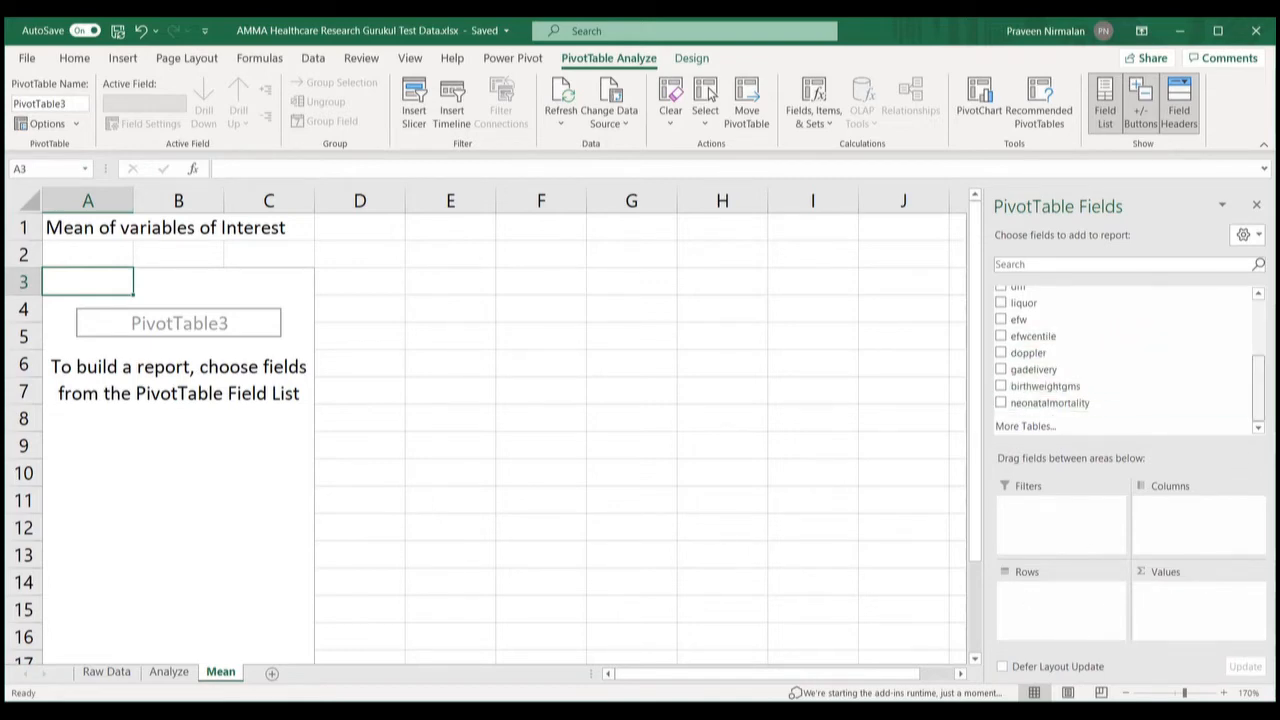
pyautogui.moveTo(1258, 390); pyautogui.dragTo(1258, 355)
pyautogui.scroll(3, 1120, 360)
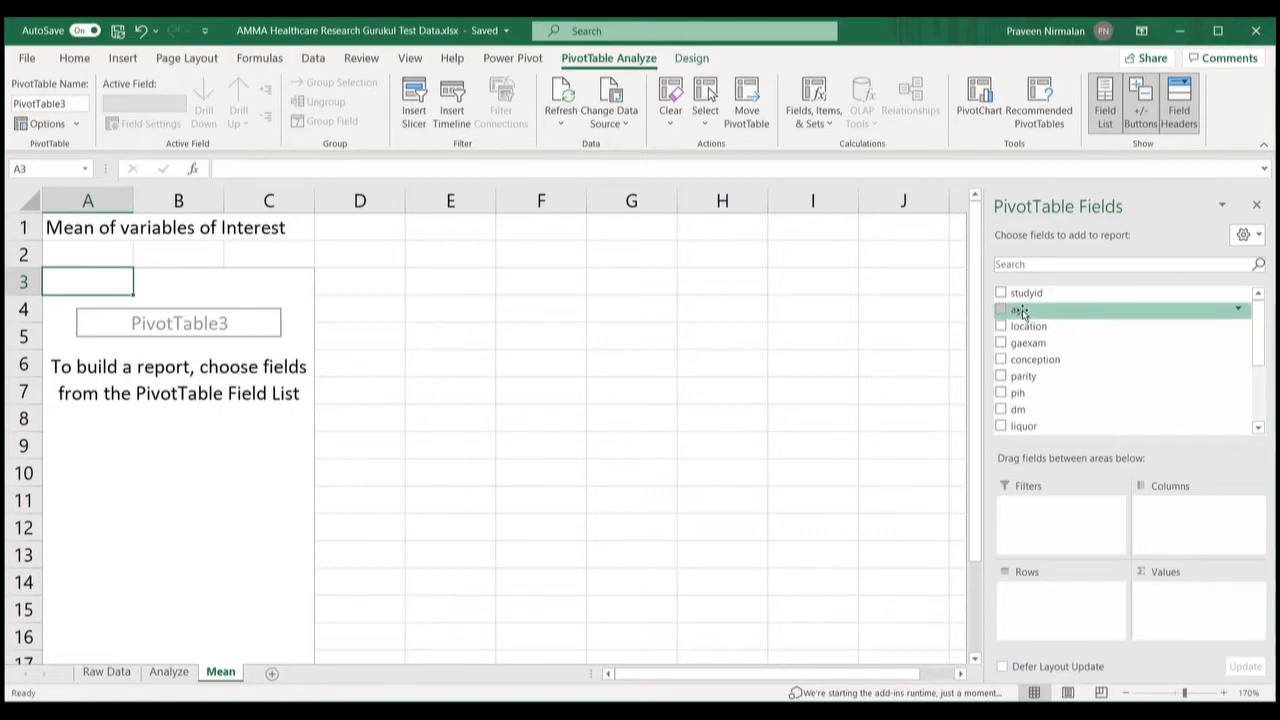
pyautogui.moveTo(1021, 313); pyautogui.dragTo(1145, 596)
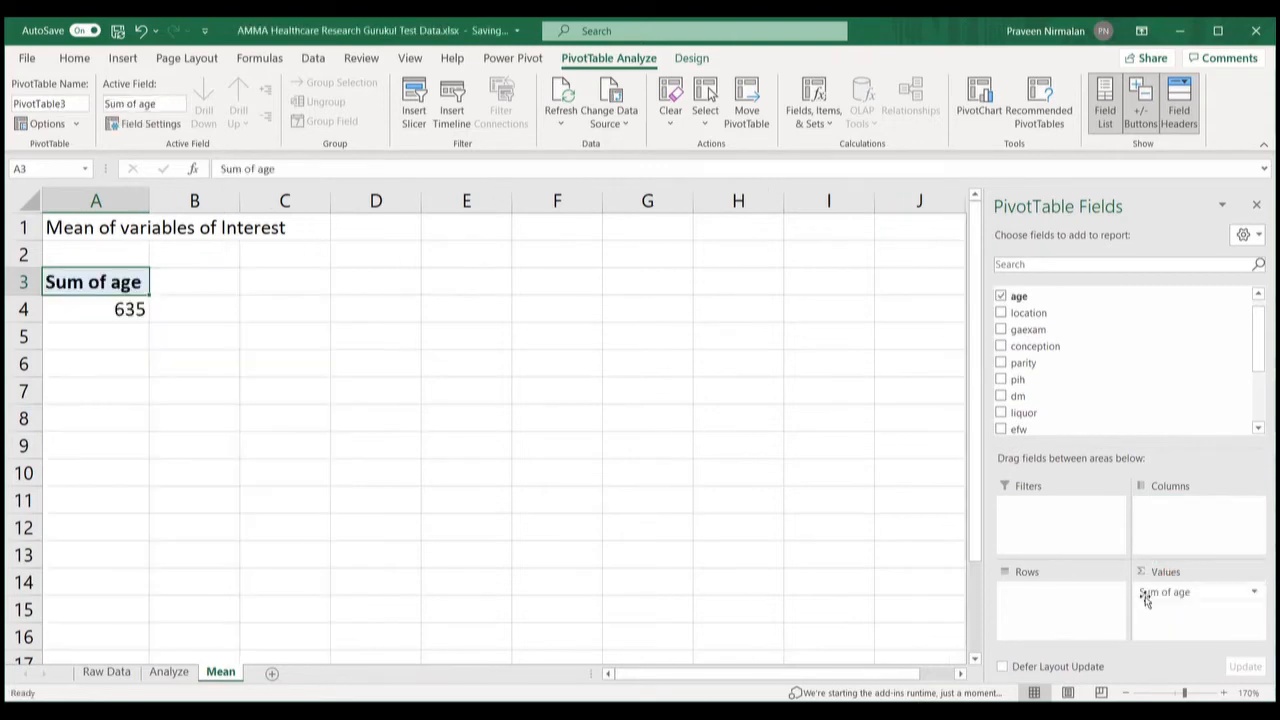
# Step: Summarize age as Average (25.4), then add age to Values a second time
pyautogui.click(1253, 596)
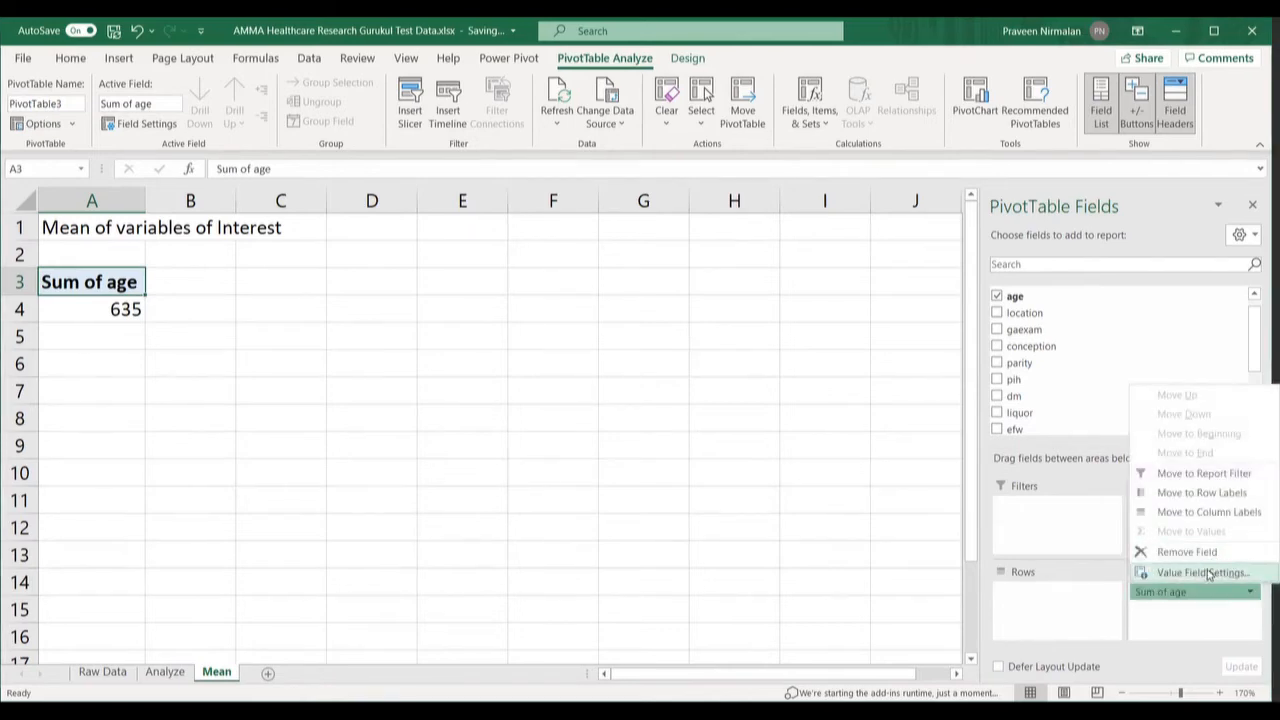
pyautogui.click(1205, 573)
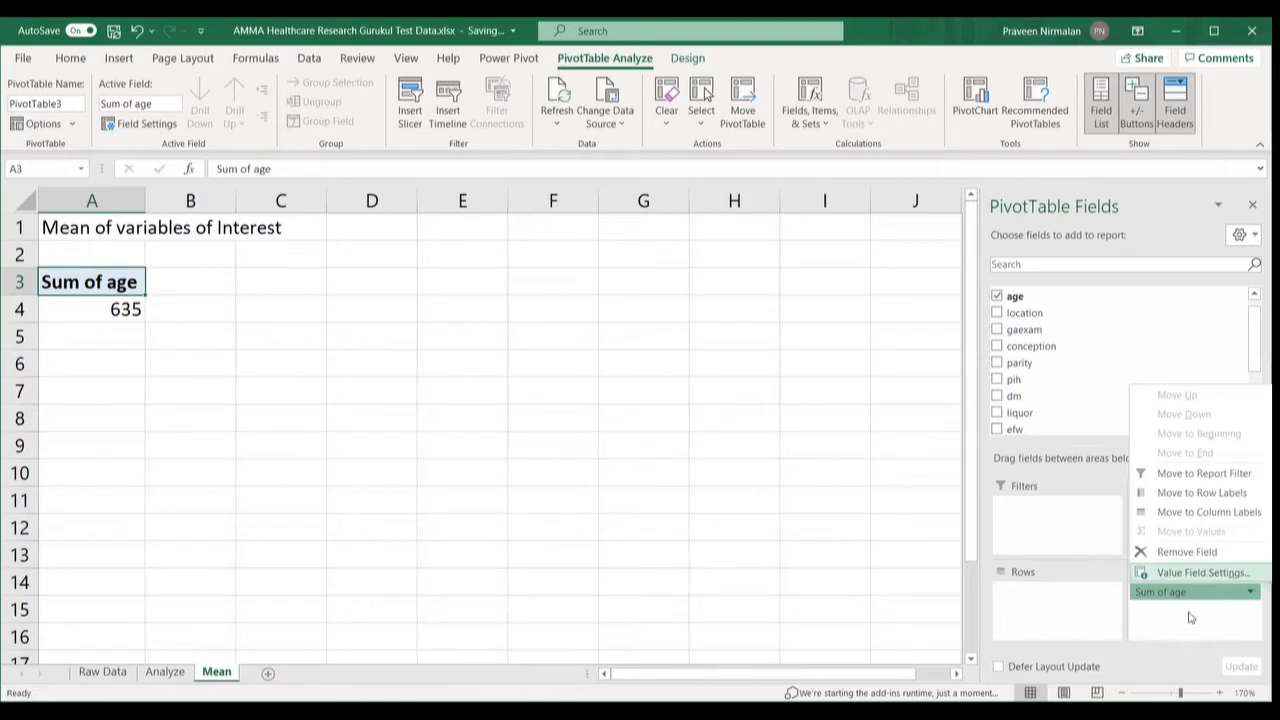
pyautogui.click(1094, 598)
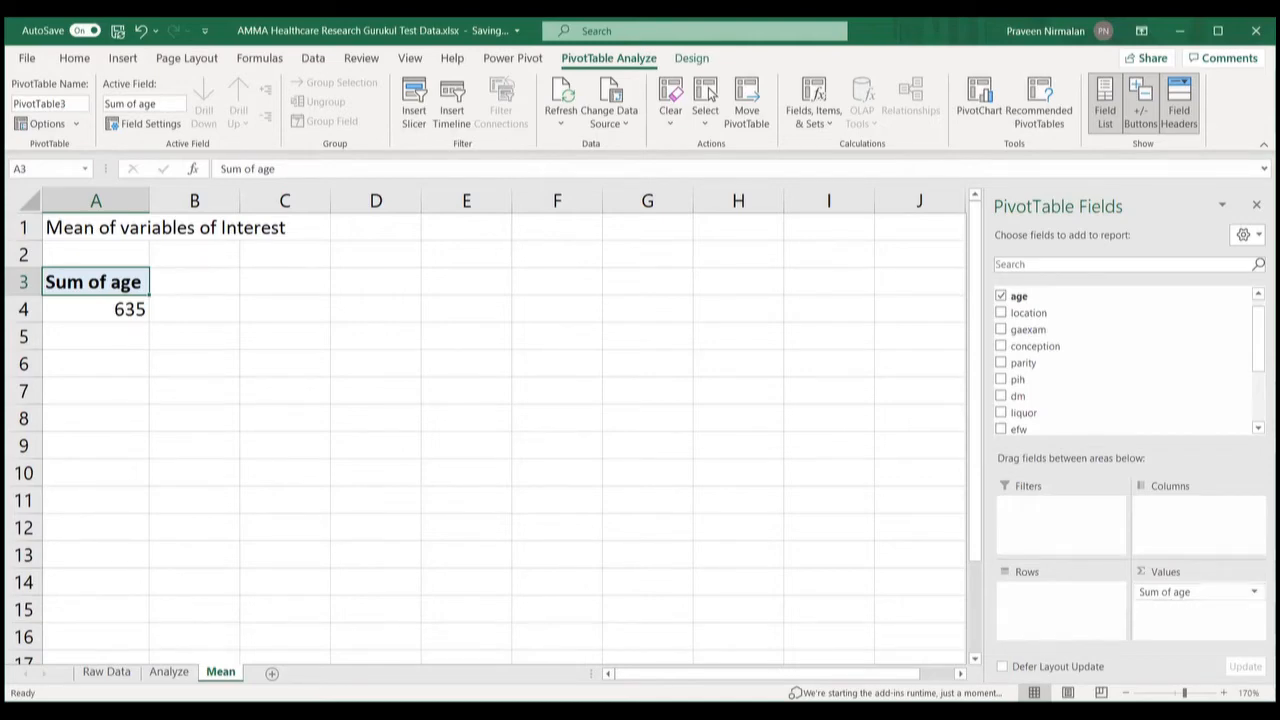
pyautogui.click(1210, 592)
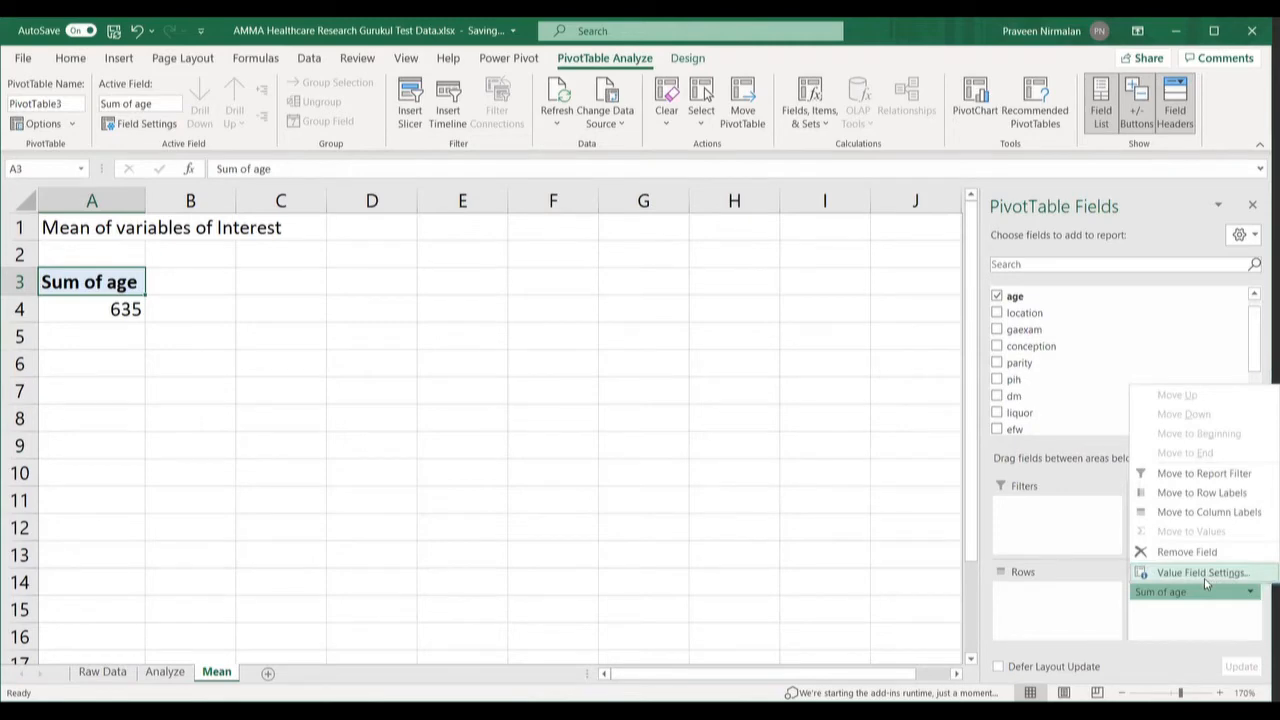
pyautogui.click(1206, 576)
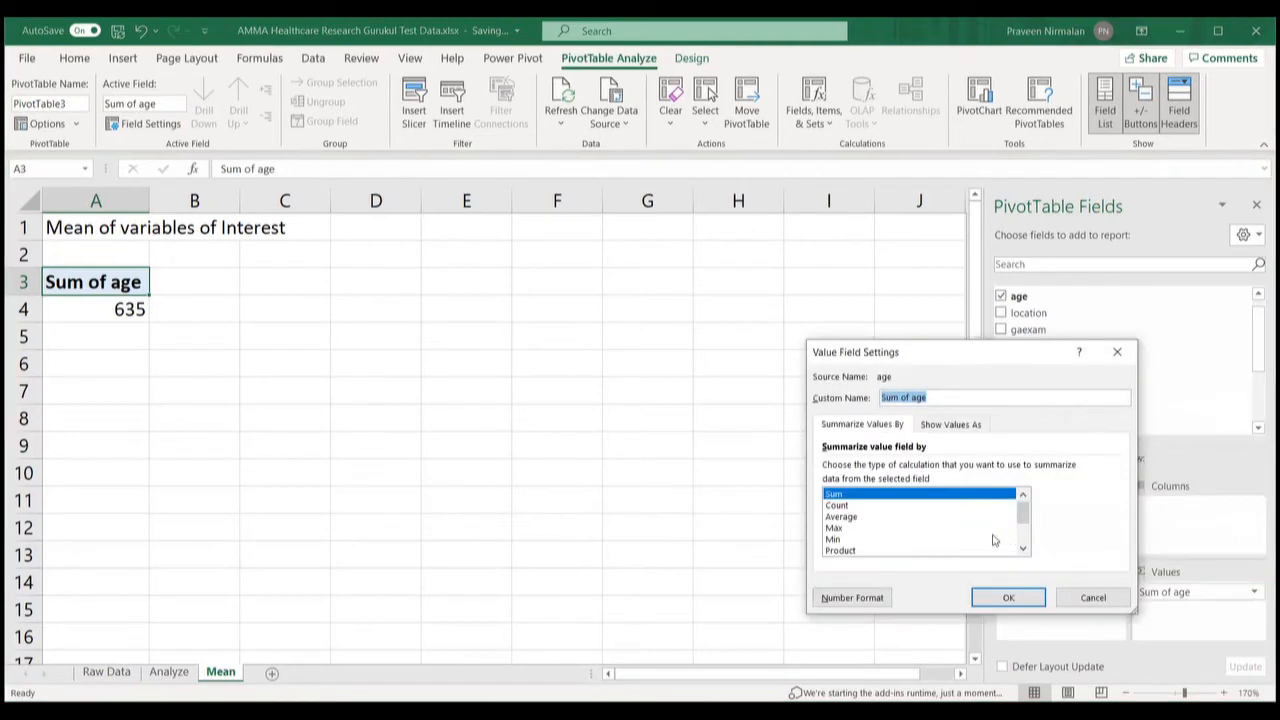
pyautogui.click(840, 516)
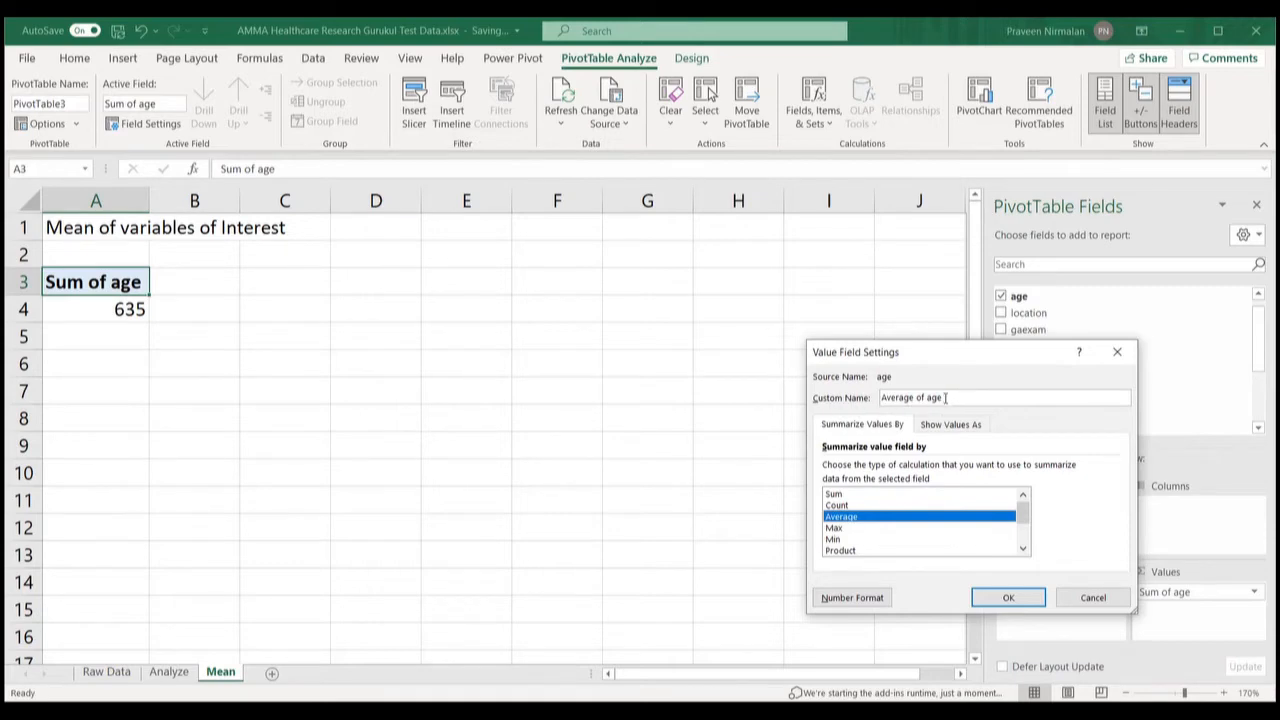
pyautogui.moveTo(946, 397); pyautogui.dragTo(878, 399)
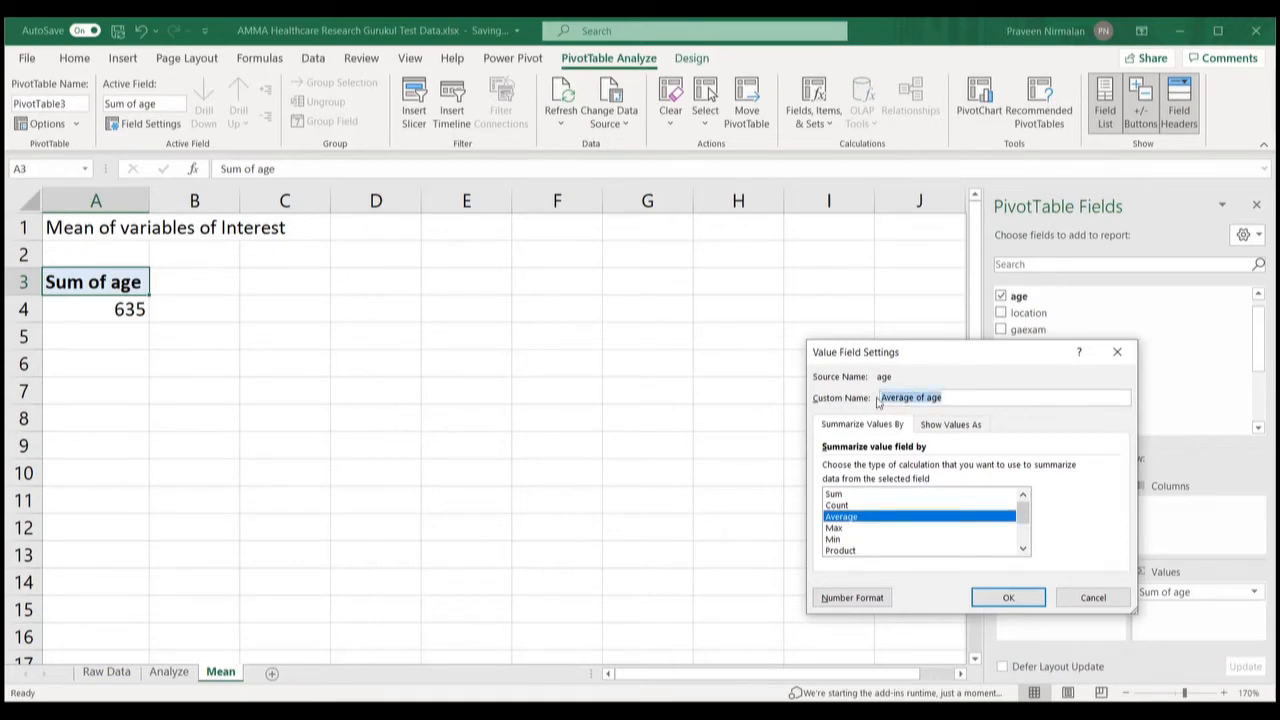
pyautogui.click(1006, 606)
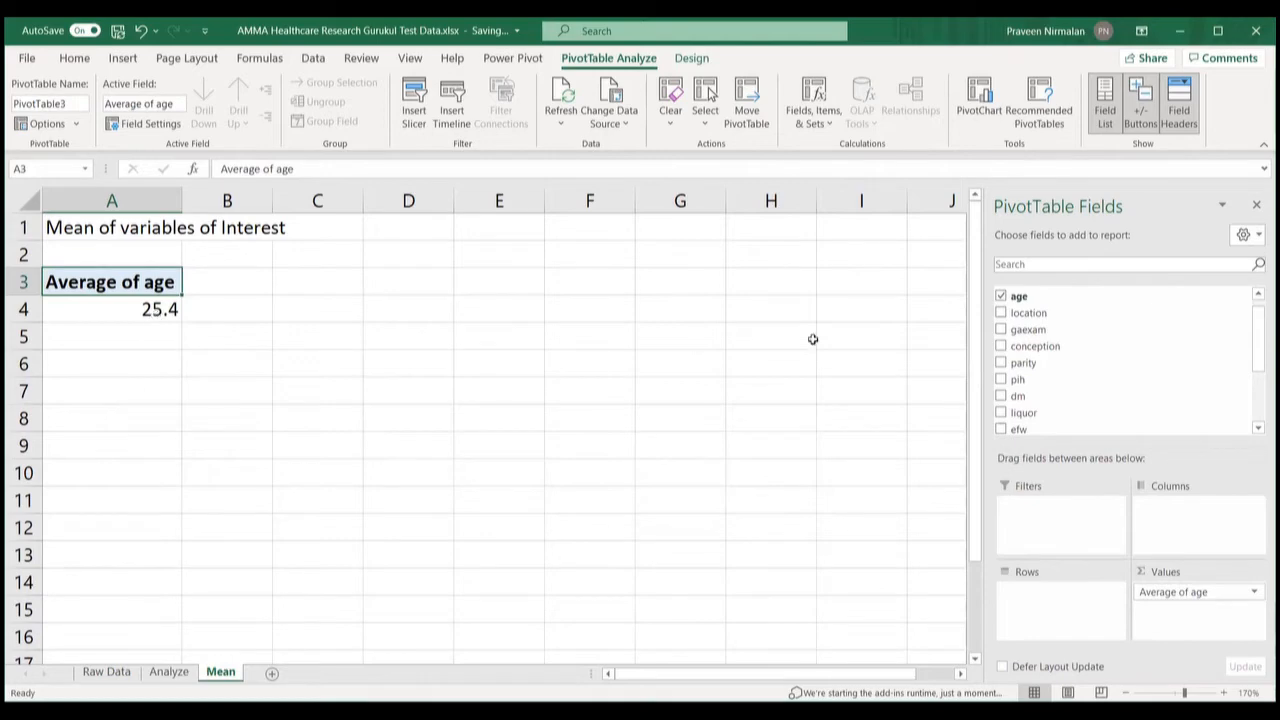
pyautogui.moveTo(1019, 300); pyautogui.dragTo(1150, 610)
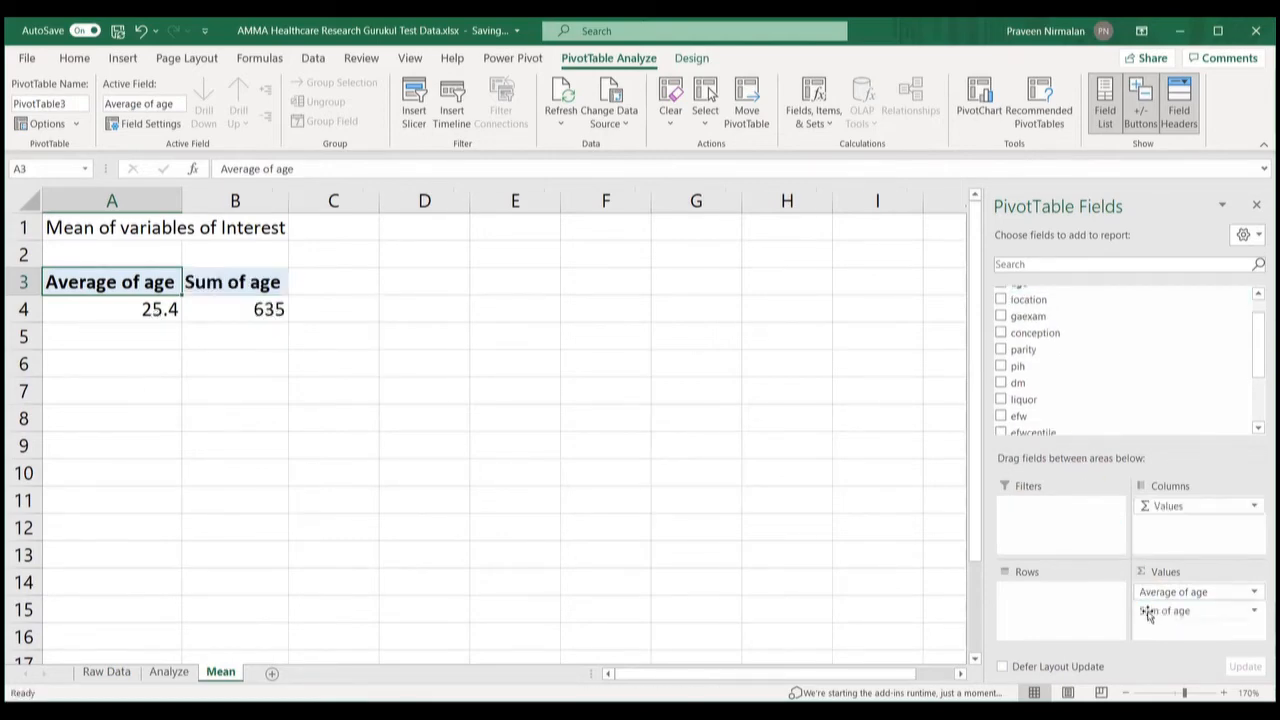
pyautogui.click(1254, 610)
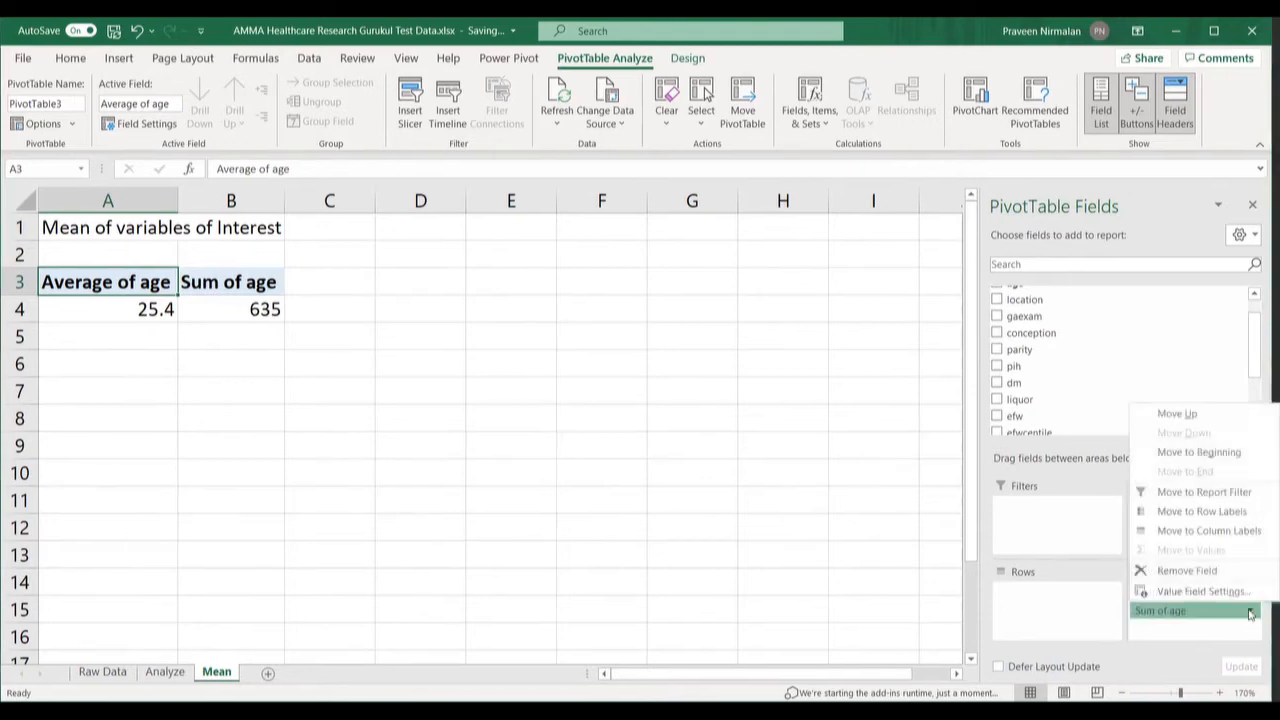
# Step: Summarize the second age field as StdDev of age
pyautogui.click(1200, 591)
pyautogui.moveTo(1017, 503); pyautogui.dragTo(1020, 534)
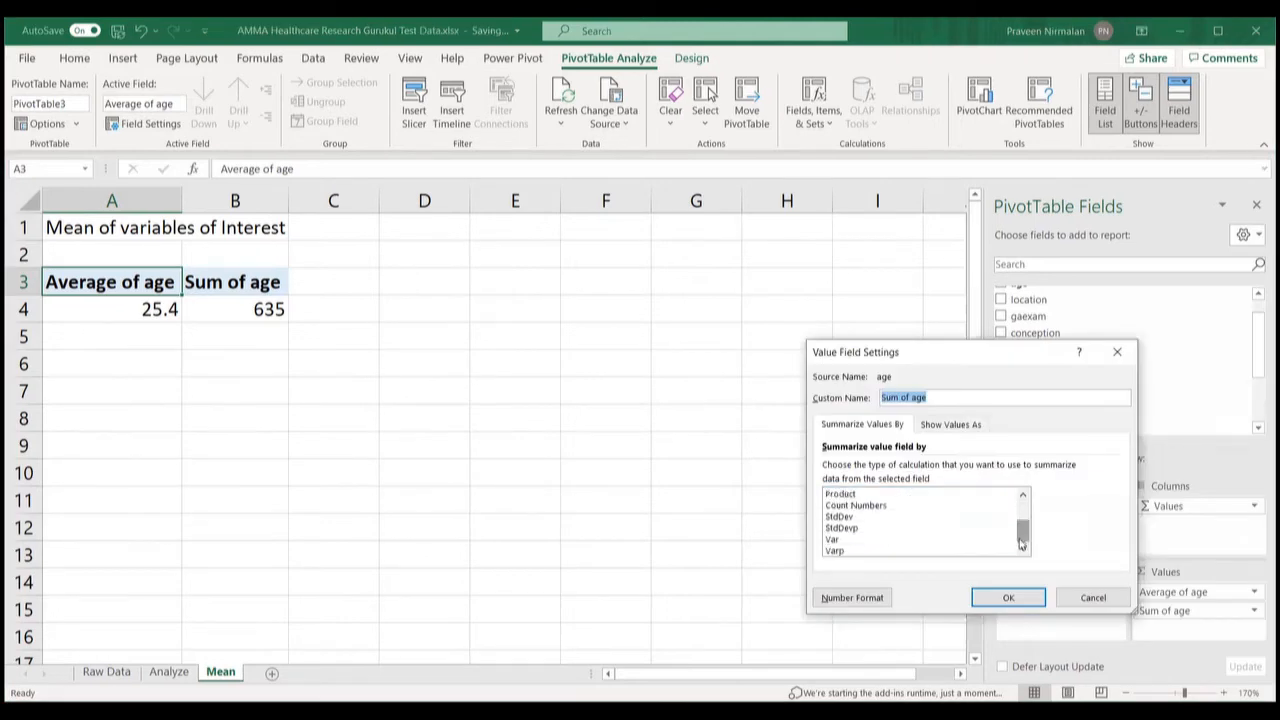
pyautogui.click(853, 517)
pyautogui.click(1008, 600)
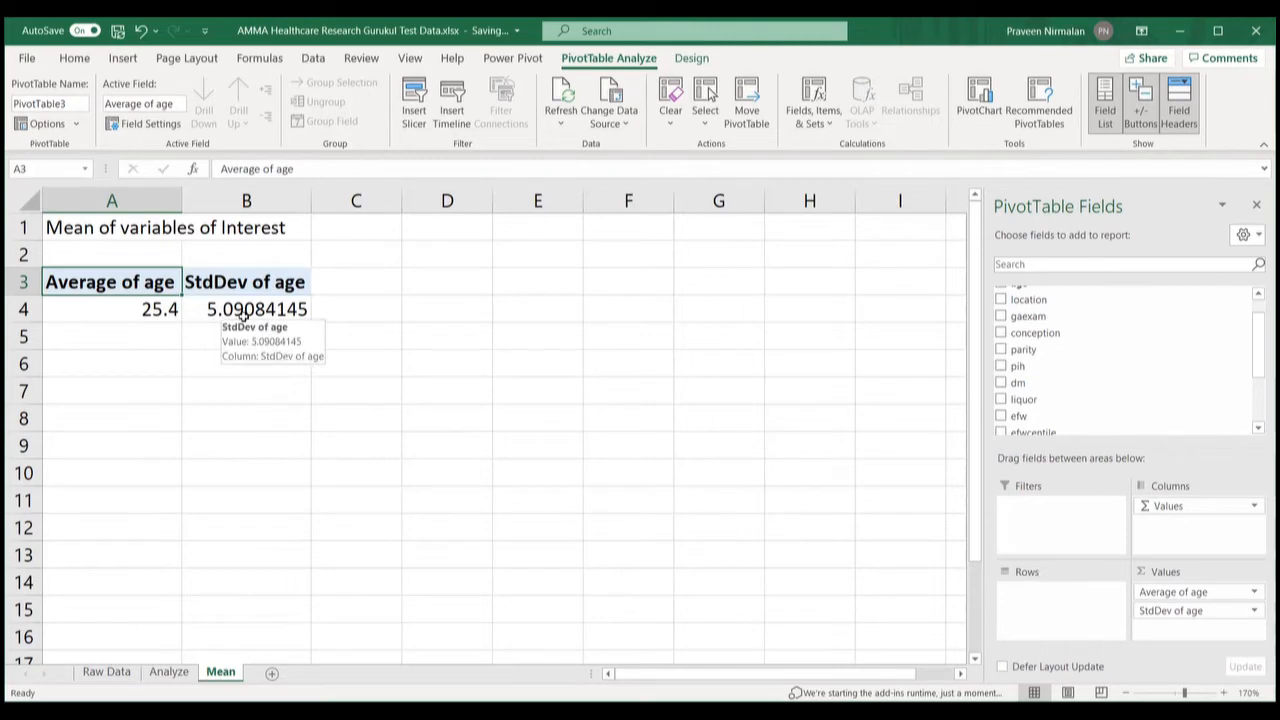
# Step: Format row 4 as Number with two decimals, showing 25.40 and 5.09
pyautogui.click(21, 309)
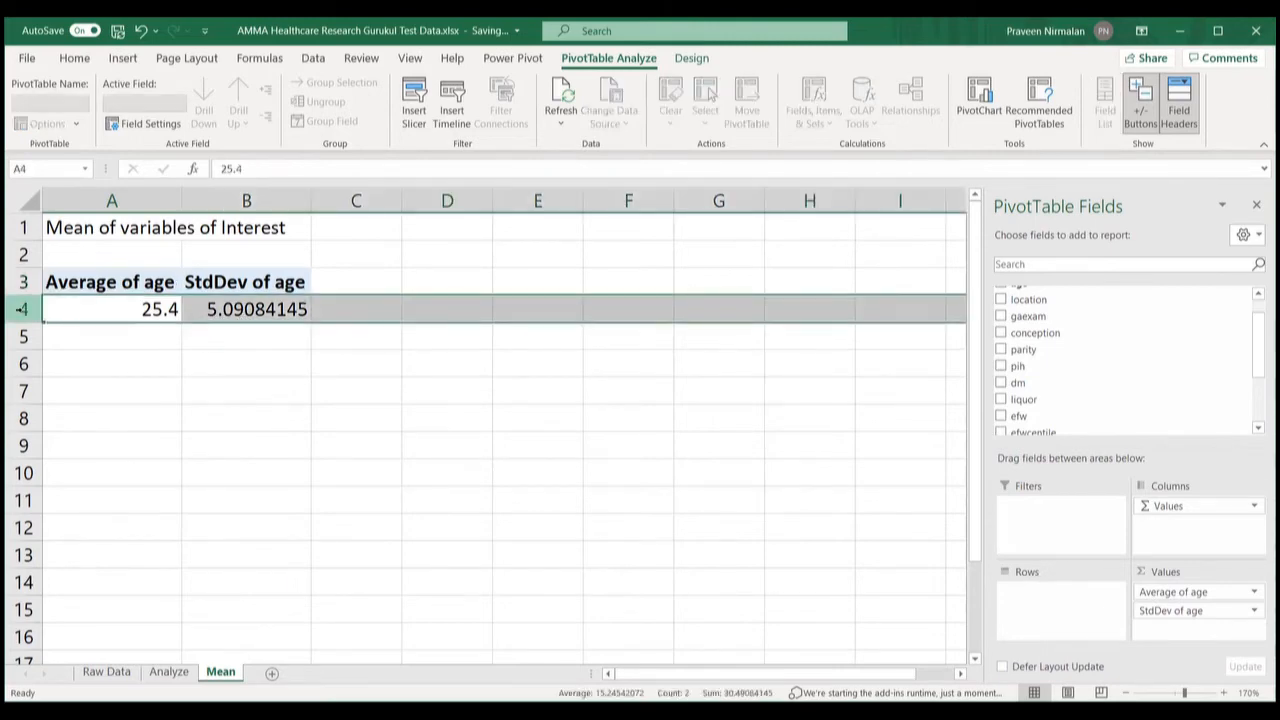
pyautogui.rightClick(21, 309)
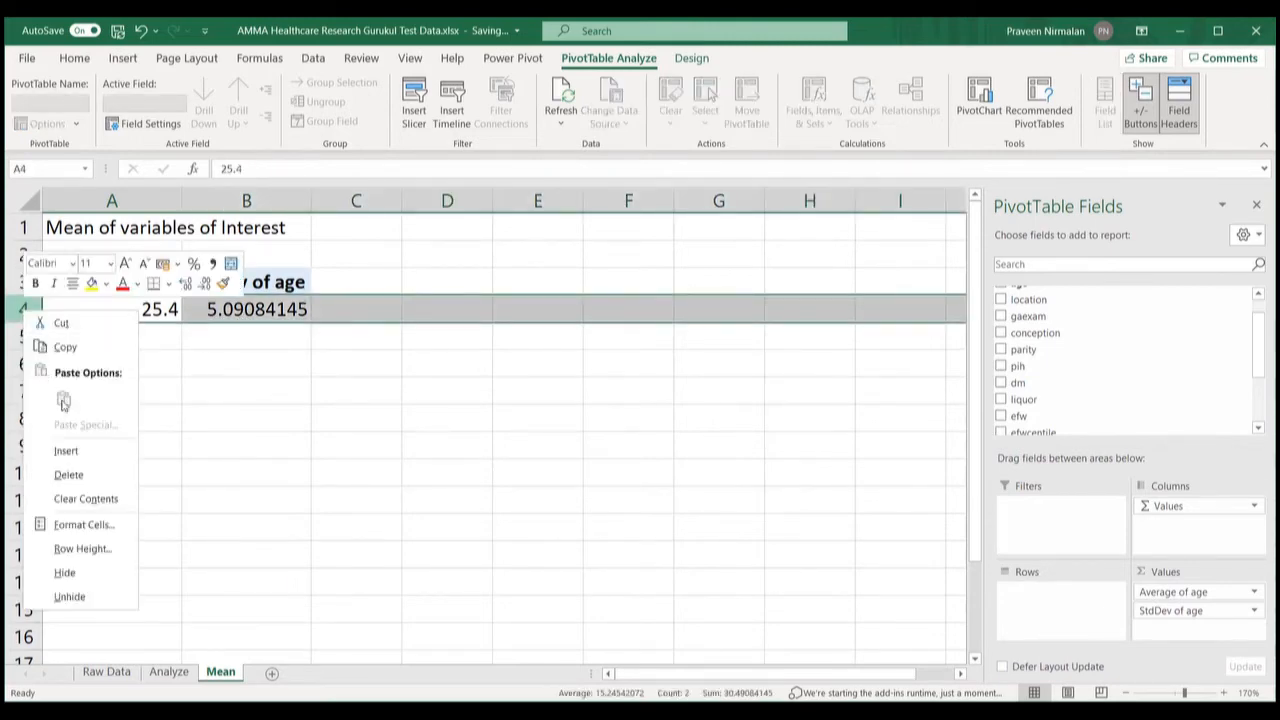
pyautogui.click(84, 525)
pyautogui.click(63, 369)
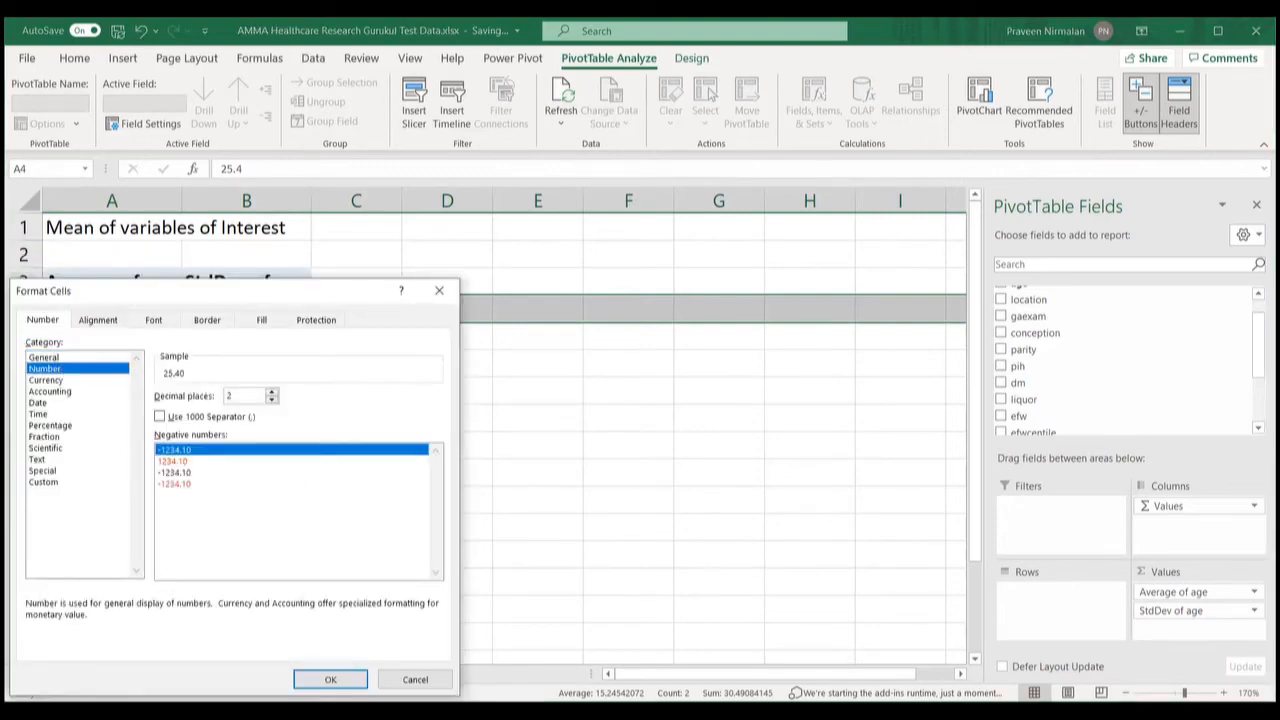
pyautogui.click(330, 680)
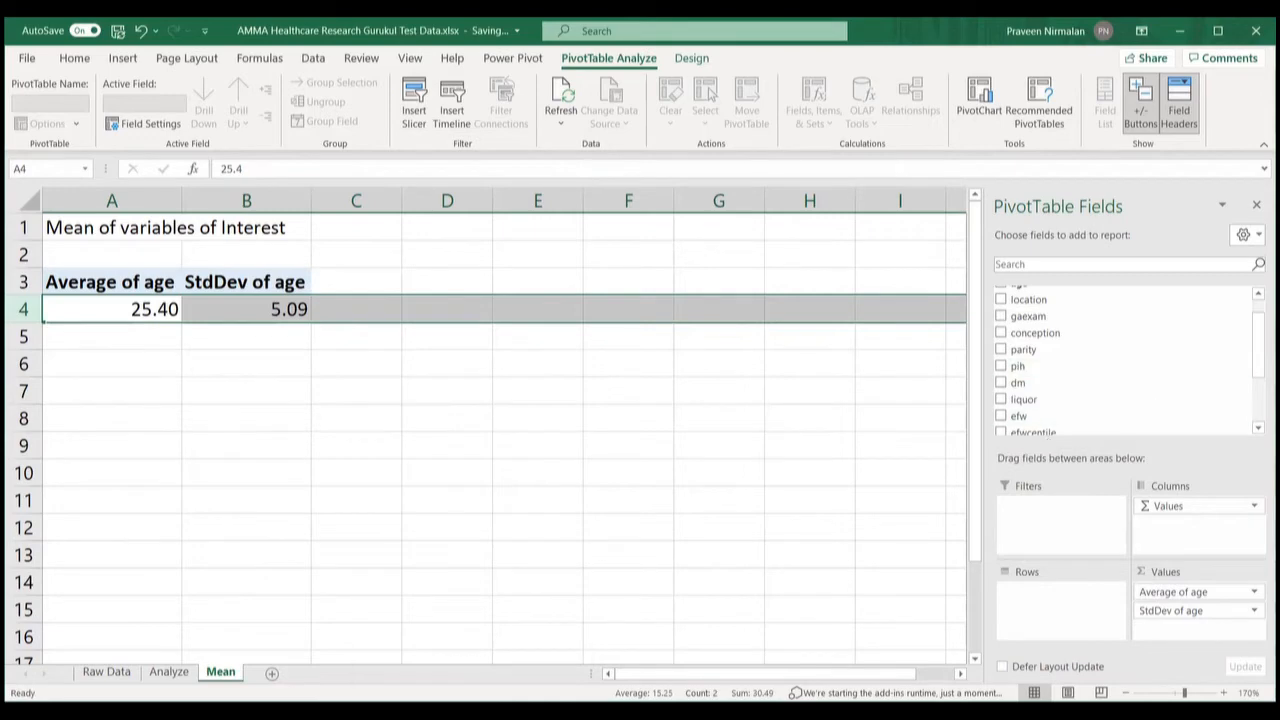
# Step: Add efw to Values and summarize it as Average of efw (2296.04)
pyautogui.scroll(1, 1125, 360)
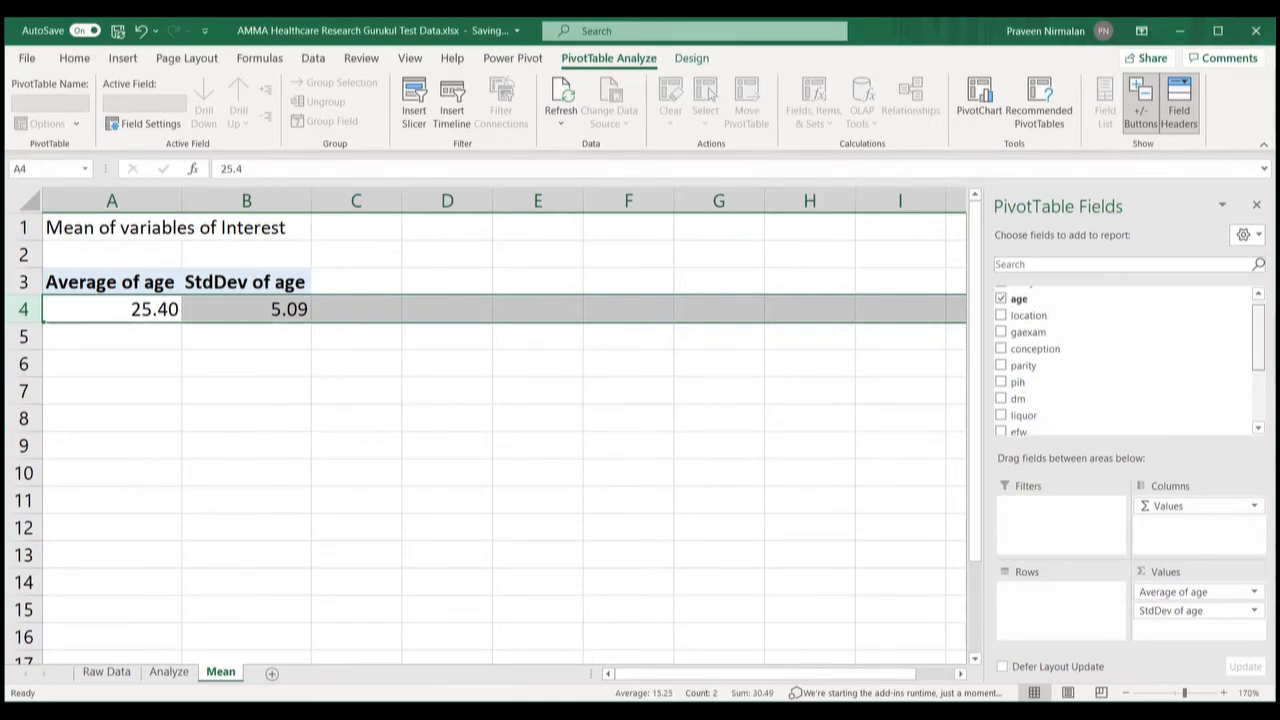
pyautogui.scroll(-4, 1115, 357)
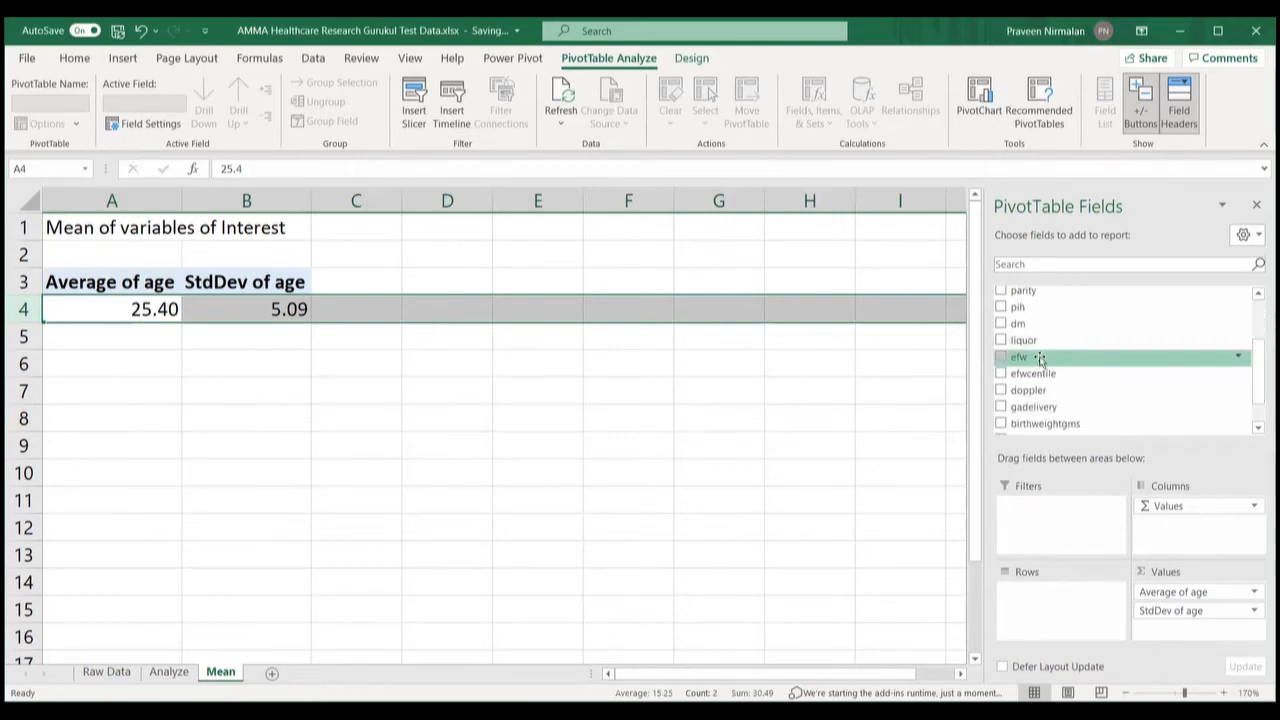
pyautogui.moveTo(1016, 360); pyautogui.dragTo(1158, 634)
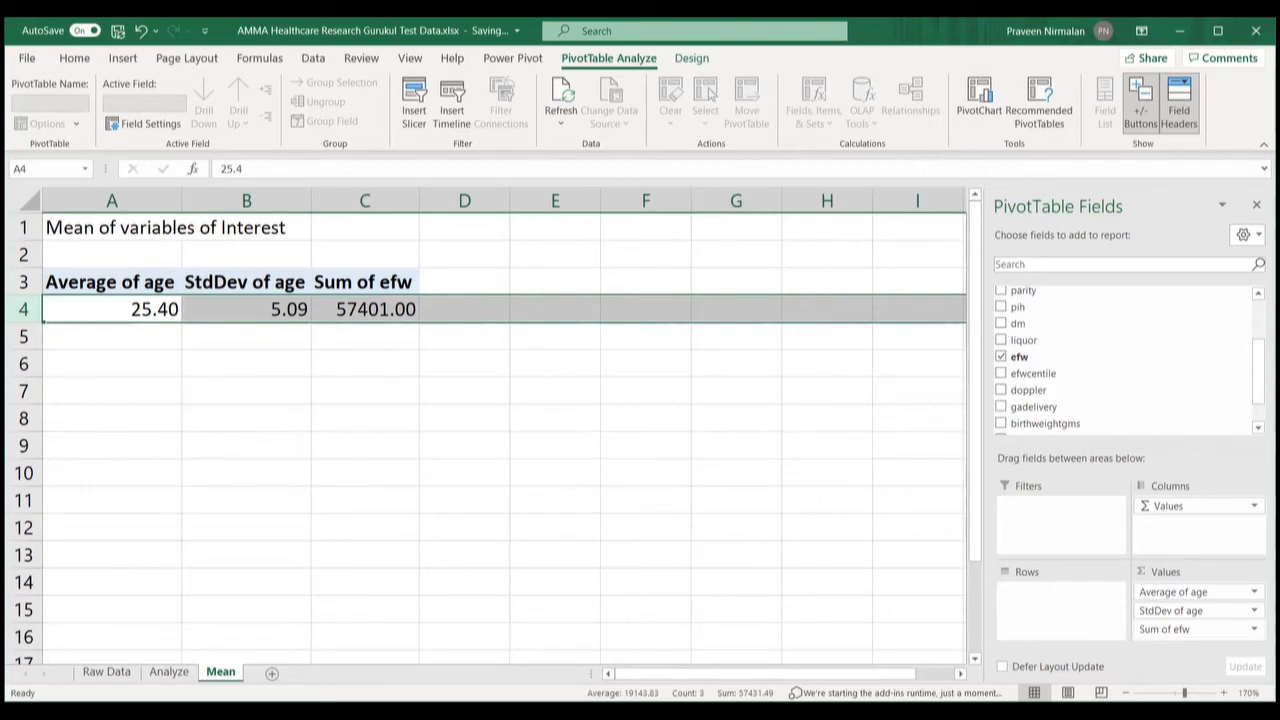
pyautogui.click(1254, 629)
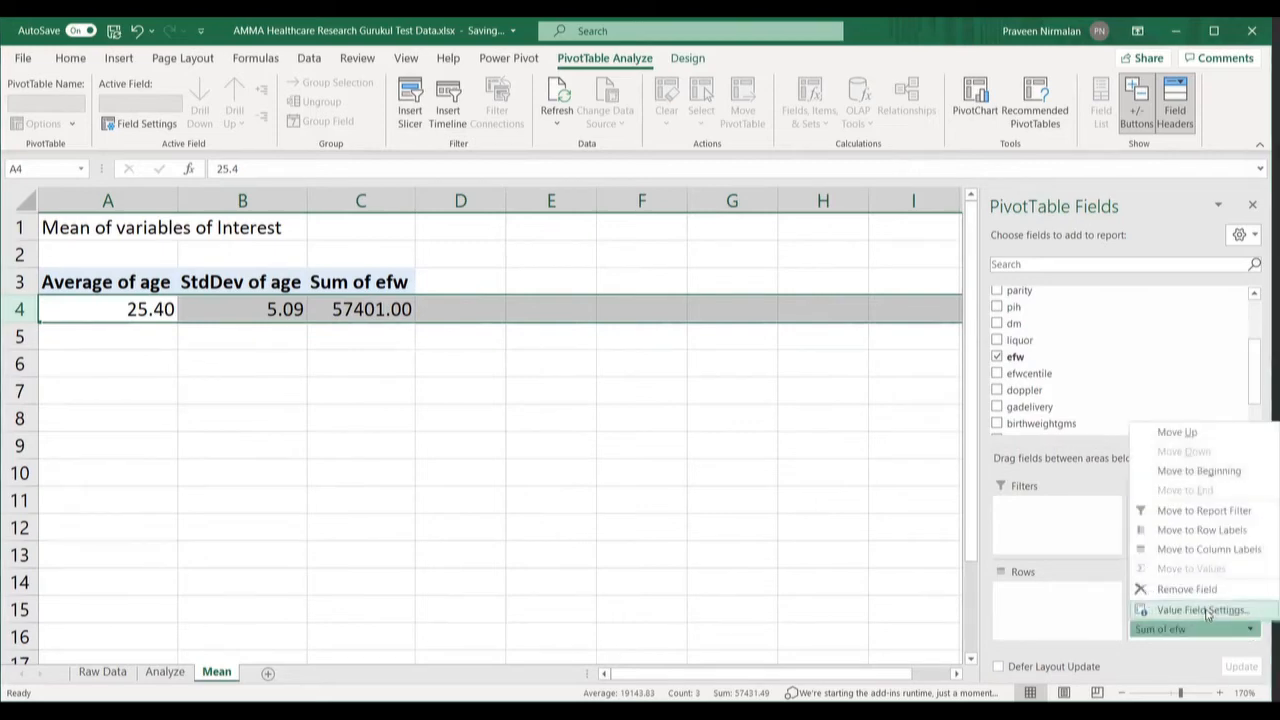
pyautogui.click(1204, 610)
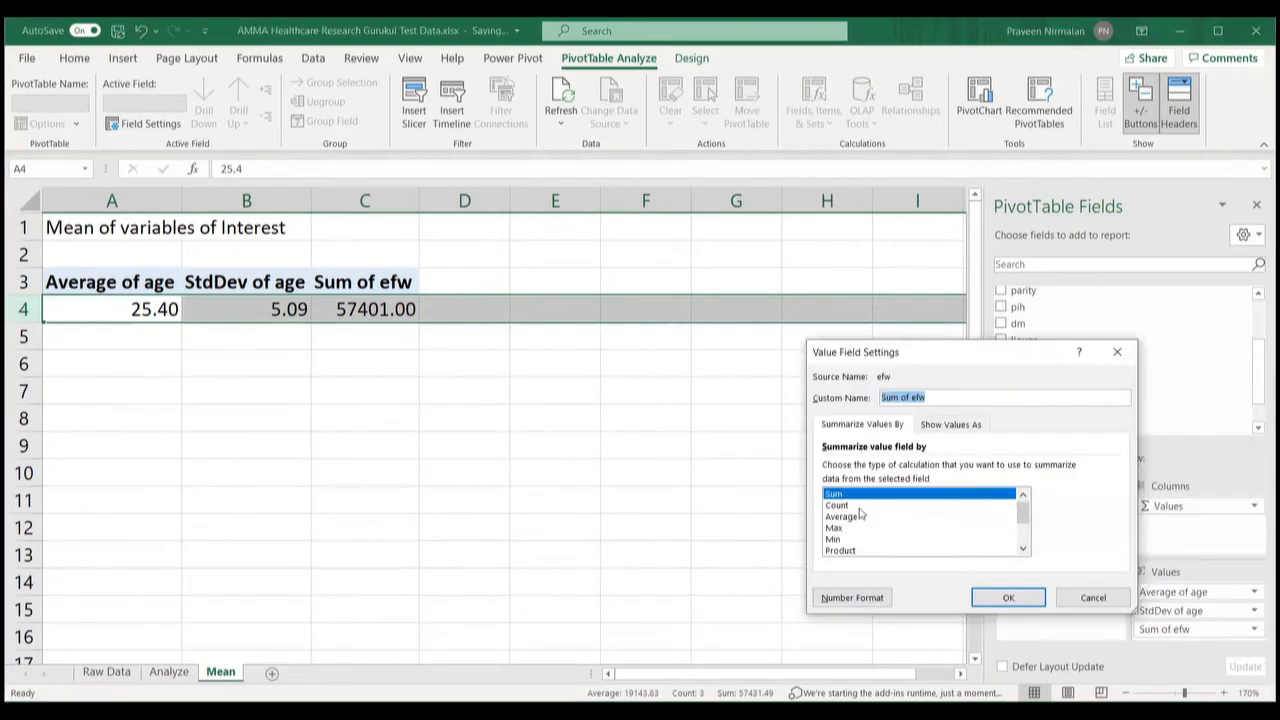
pyautogui.click(853, 516)
pyautogui.click(1008, 600)
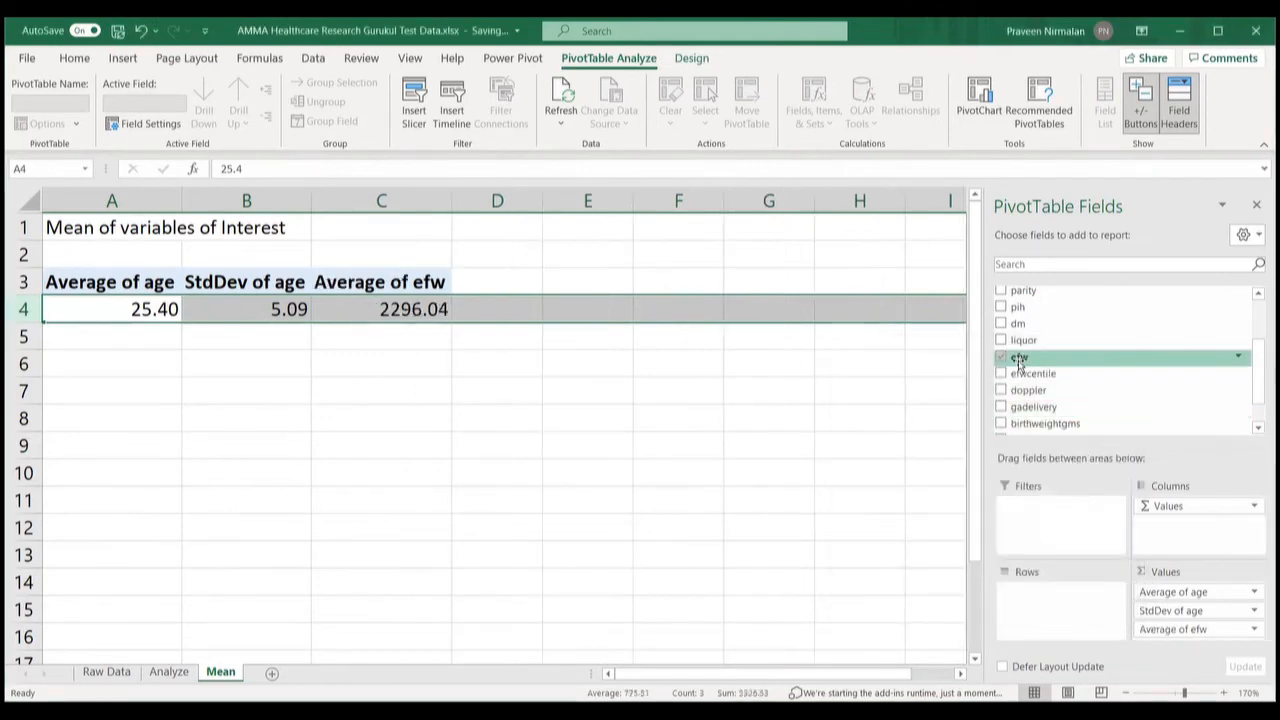
# Step: Add efw again and summarize it as StdDev of efw (630.19)
pyautogui.moveTo(1019, 362)
pyautogui.mouseDown()
pyautogui.moveTo(1063, 423)
pyautogui.moveTo(1120, 571)
pyautogui.moveTo(1184, 654)
pyautogui.mouseUp()
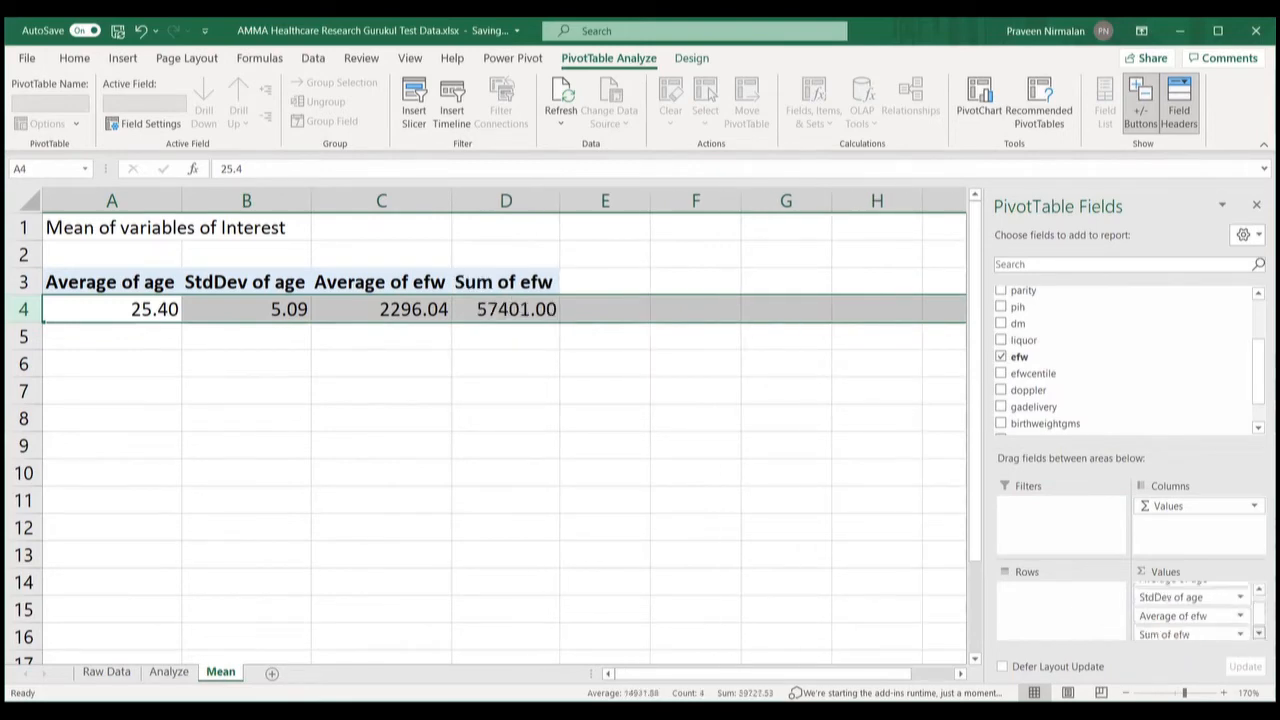
pyautogui.click(1239, 632)
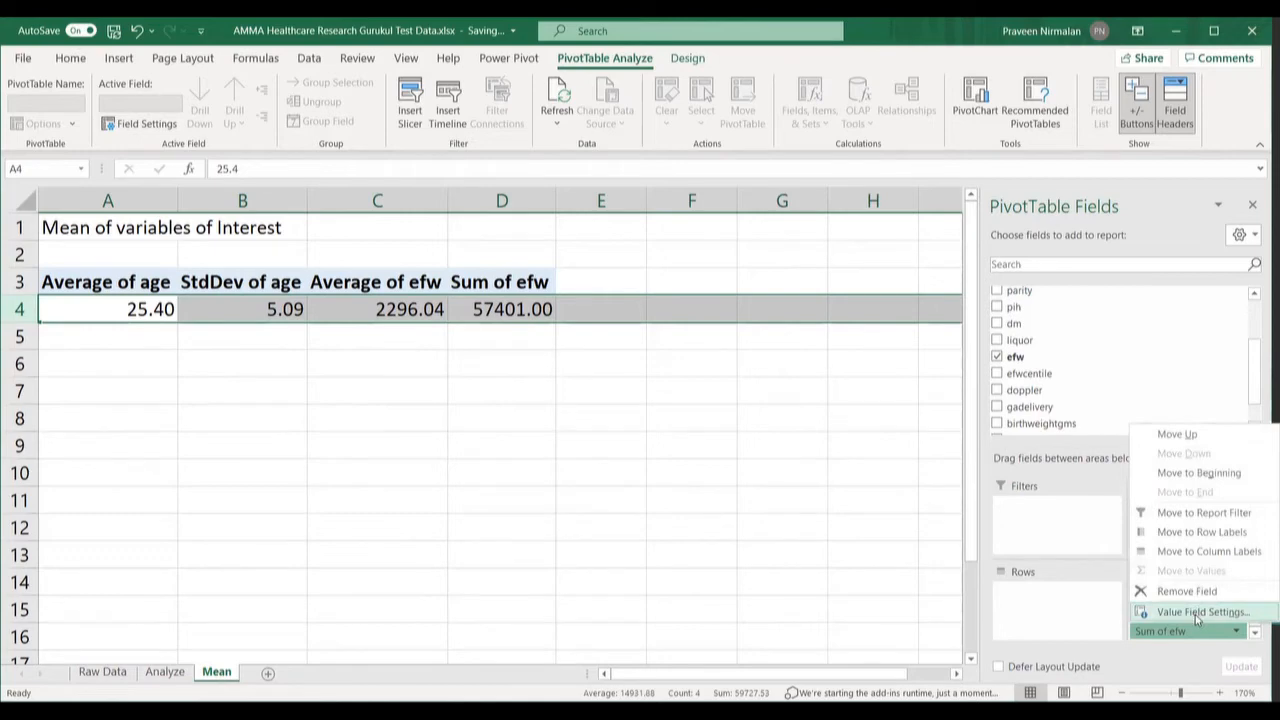
pyautogui.click(1197, 612)
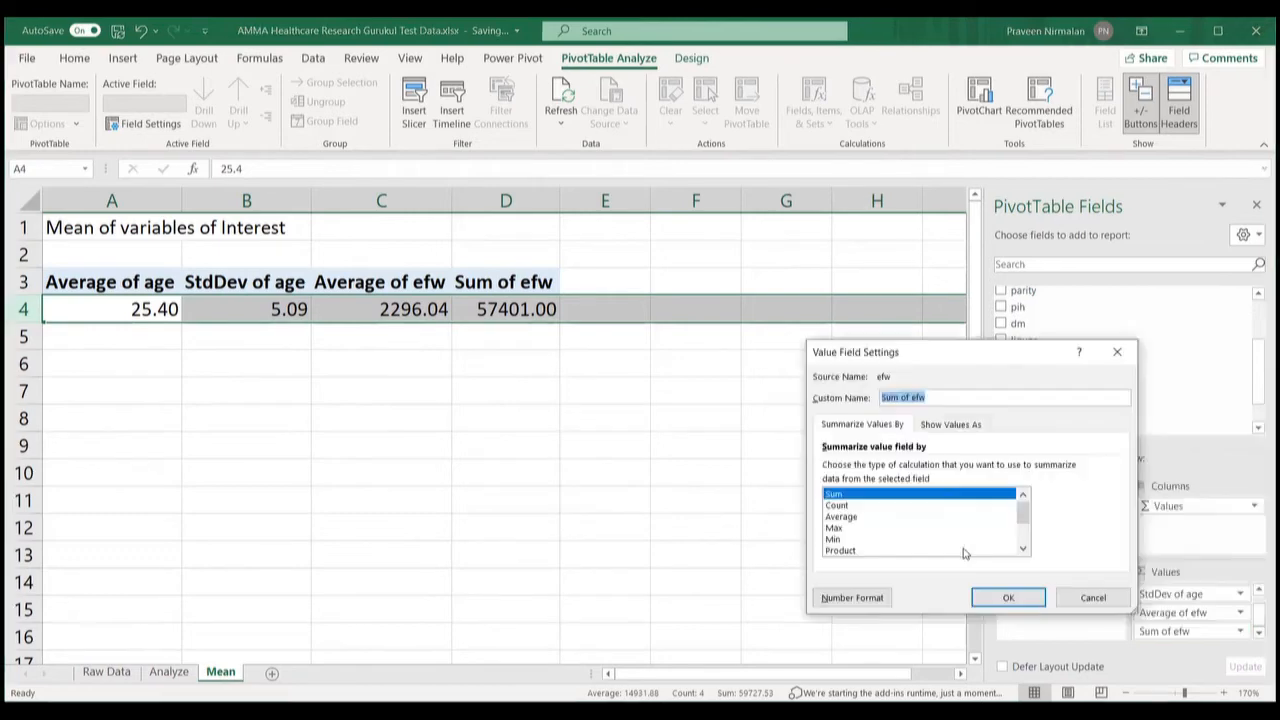
pyautogui.click(1024, 553)
pyautogui.click(1024, 553)
pyautogui.click(1024, 553)
pyautogui.click(876, 541)
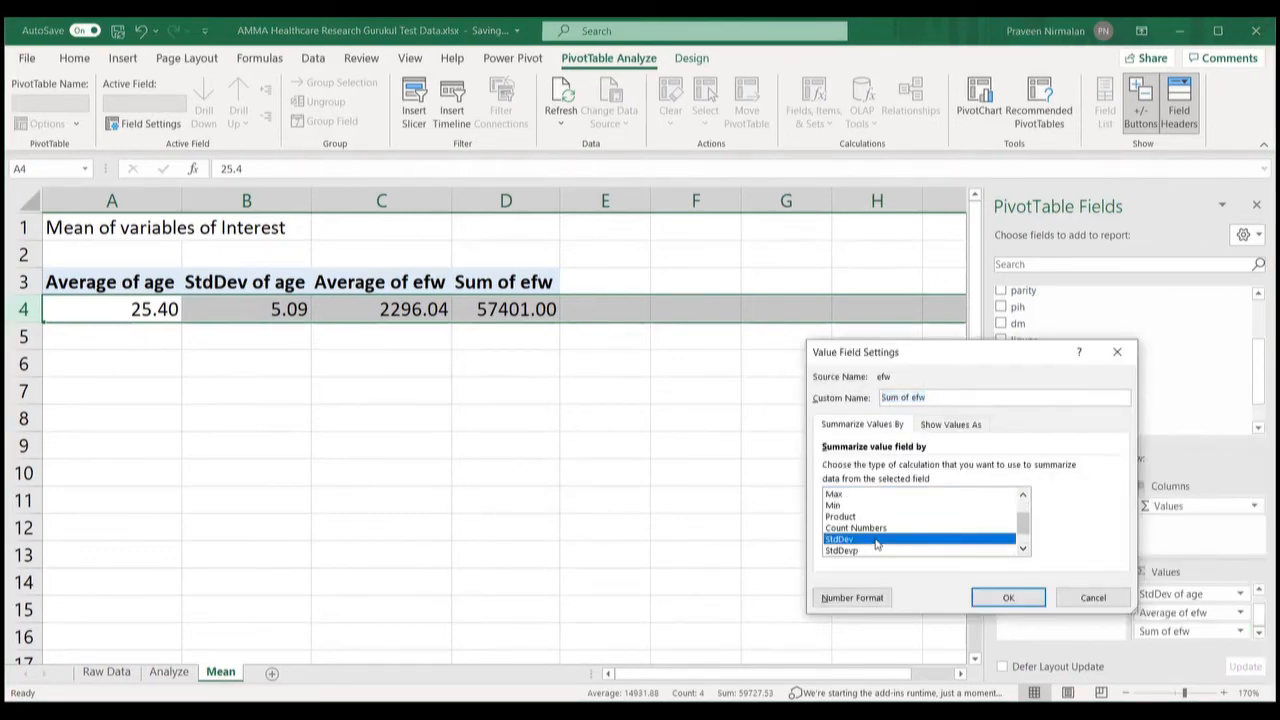
pyautogui.click(1001, 595)
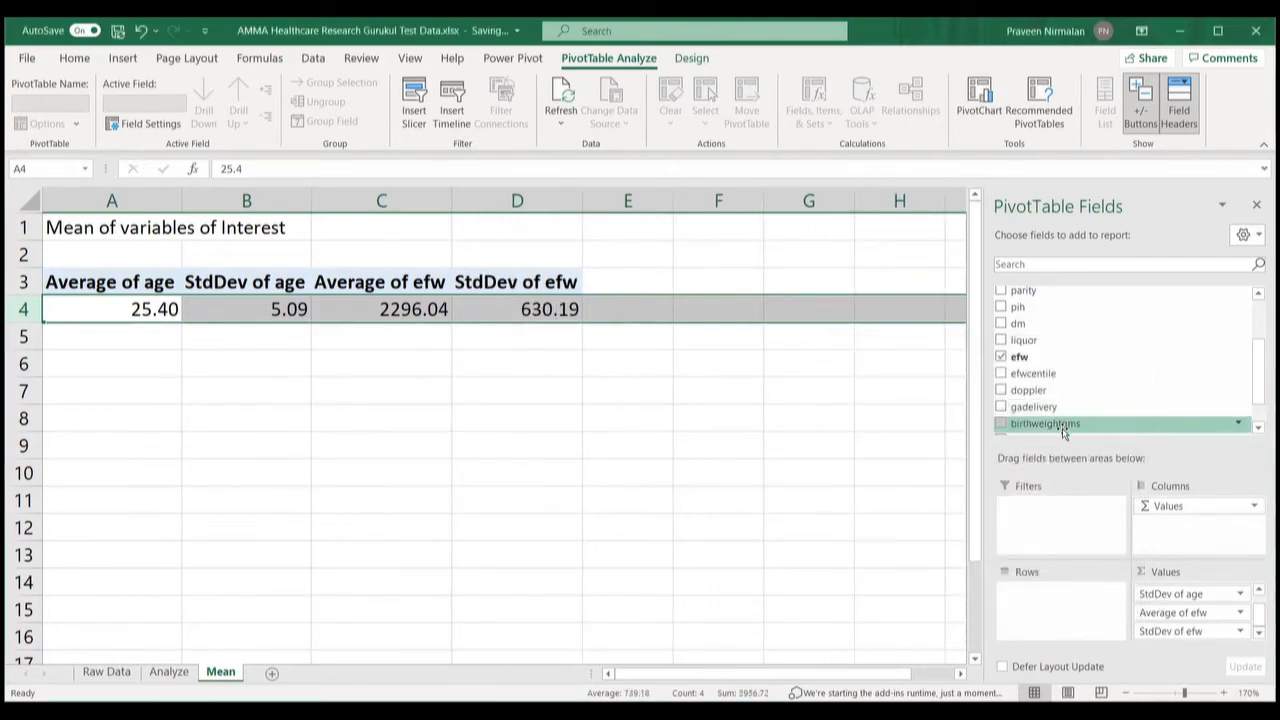
pyautogui.moveTo(1063, 428); pyautogui.dragTo(1195, 645)
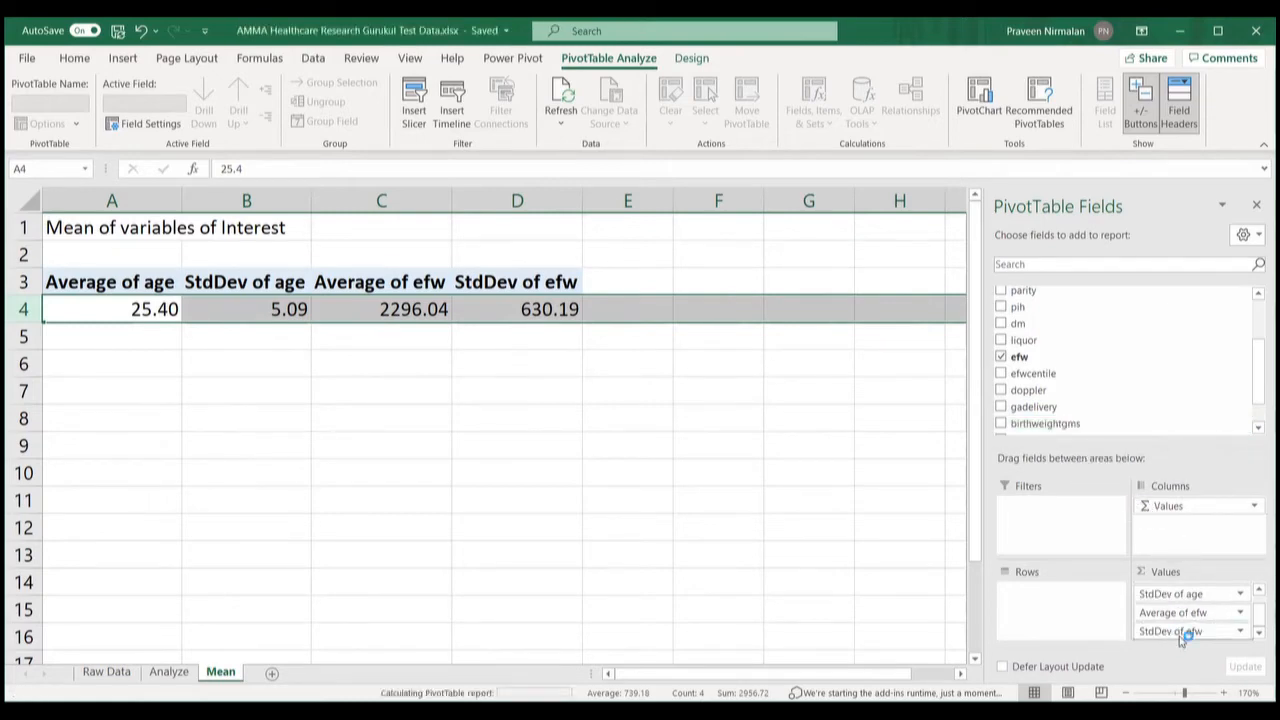
# Step: Summarize birthweightgms as Average of birthweightgms (2695.56)
pyautogui.click(1259, 633)
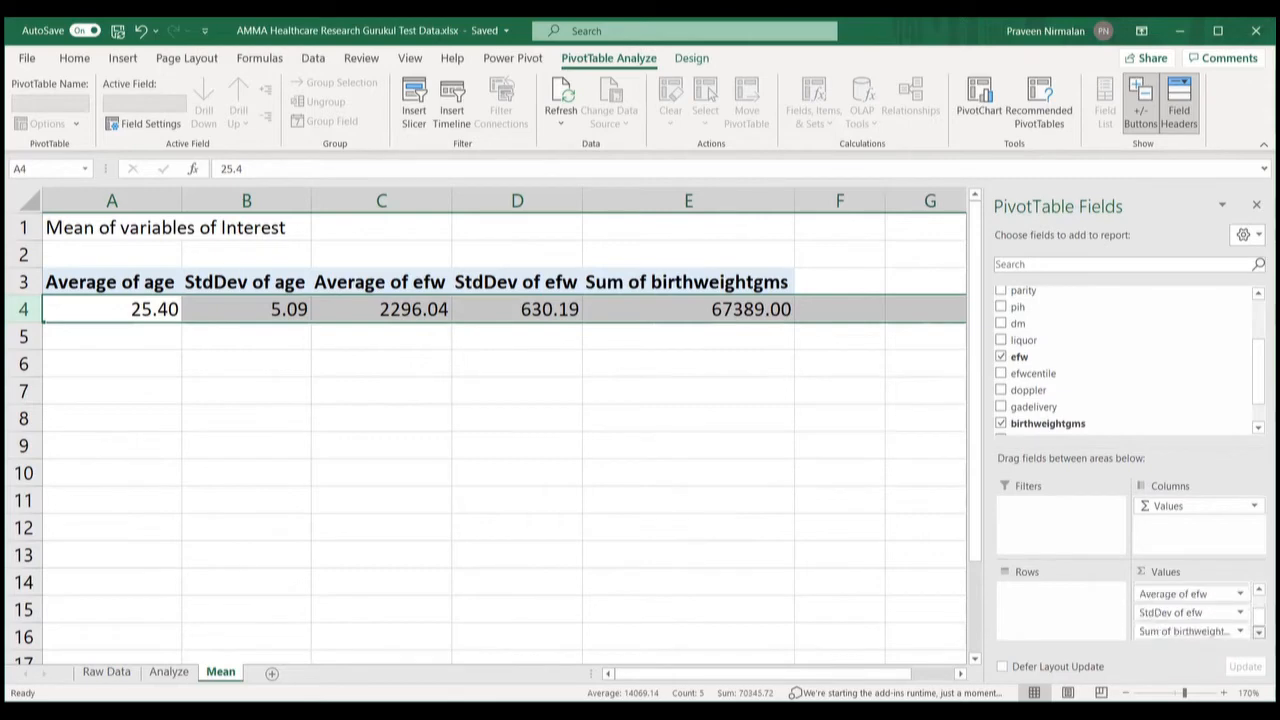
pyautogui.click(1240, 632)
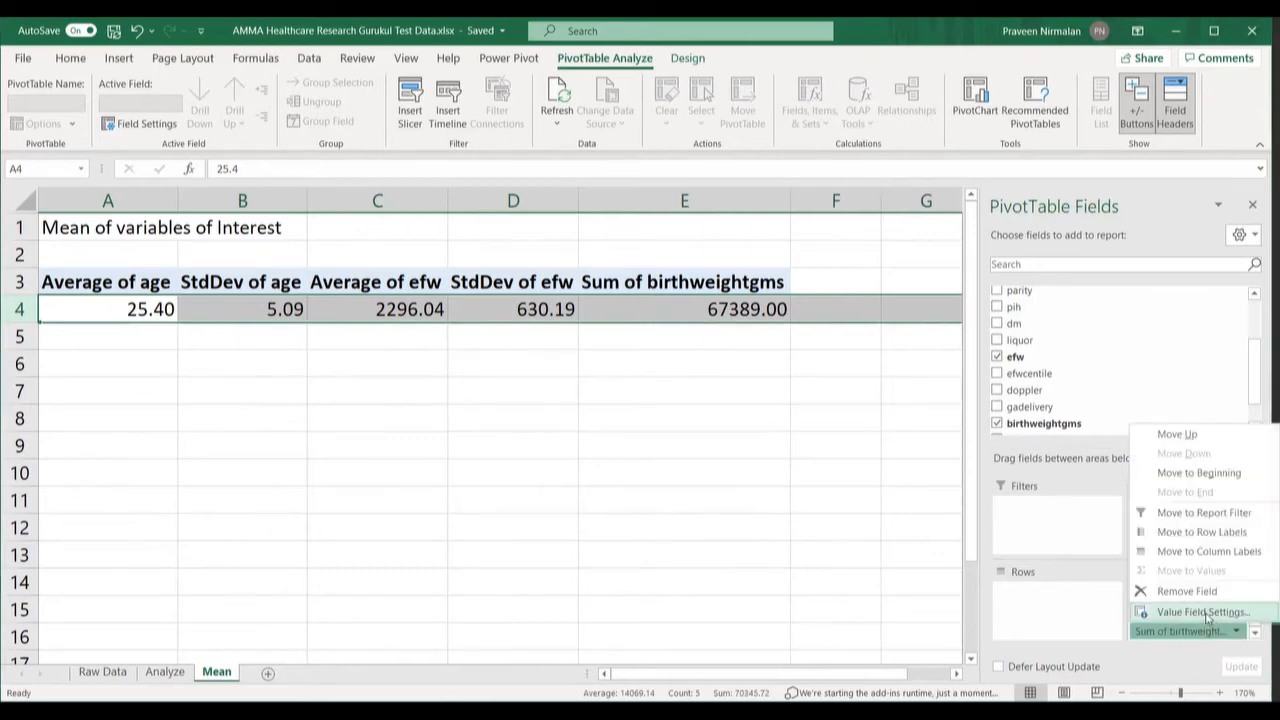
pyautogui.click(1205, 613)
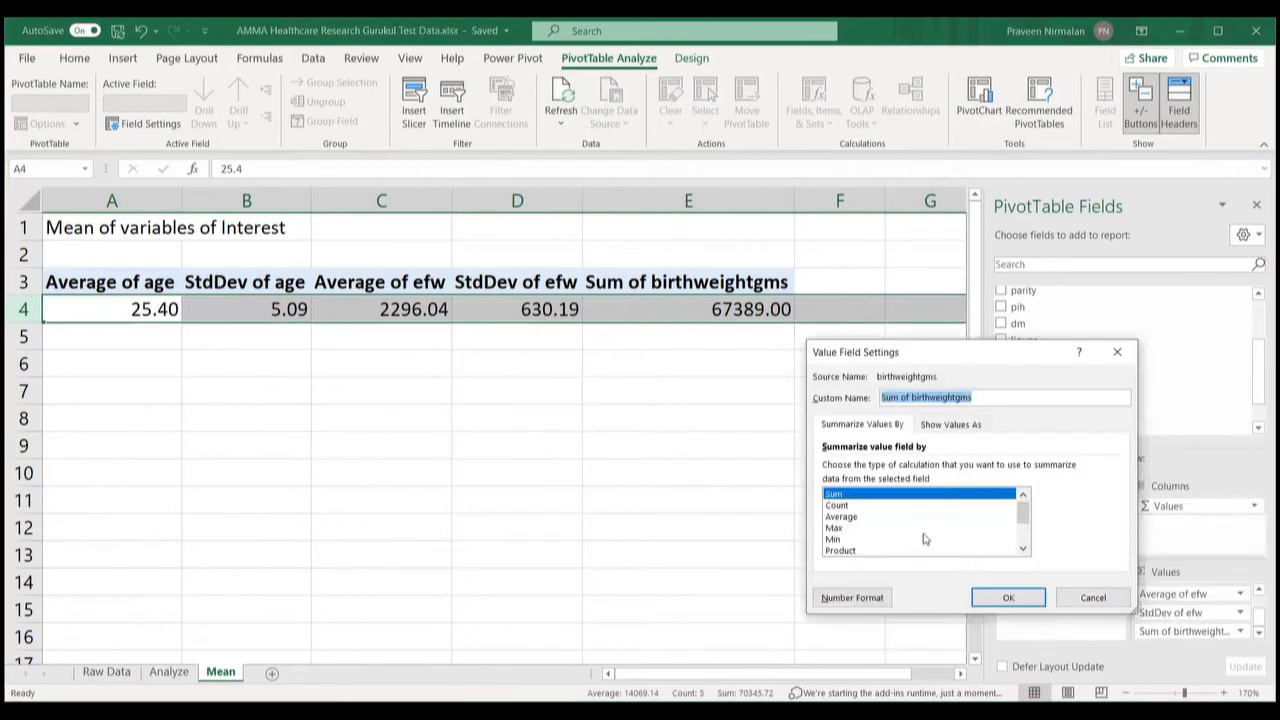
pyautogui.click(894, 518)
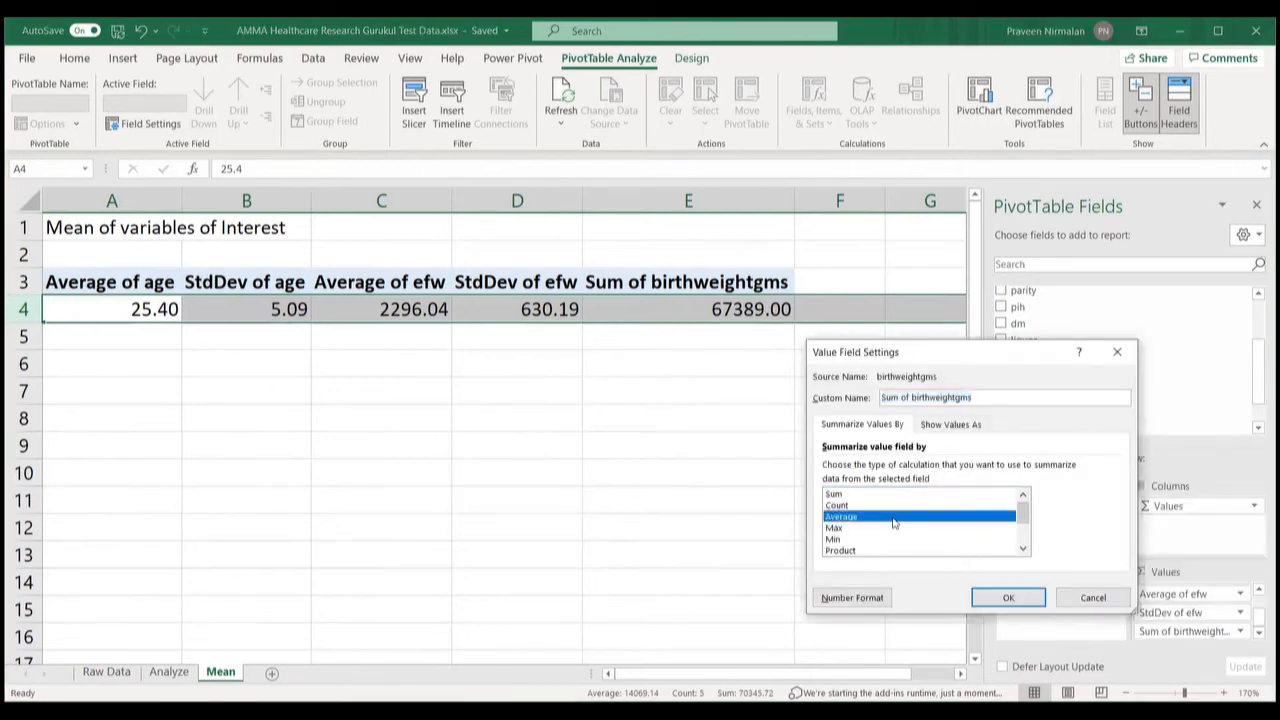
pyautogui.click(1009, 598)
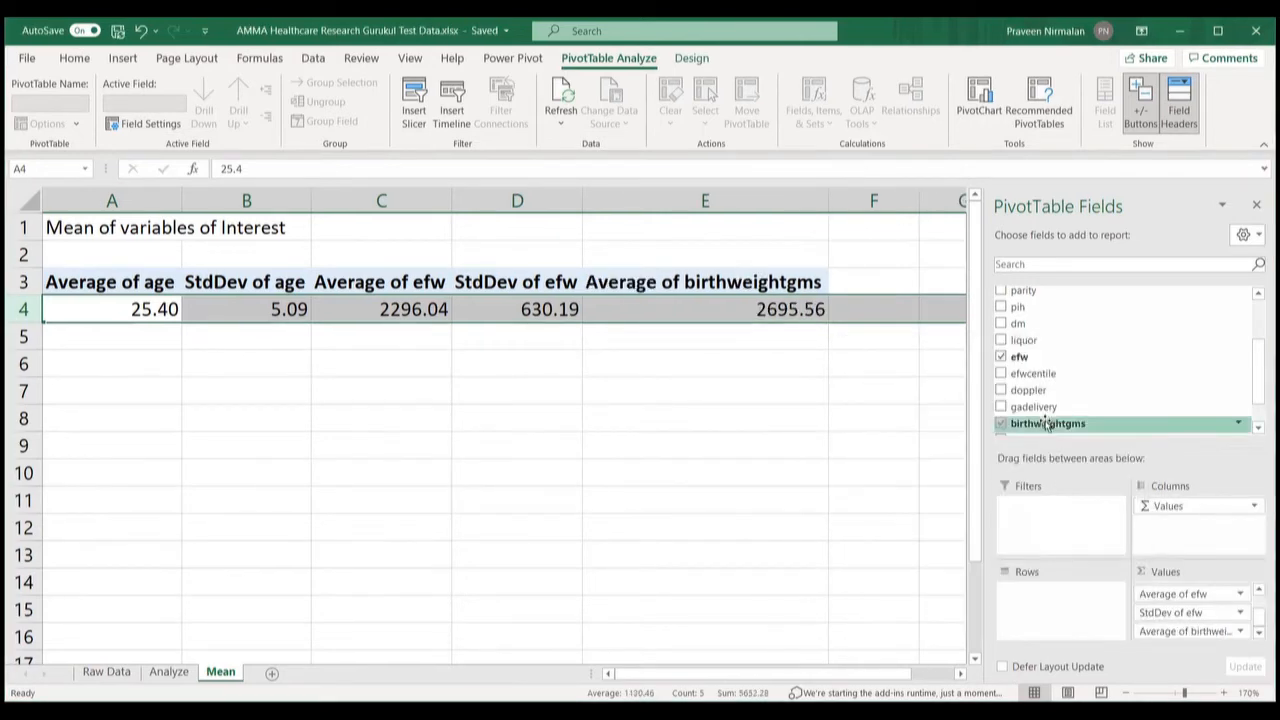
# Step: Add birthweightgms to Values again and summarize it as StdDev of birthweightgms
pyautogui.moveTo(1046, 423); pyautogui.dragTo(1183, 642)
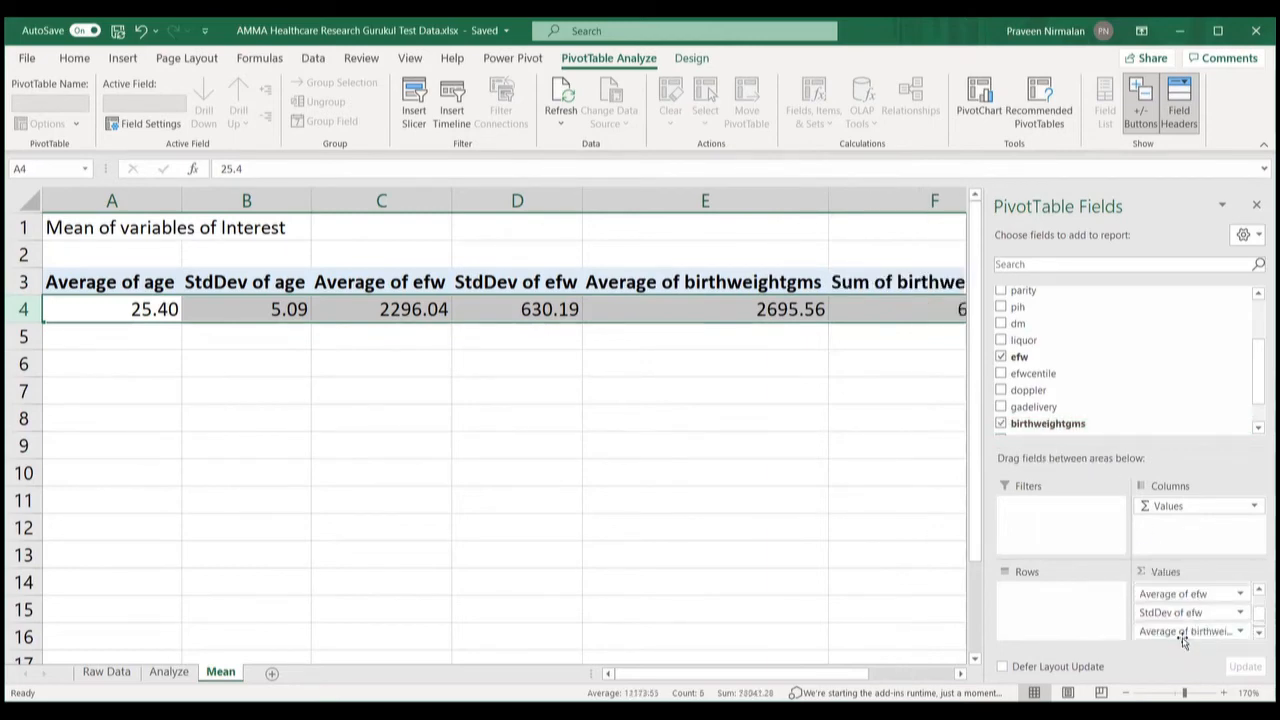
pyautogui.click(1257, 633)
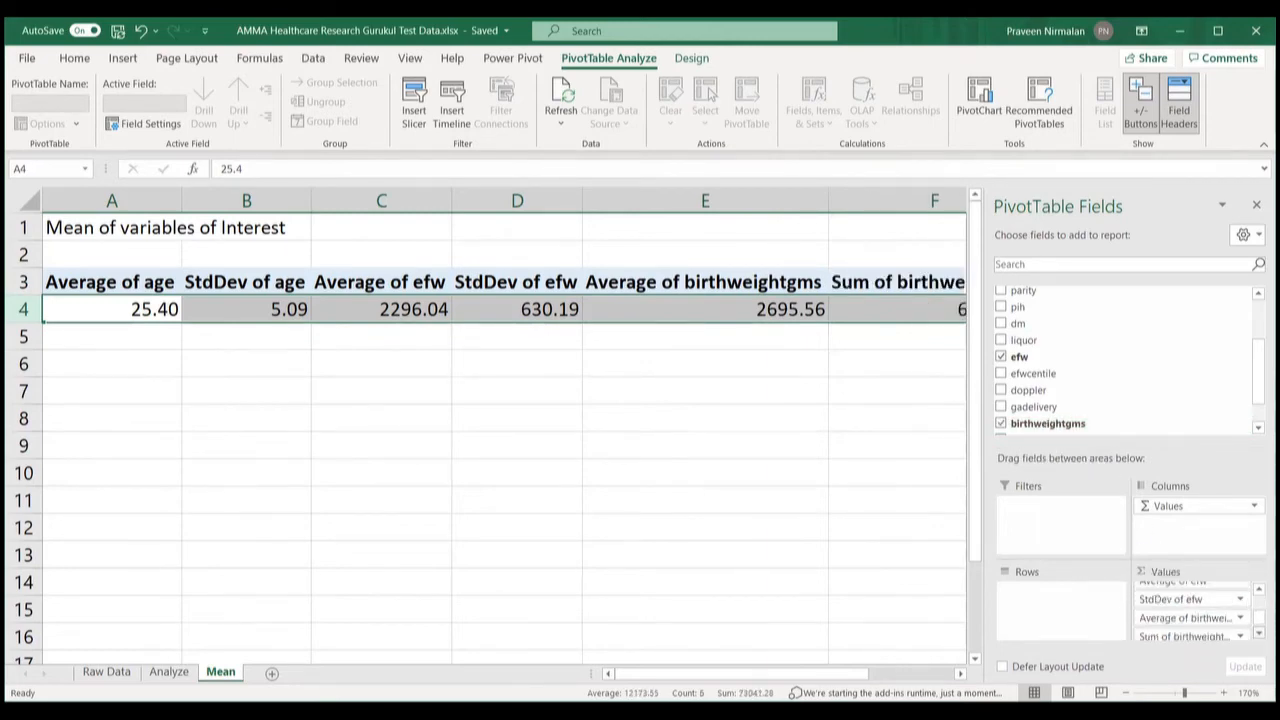
pyautogui.click(1241, 637)
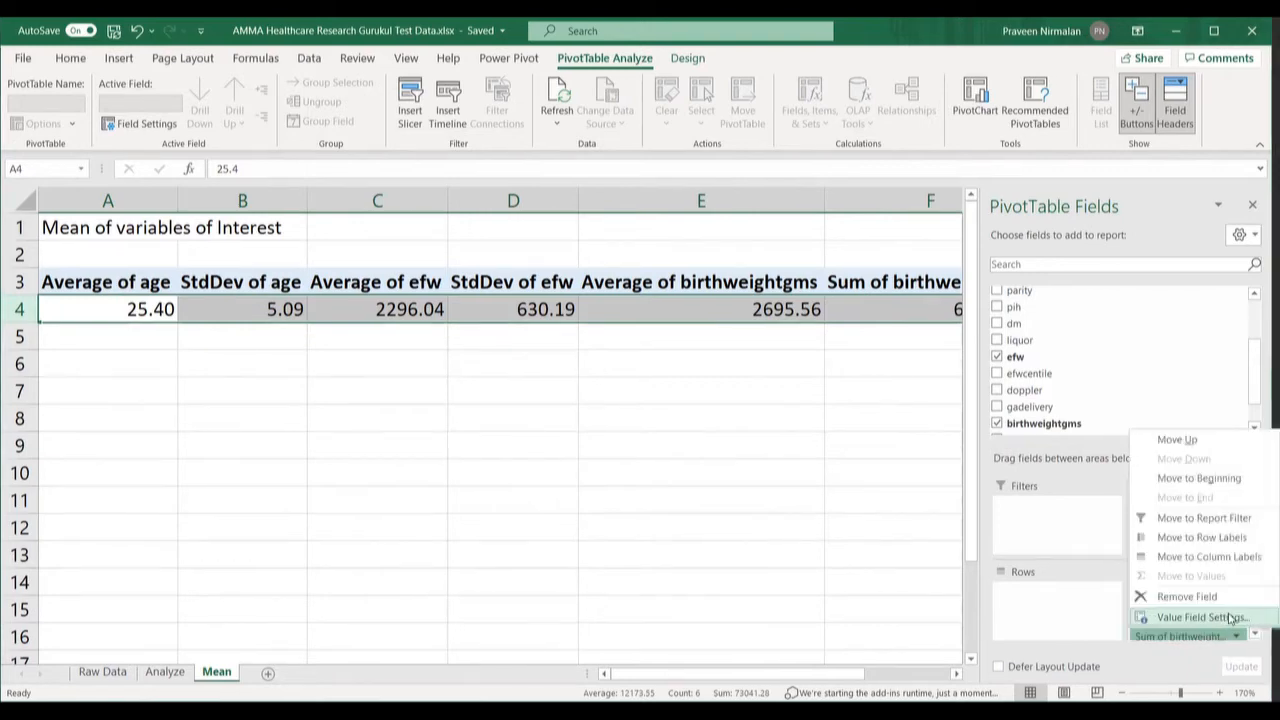
pyautogui.click(1230, 619)
pyautogui.click(1019, 549)
pyautogui.click(1019, 549)
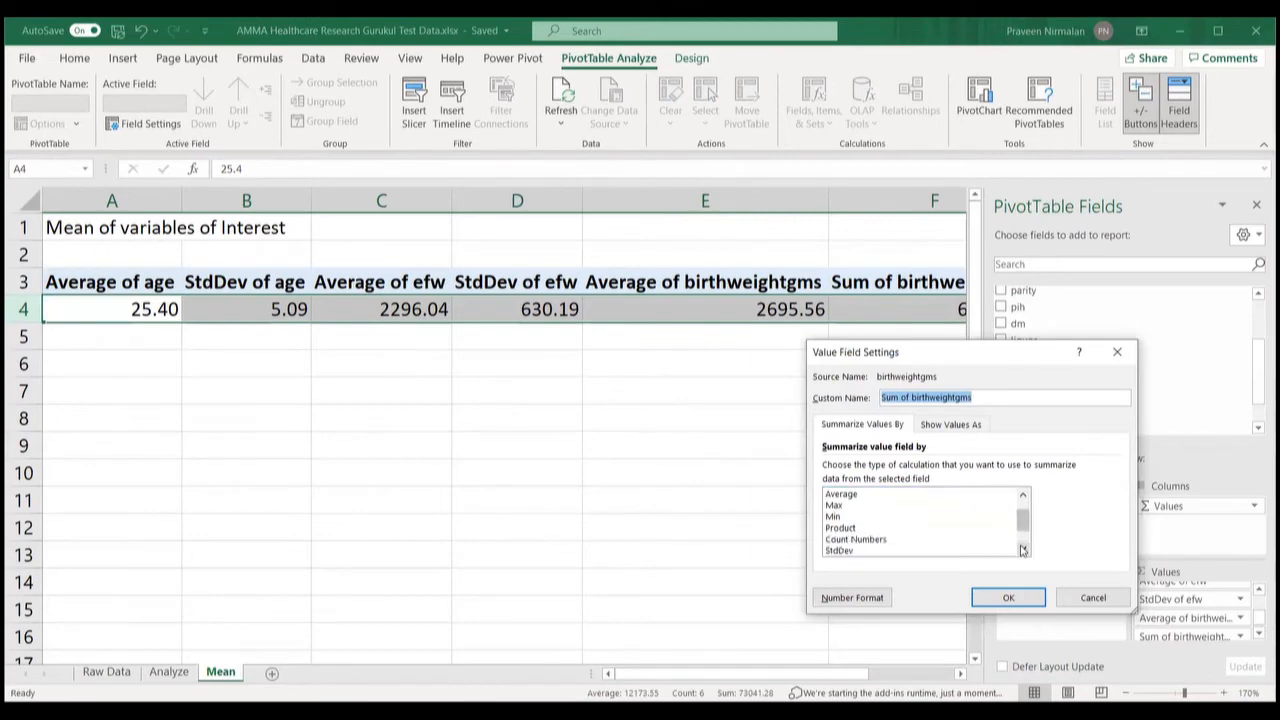
pyautogui.click(885, 551)
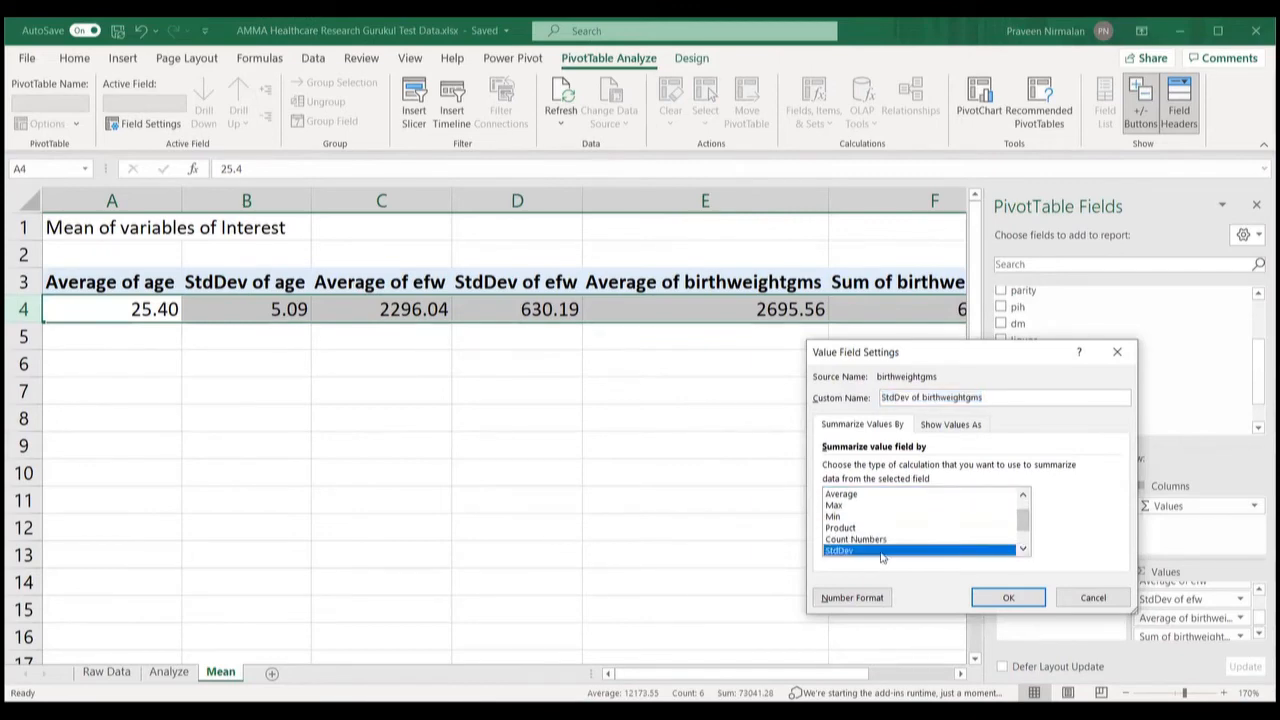
pyautogui.click(1003, 603)
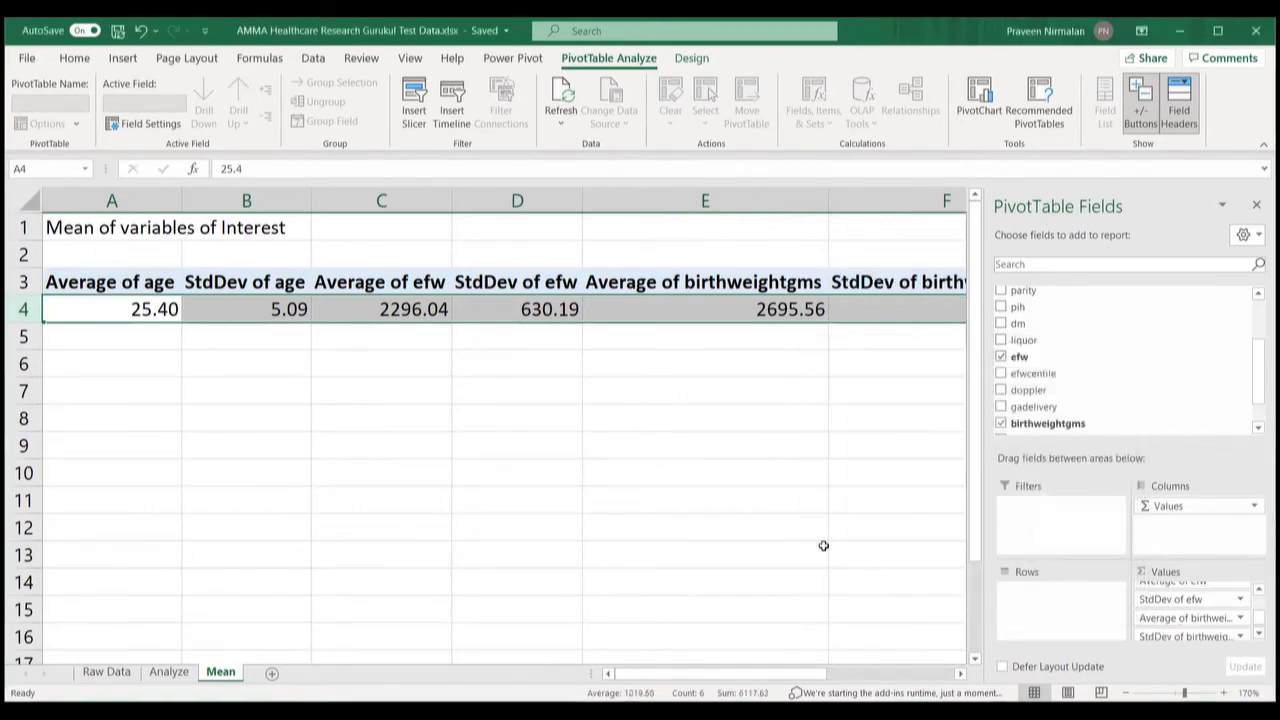
pyautogui.click(823, 545)
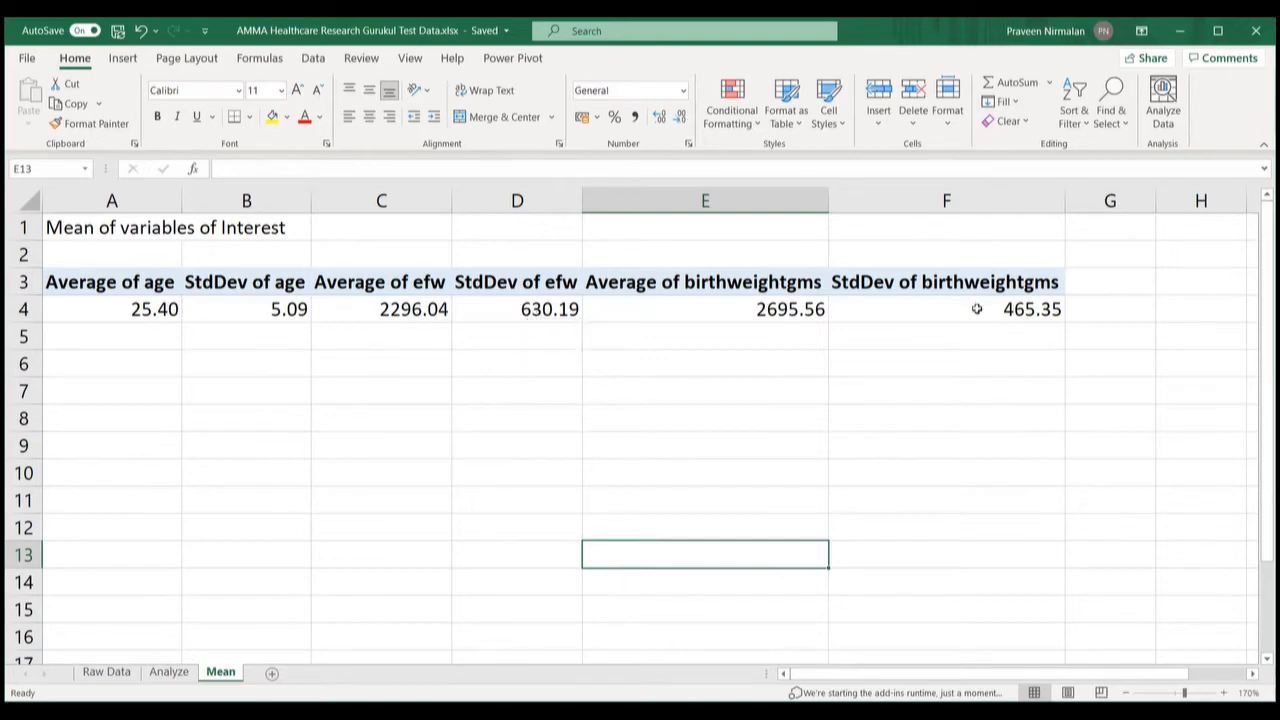
# Step: Add Sheet4 and start inserting a PivotTable from cell A3
pyautogui.moveTo(976, 309)
pyautogui.click(272, 676)
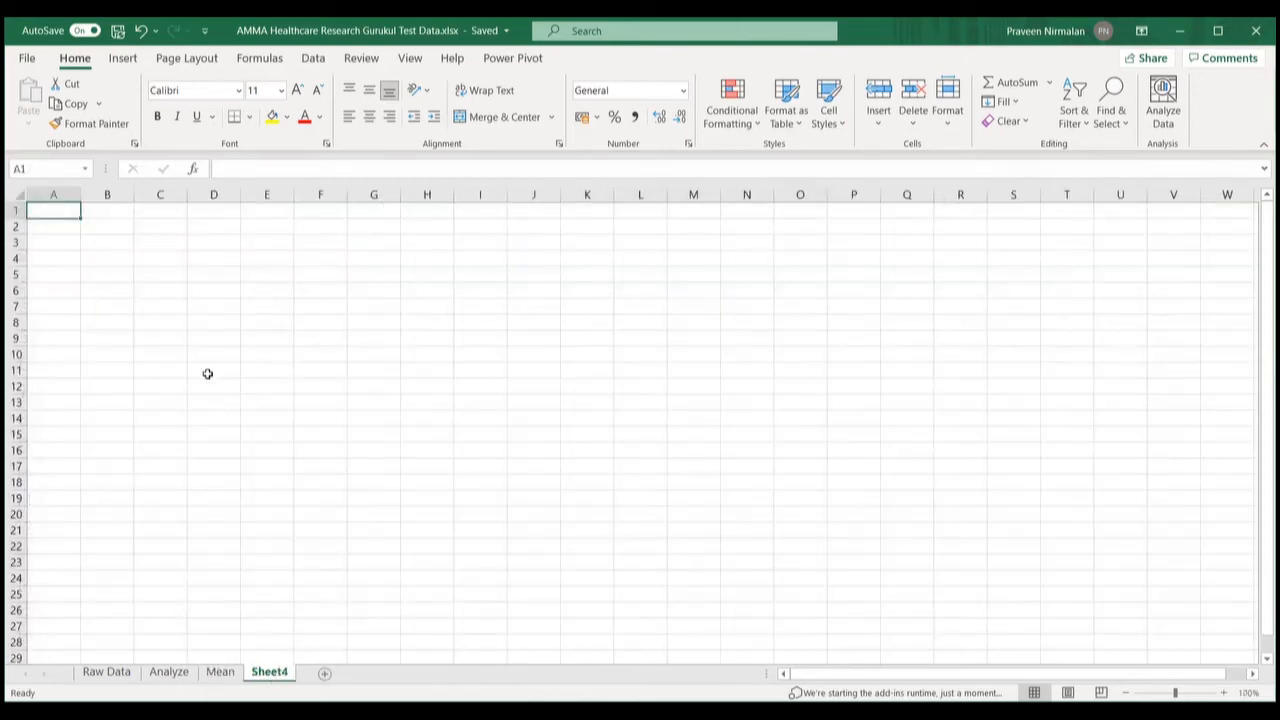
pyautogui.click(59, 238)
pyautogui.click(122, 60)
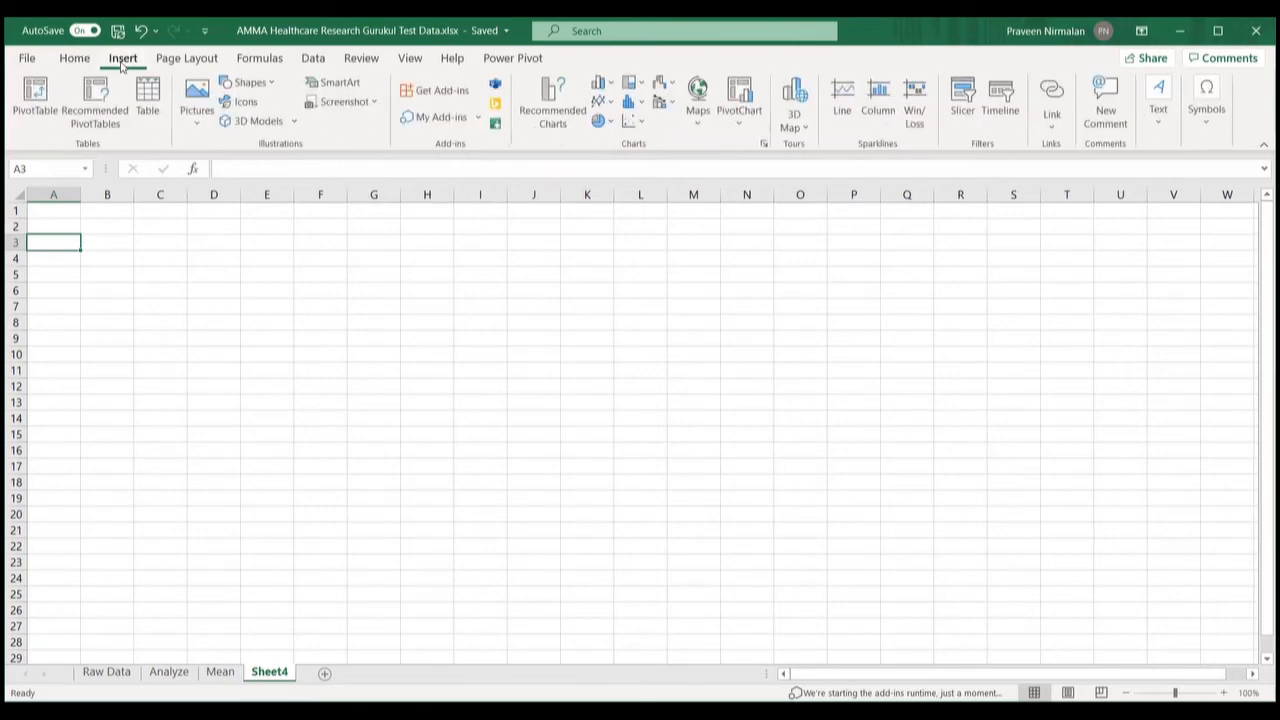
pyautogui.click(33, 104)
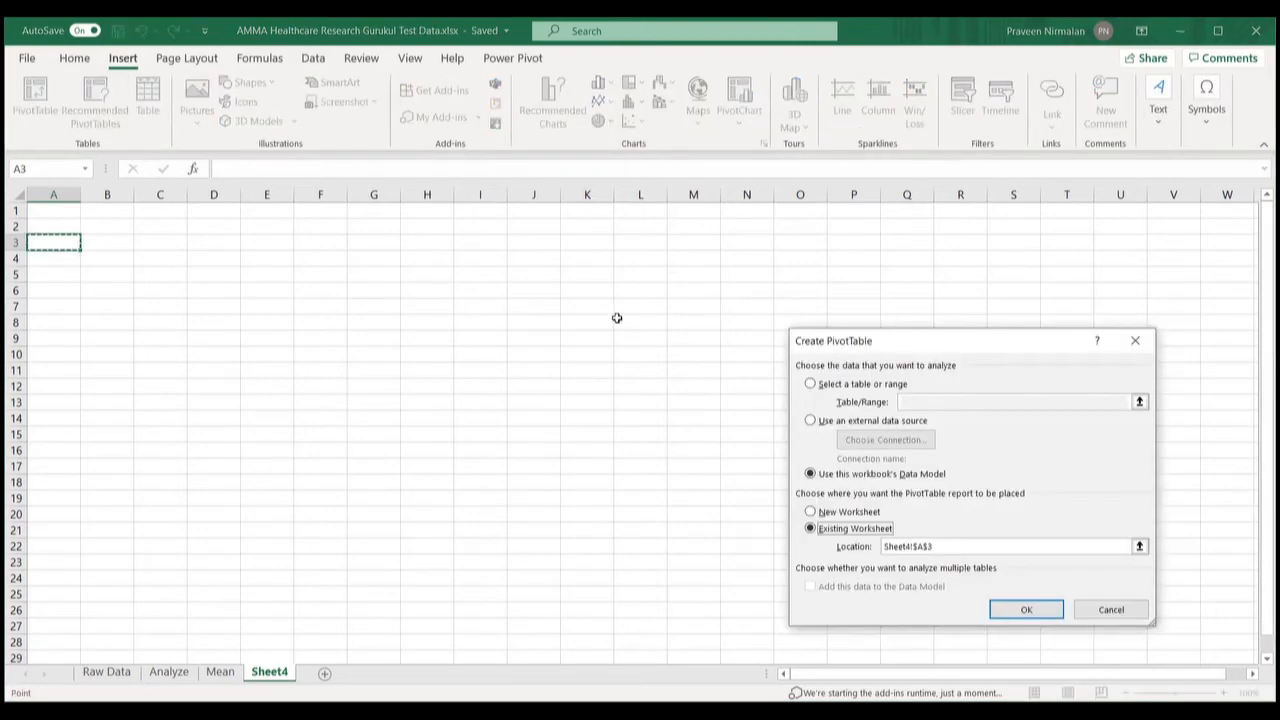
# Step: Source the pivot from Analyze!$A$1:$O$51 and create it at Sheet4!$A$3
pyautogui.click(810, 385)
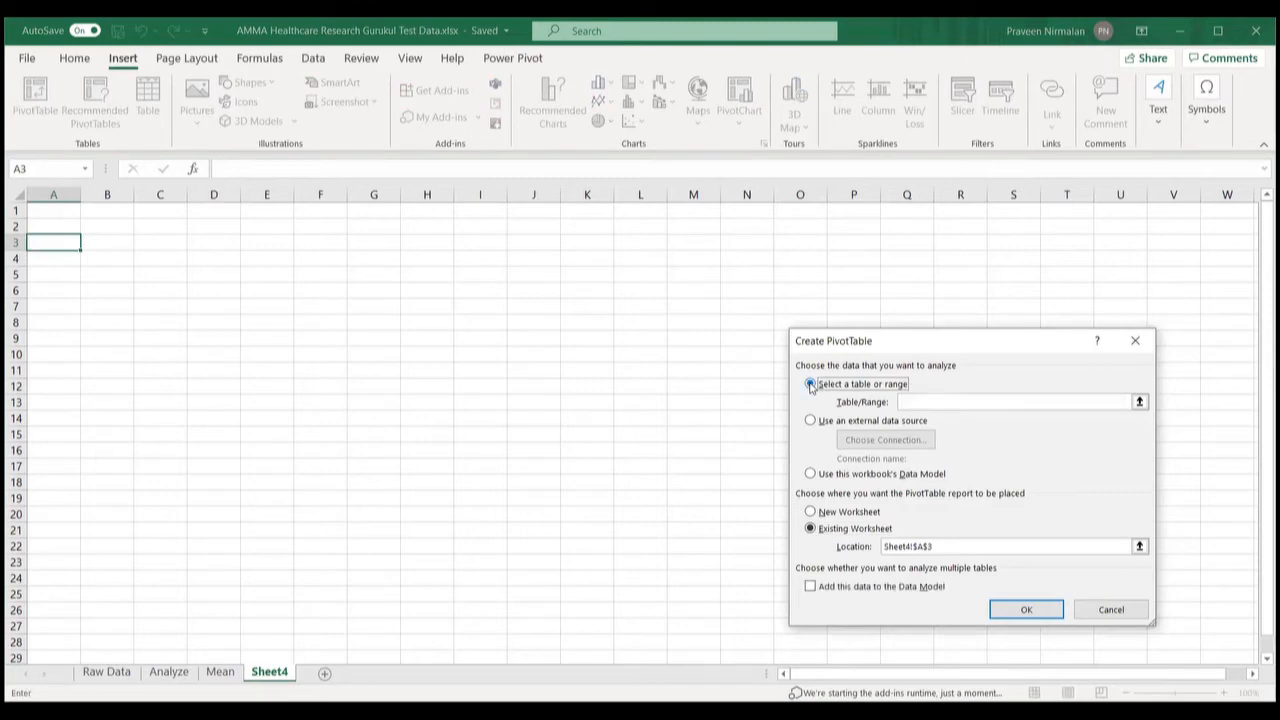
pyautogui.click(930, 401)
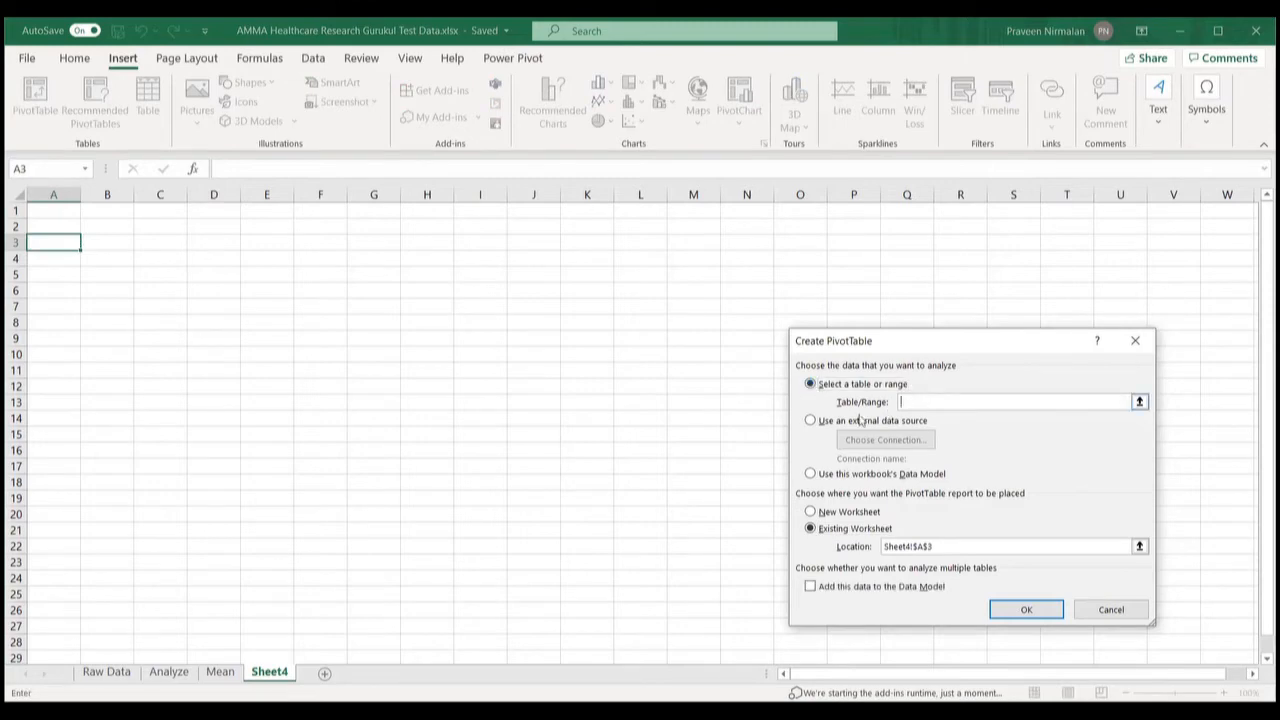
pyautogui.click(169, 672)
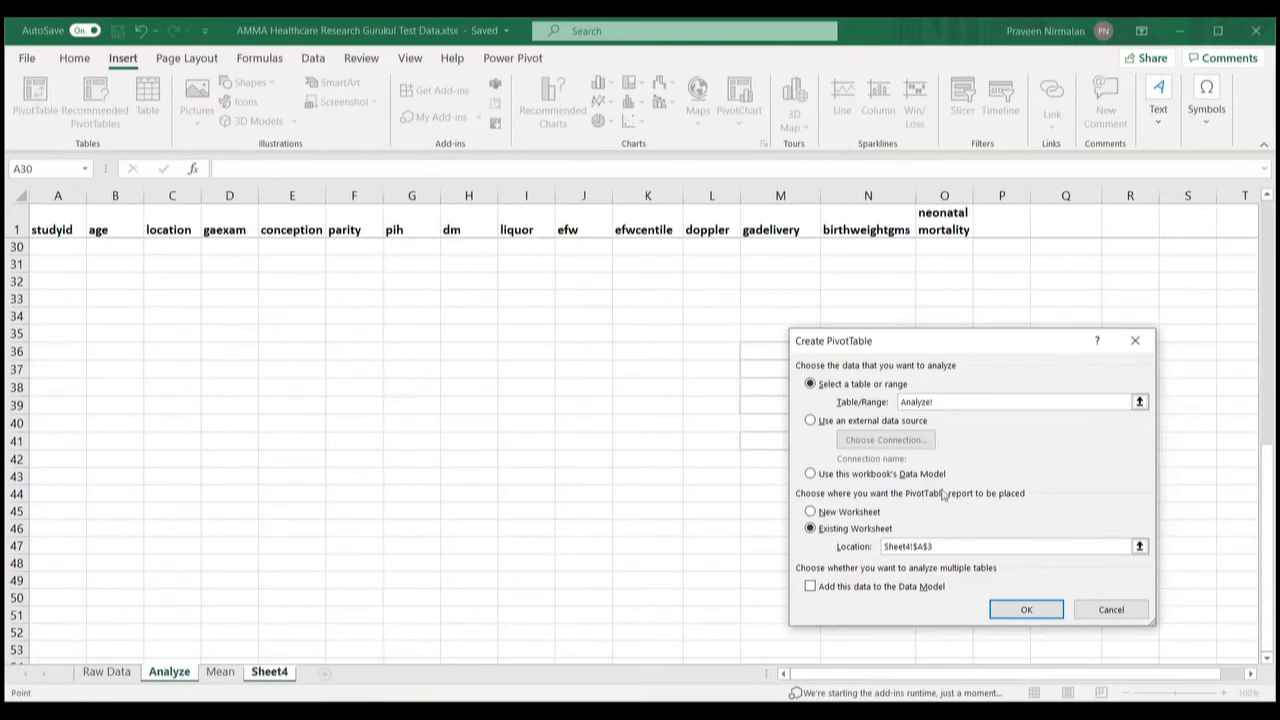
pyautogui.moveTo(1267, 490); pyautogui.dragTo(1267, 248)
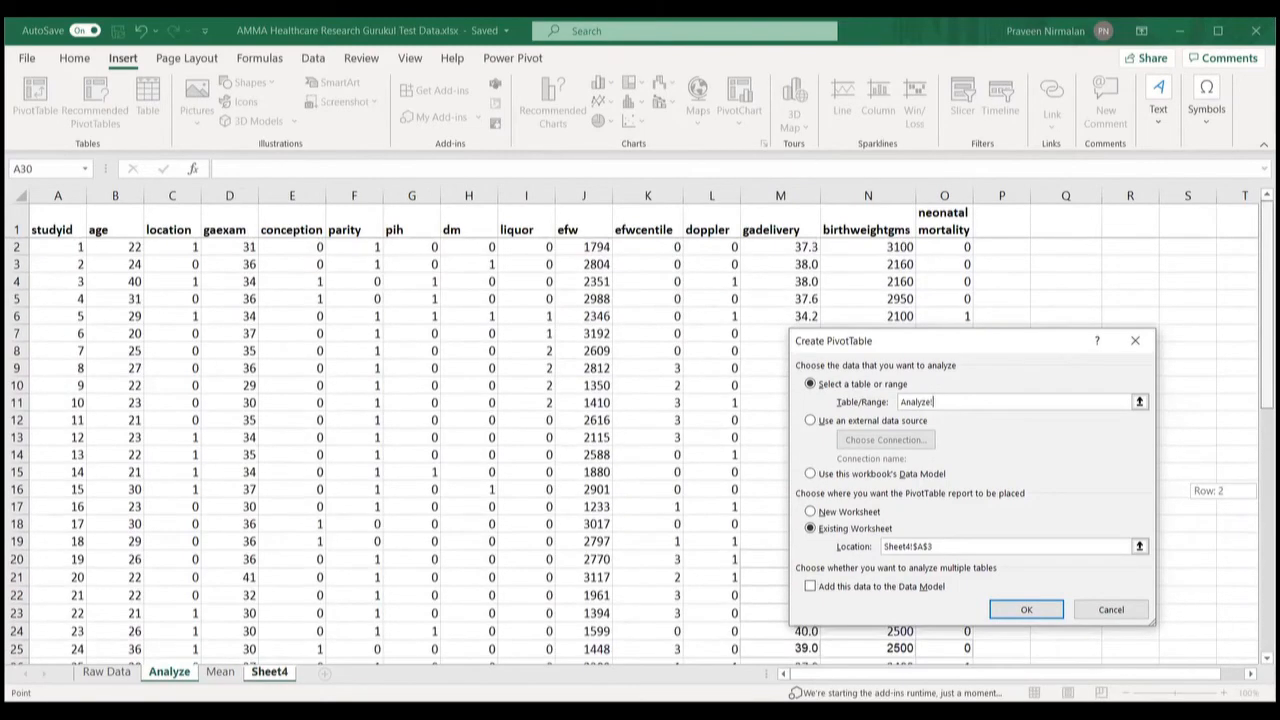
pyautogui.click(58, 222)
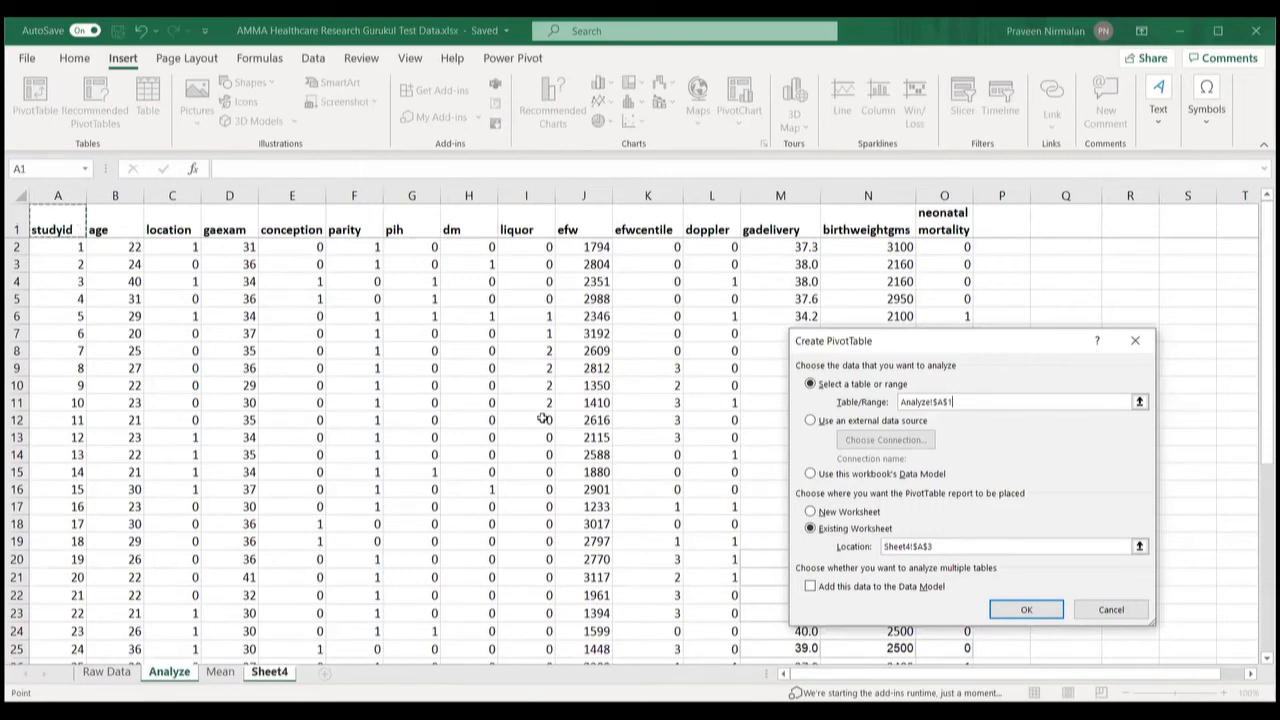
pyautogui.moveTo(940, 676); pyautogui.dragTo(942, 368)
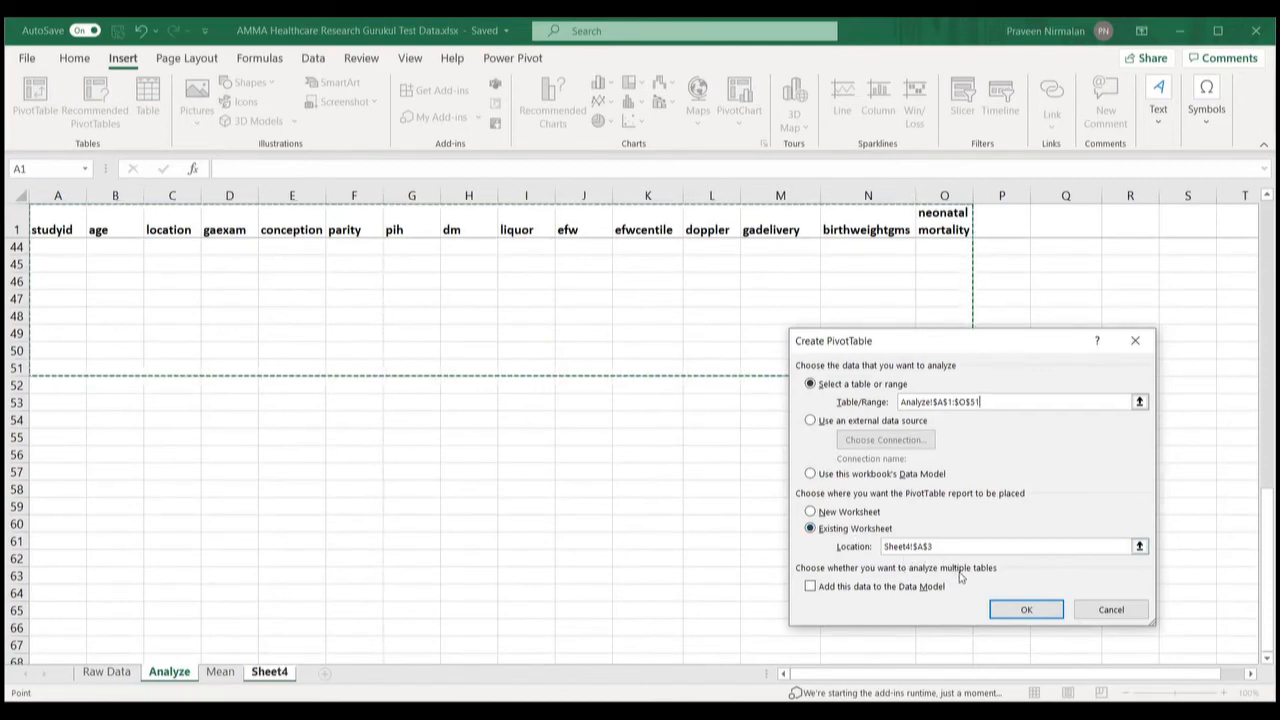
pyautogui.click(990, 609)
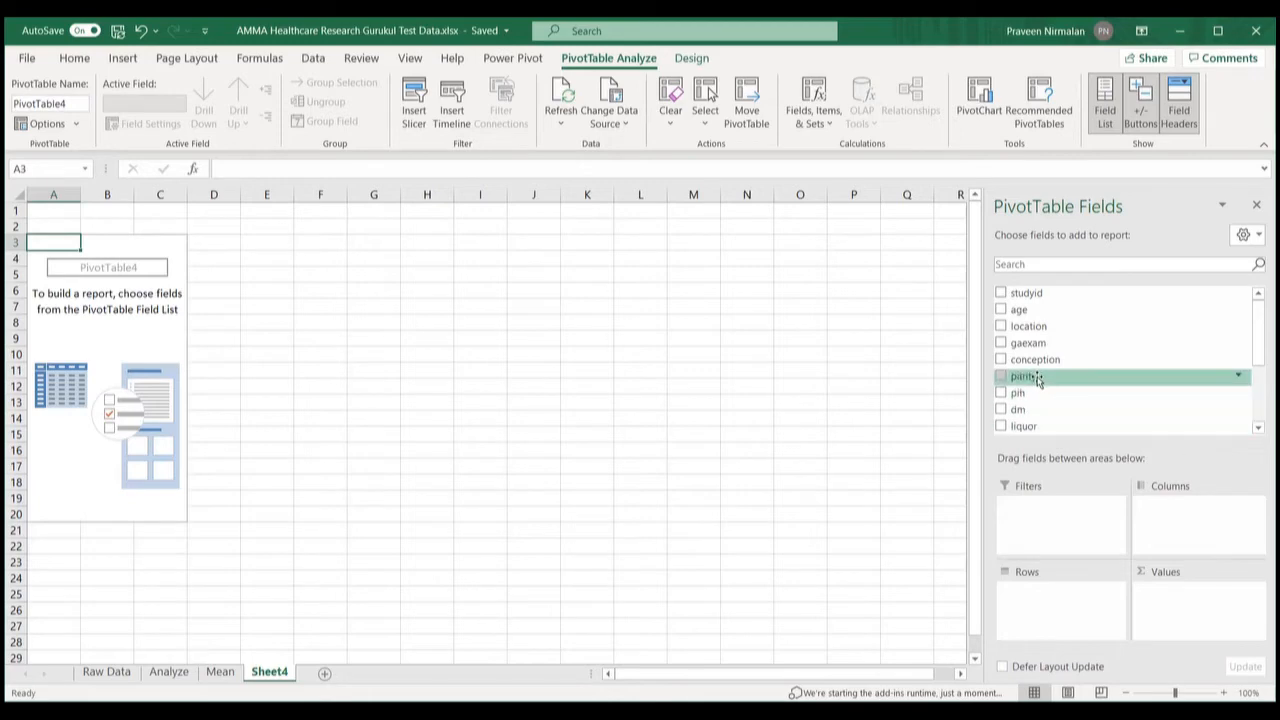
# Step: Put parity in the pivot's Columns and give it a custom Count subtotal
pyautogui.moveTo(1038, 377); pyautogui.dragTo(1155, 511)
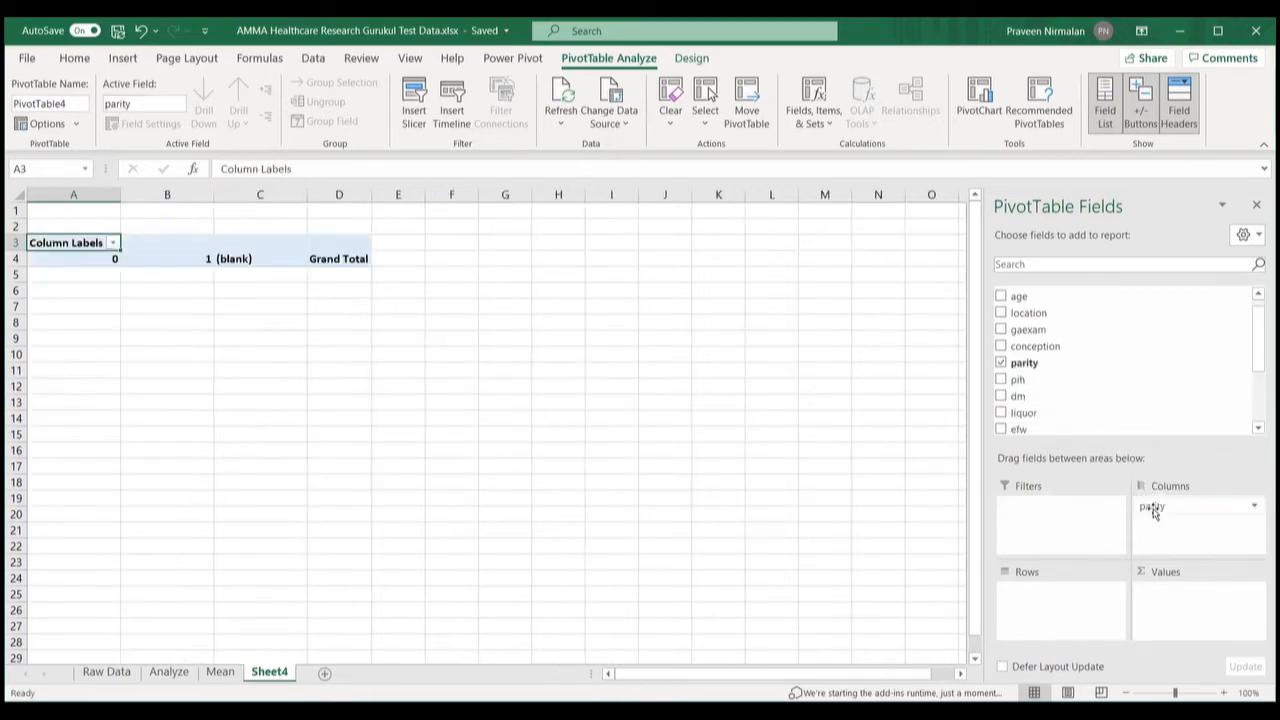
pyautogui.click(1215, 506)
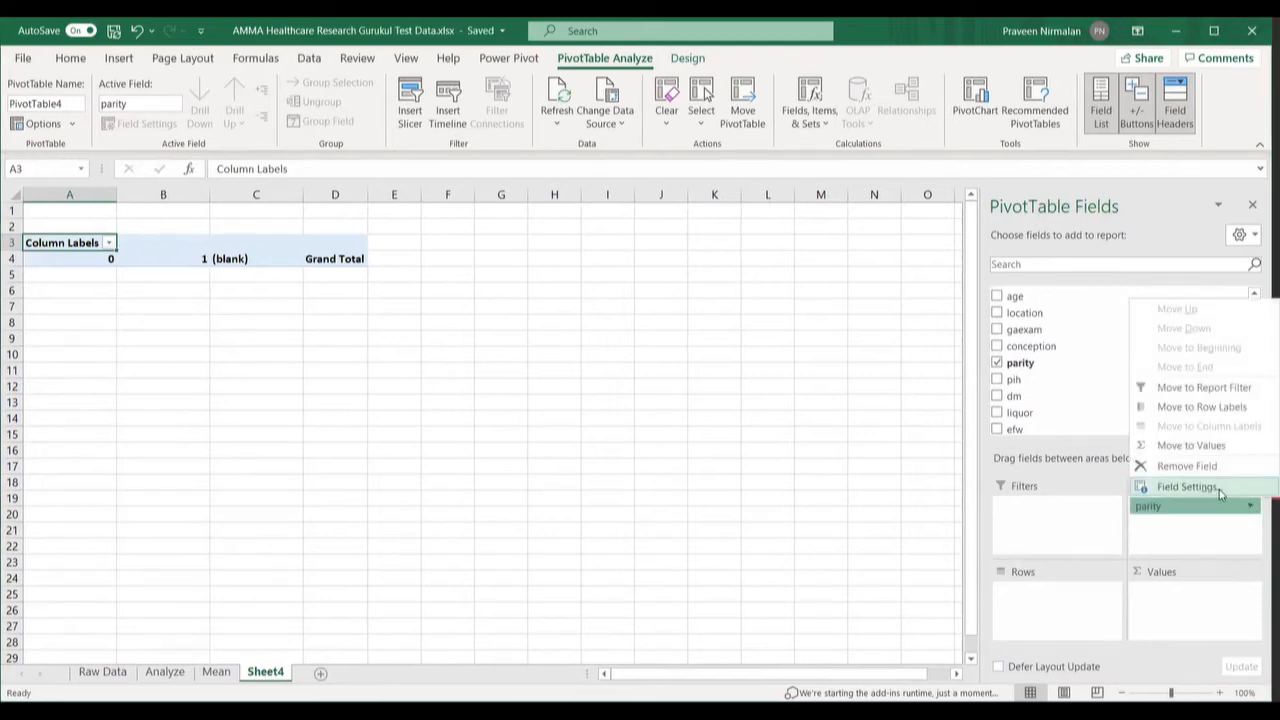
pyautogui.click(1220, 494)
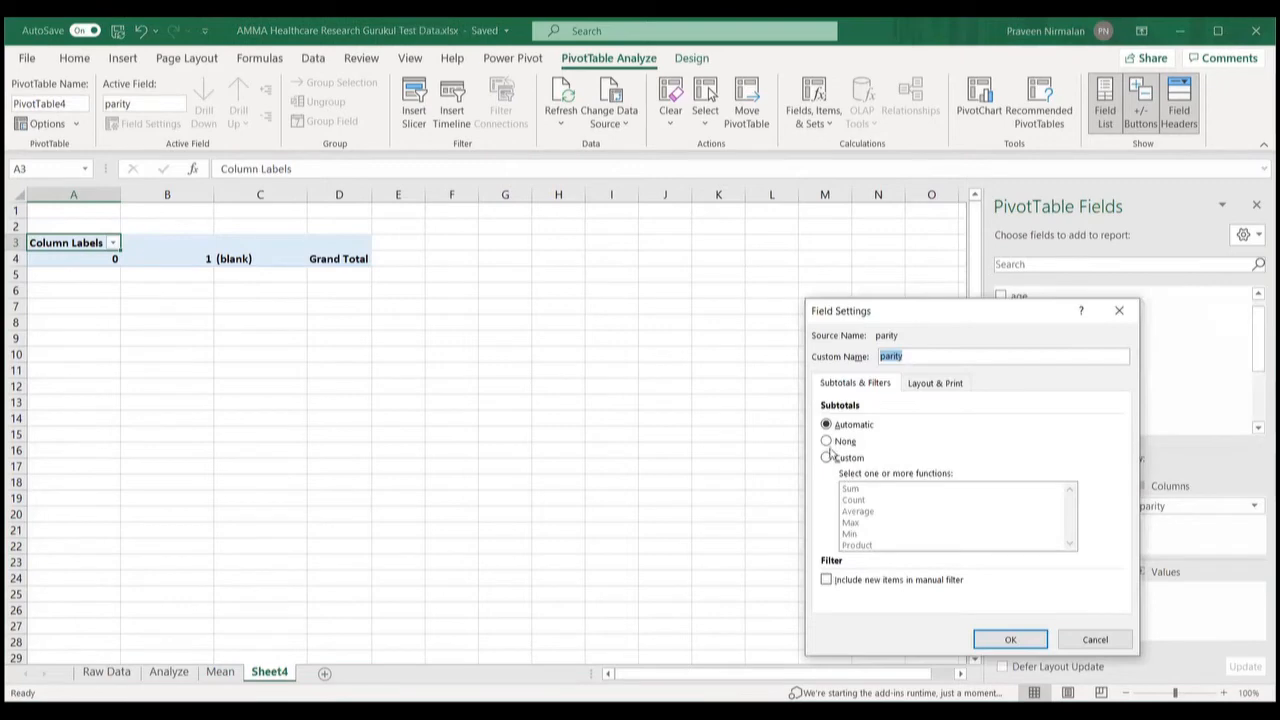
pyautogui.click(827, 458)
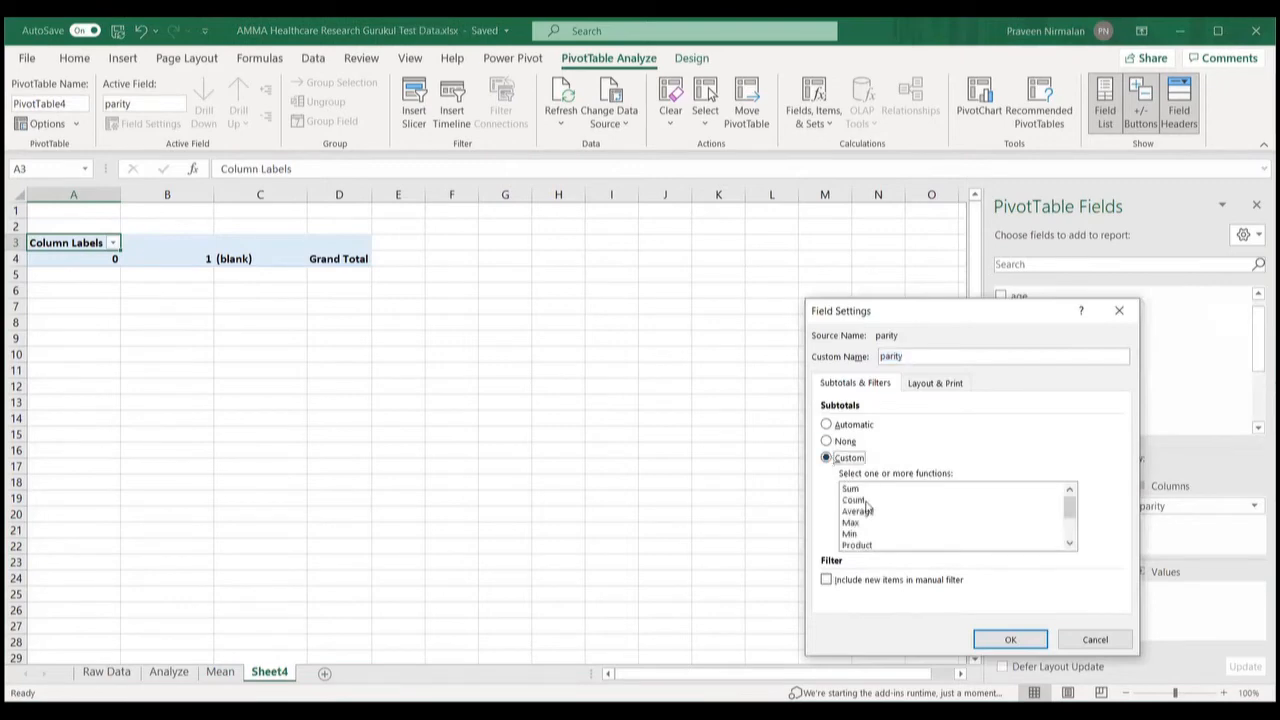
pyautogui.click(858, 500)
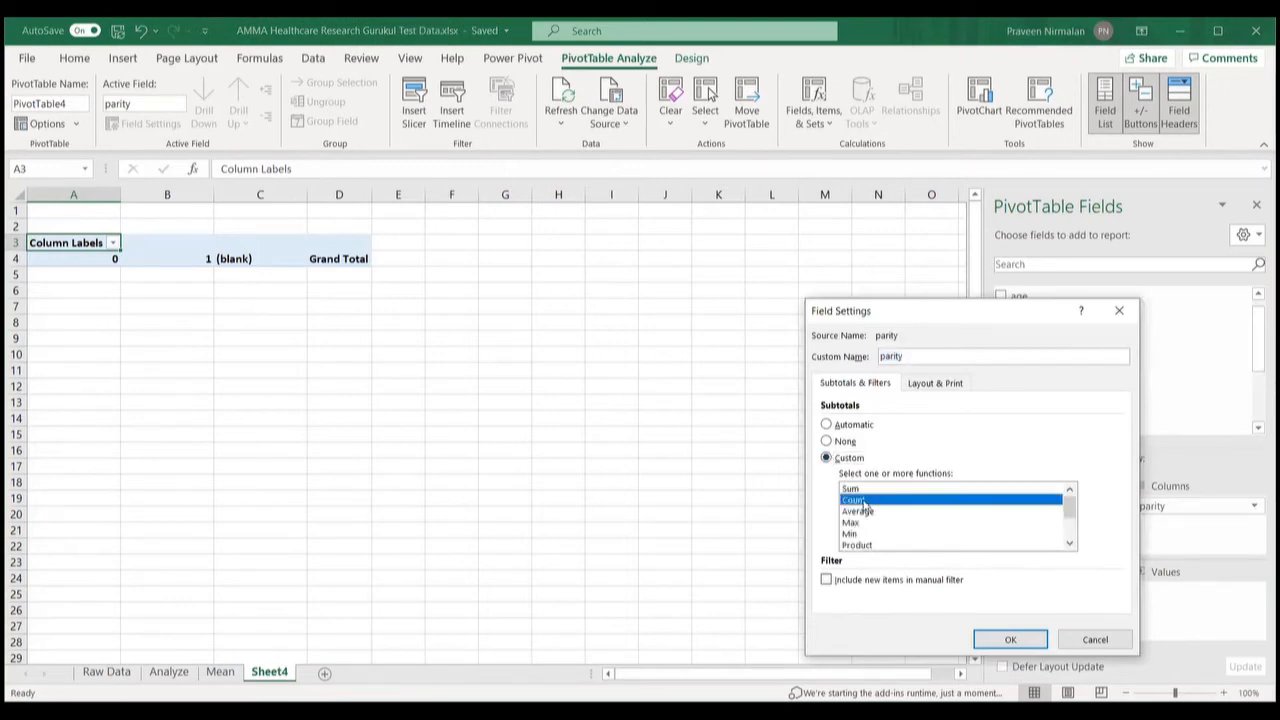
pyautogui.click(1011, 641)
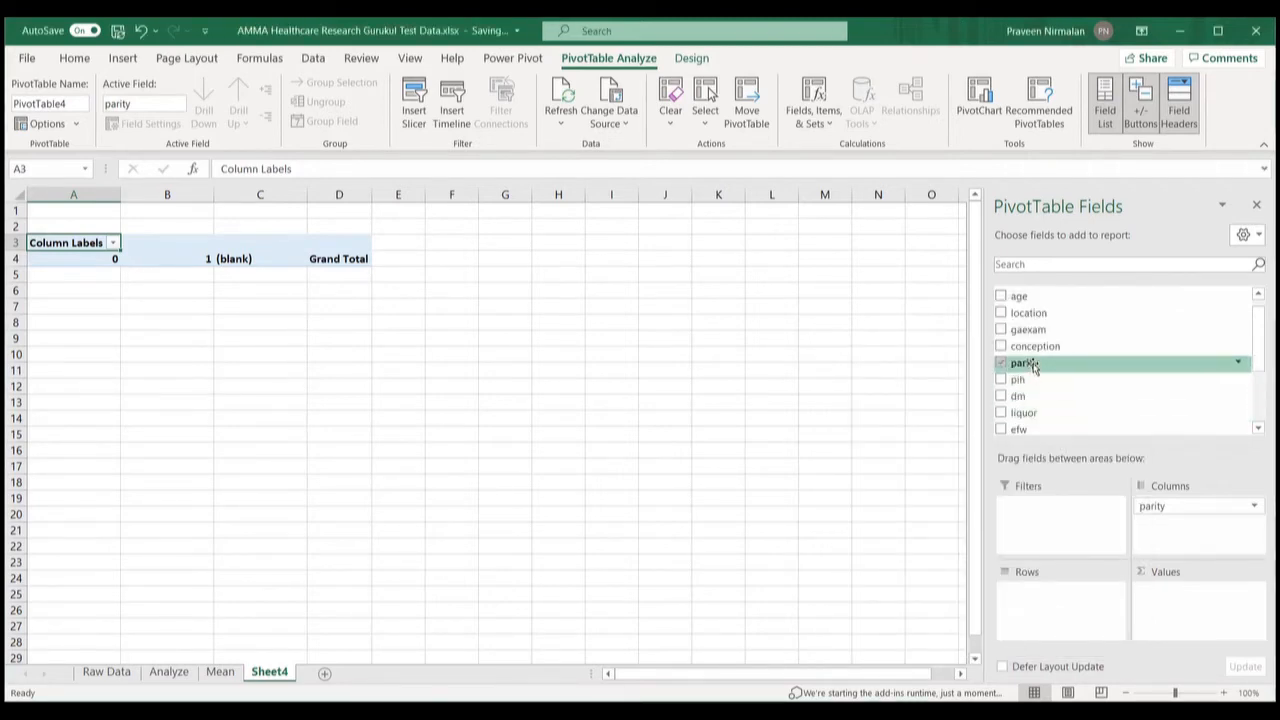
# Step: Add parity to Values as a Count, giving 5 under 0, 20 under 1, total 25
pyautogui.moveTo(1030, 367); pyautogui.dragTo(1163, 593)
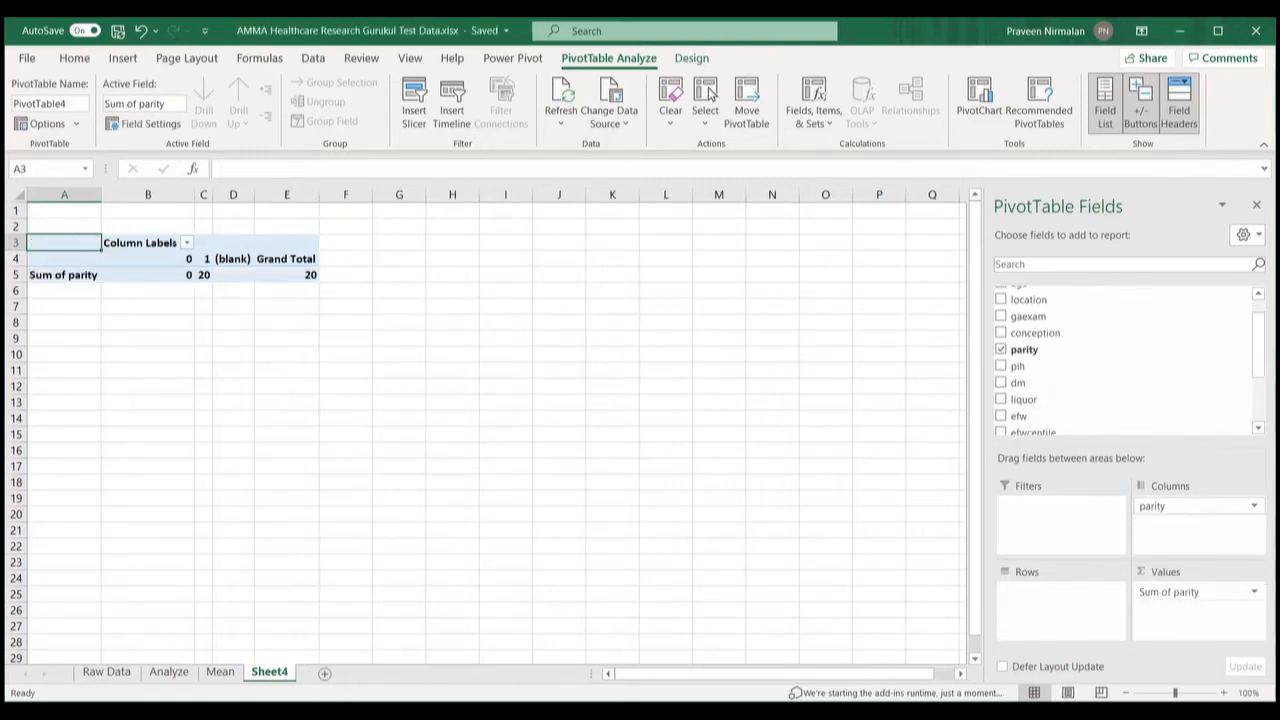
pyautogui.click(1254, 592)
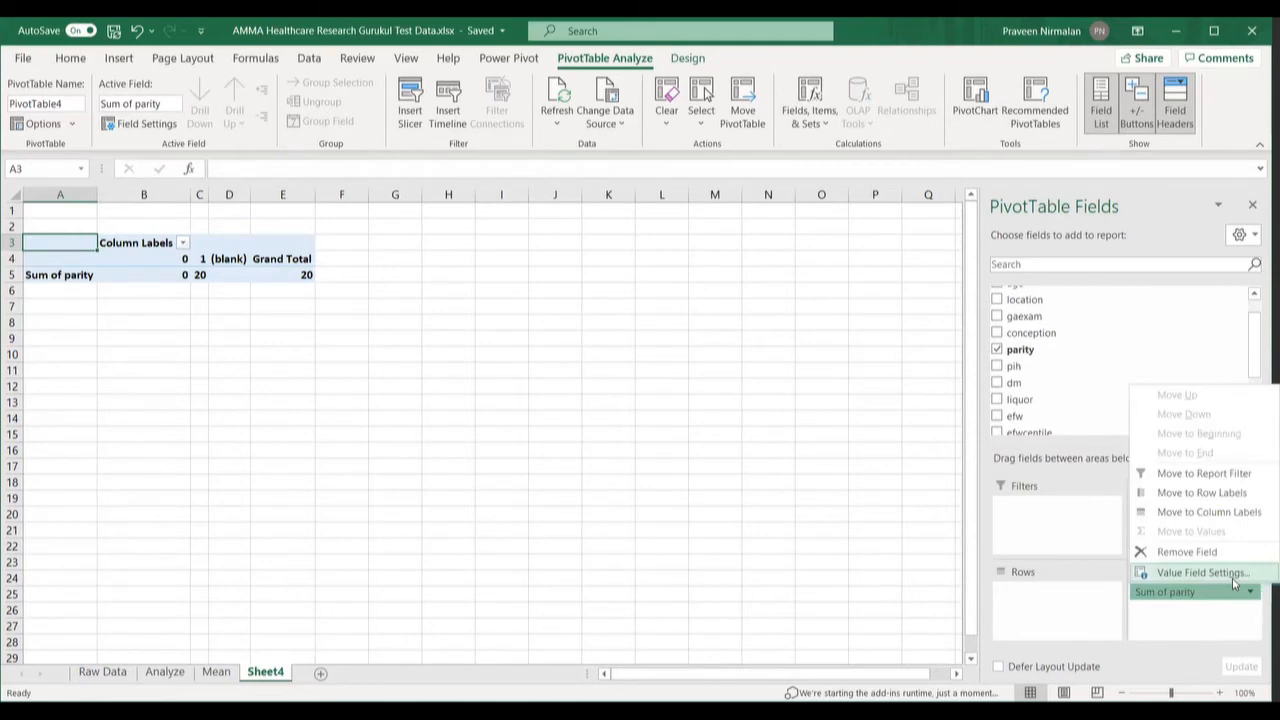
pyautogui.click(1235, 584)
pyautogui.click(862, 505)
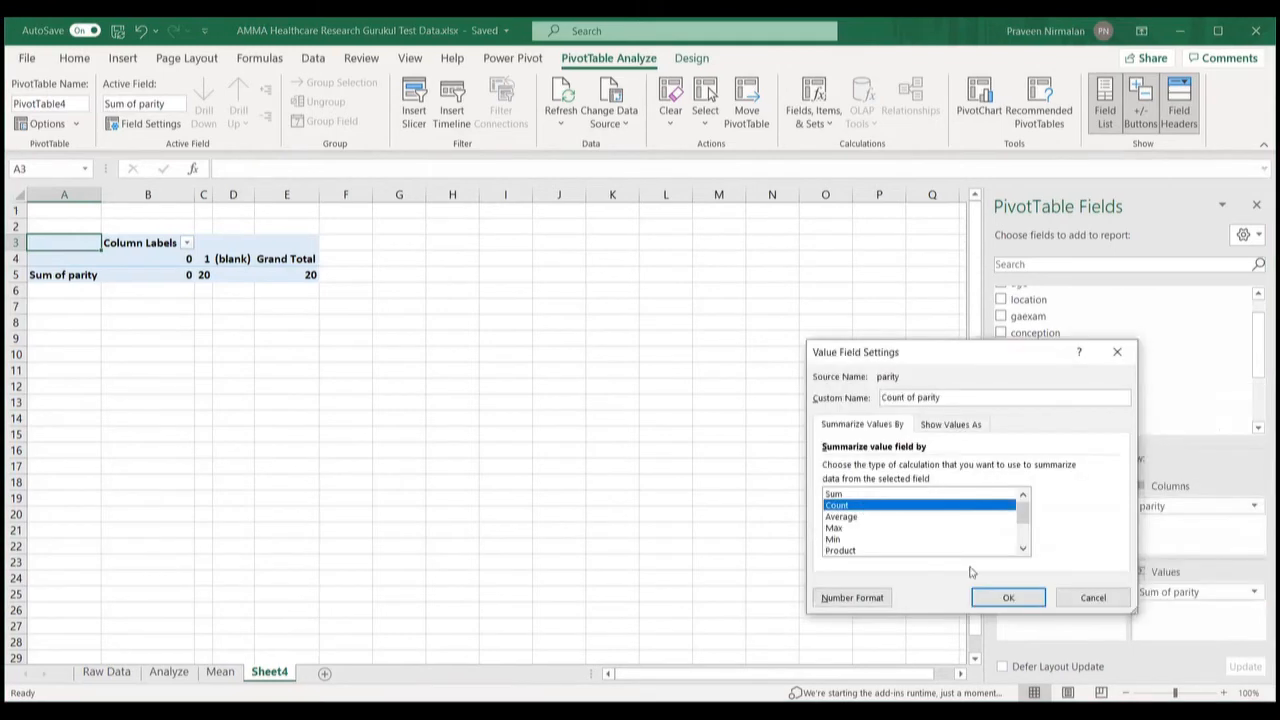
pyautogui.click(1008, 598)
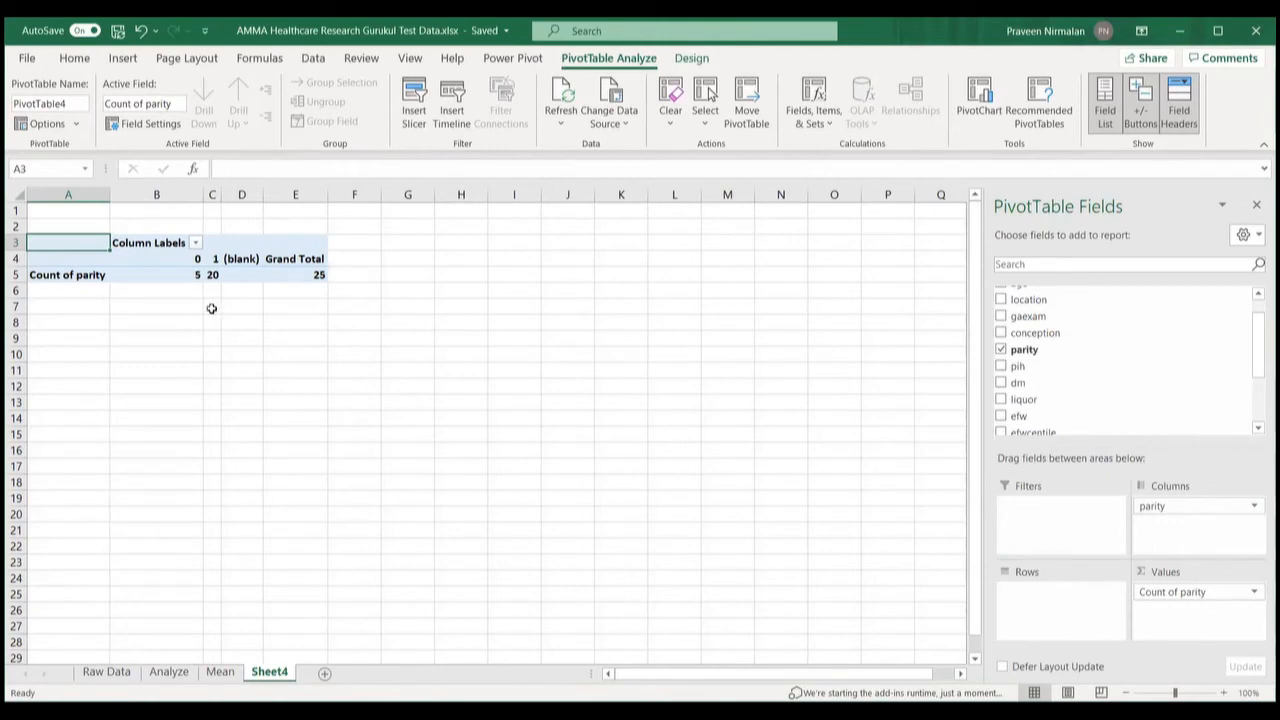
pyautogui.click(167, 259)
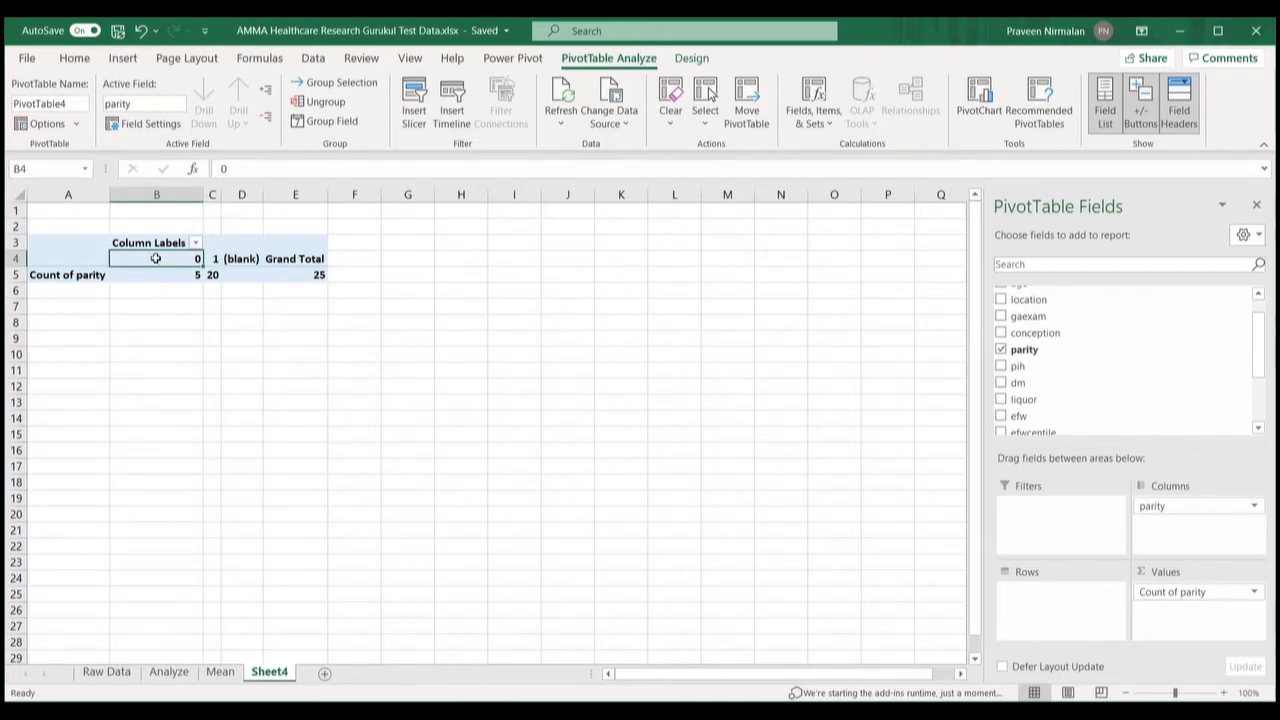
# Step: Relabel the parity column headings 0 and 1 as Nulli and Multi, and autofit column C
pyautogui.write('Null')
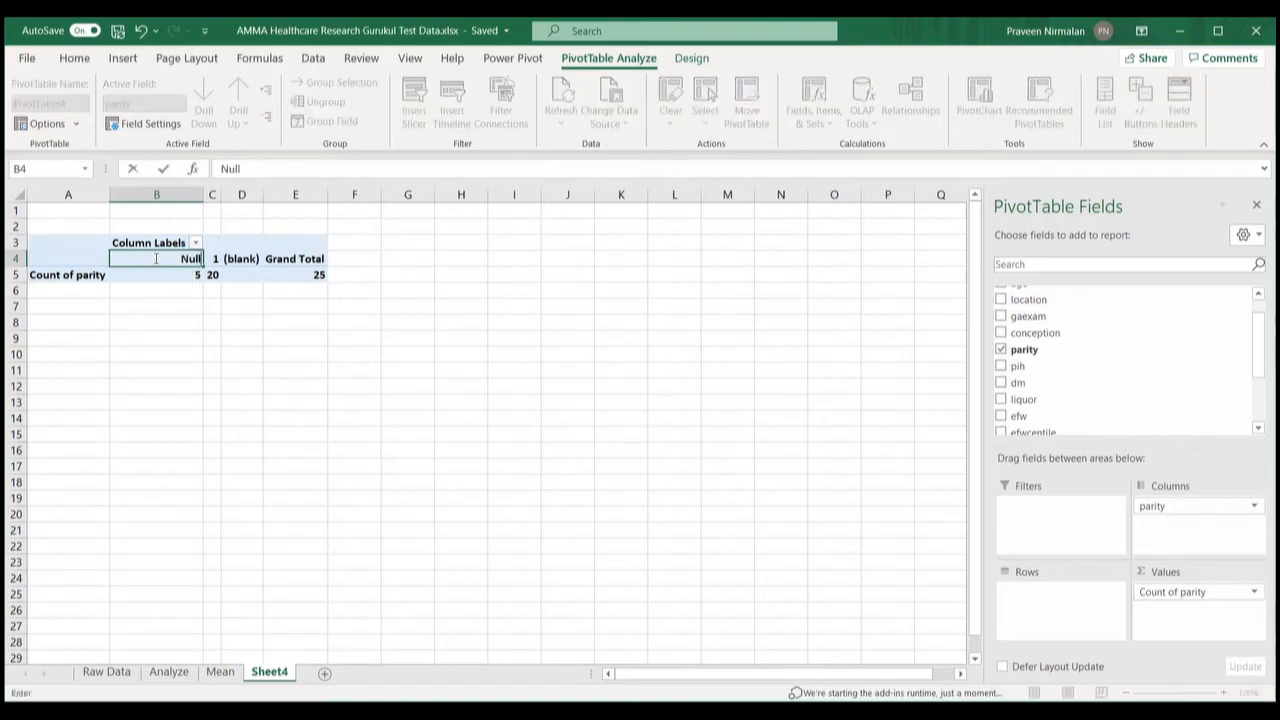
pyautogui.write('i')
pyautogui.click(213, 258)
pyautogui.write('Multi')
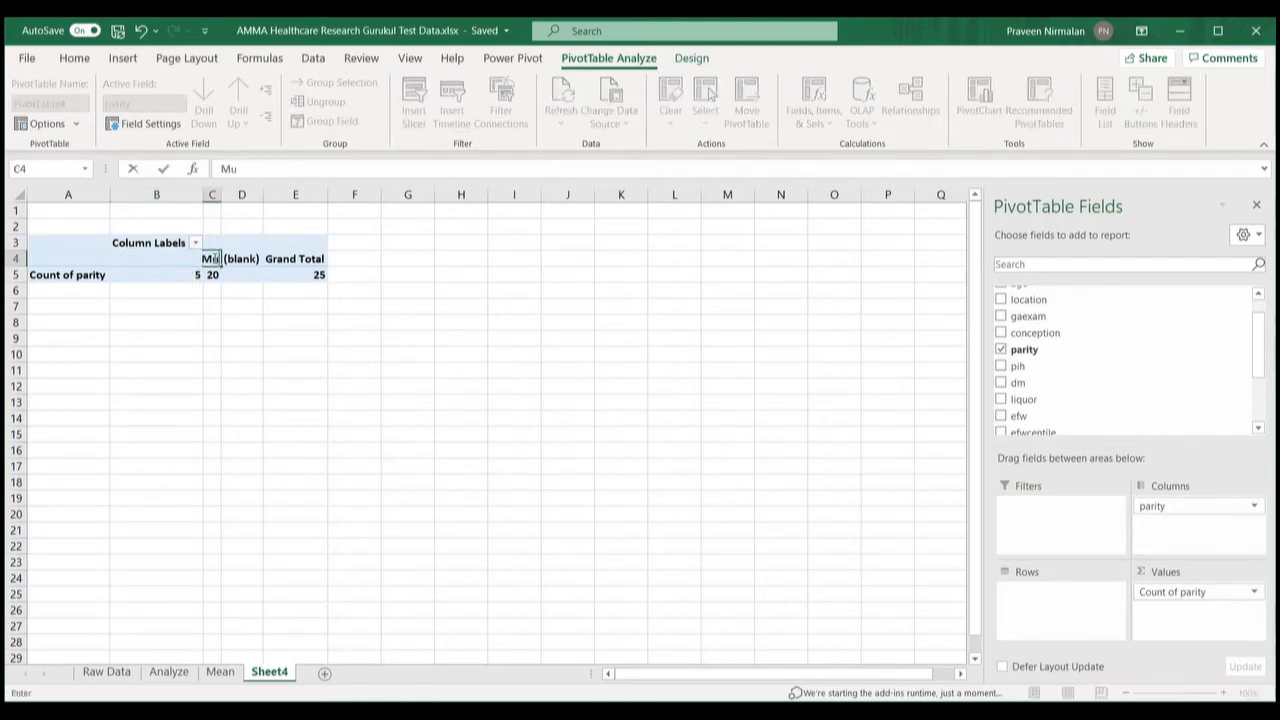
pyautogui.click(326, 336)
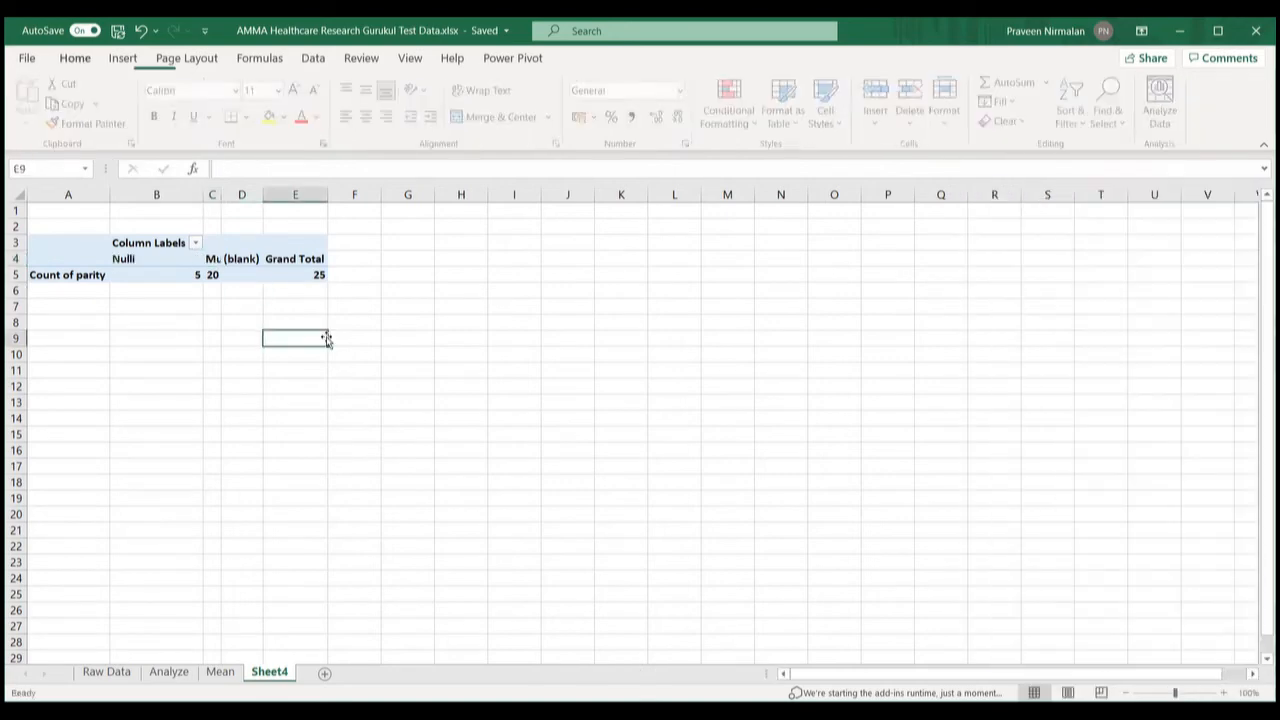
pyautogui.doubleClick(220, 193)
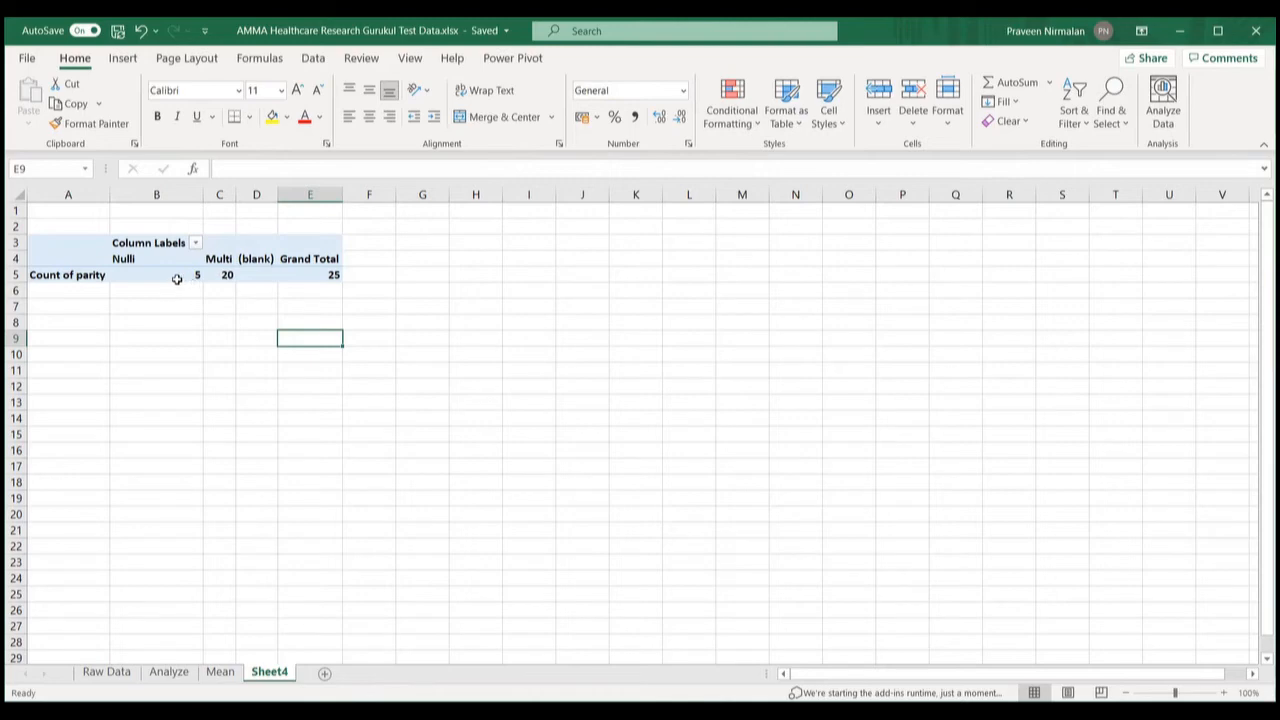
pyautogui.click(299, 276)
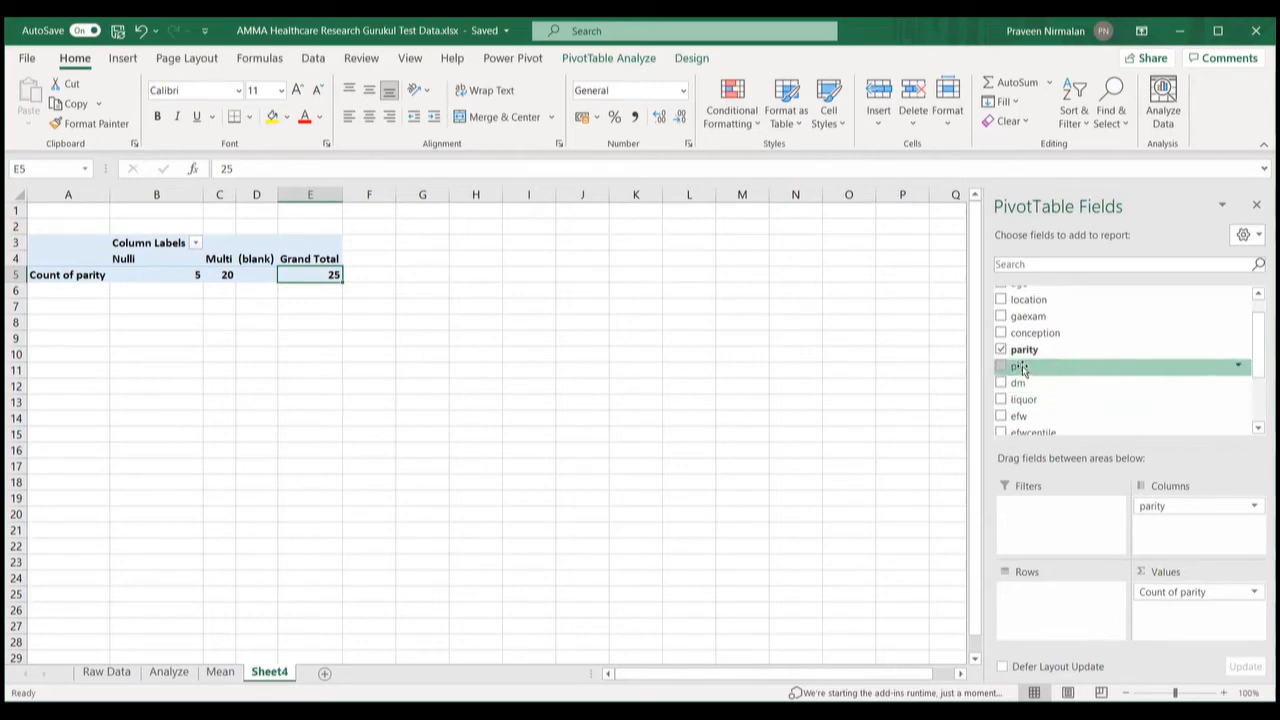
# Step: Add pih as the PivotTable row field with a custom Count subtotal
pyautogui.moveTo(1022, 369); pyautogui.dragTo(1040, 598)
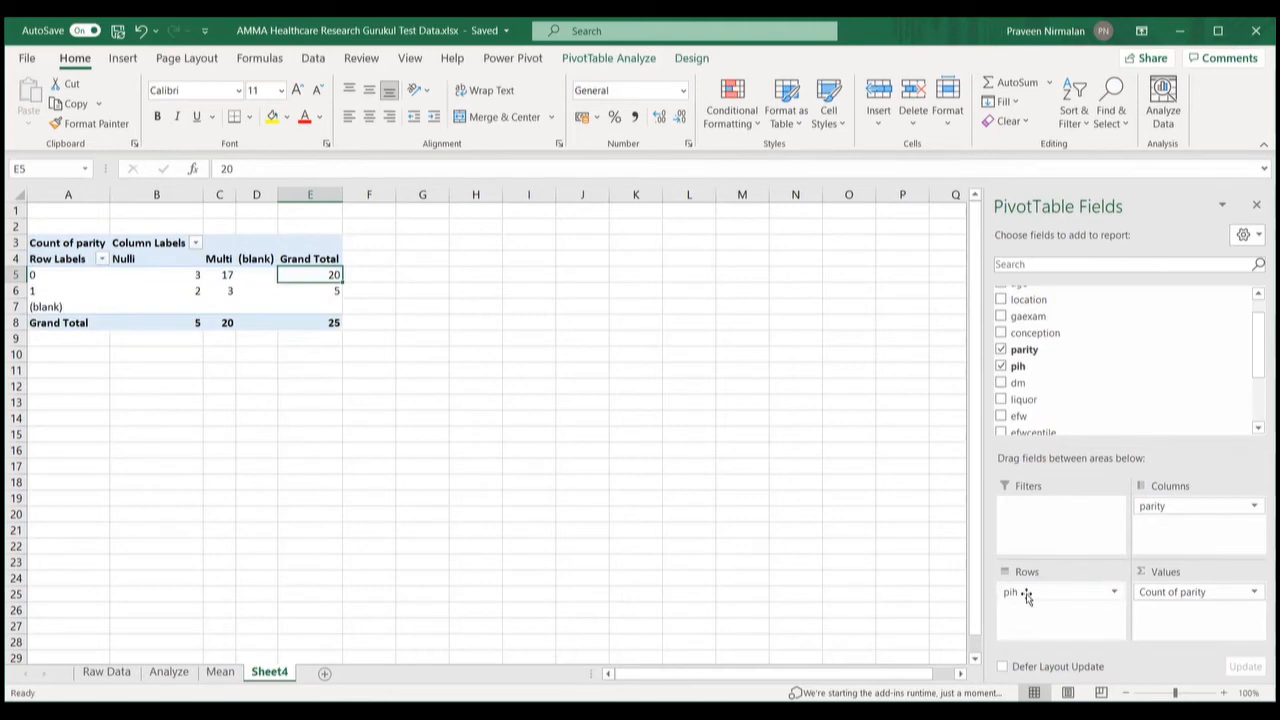
pyautogui.click(1116, 594)
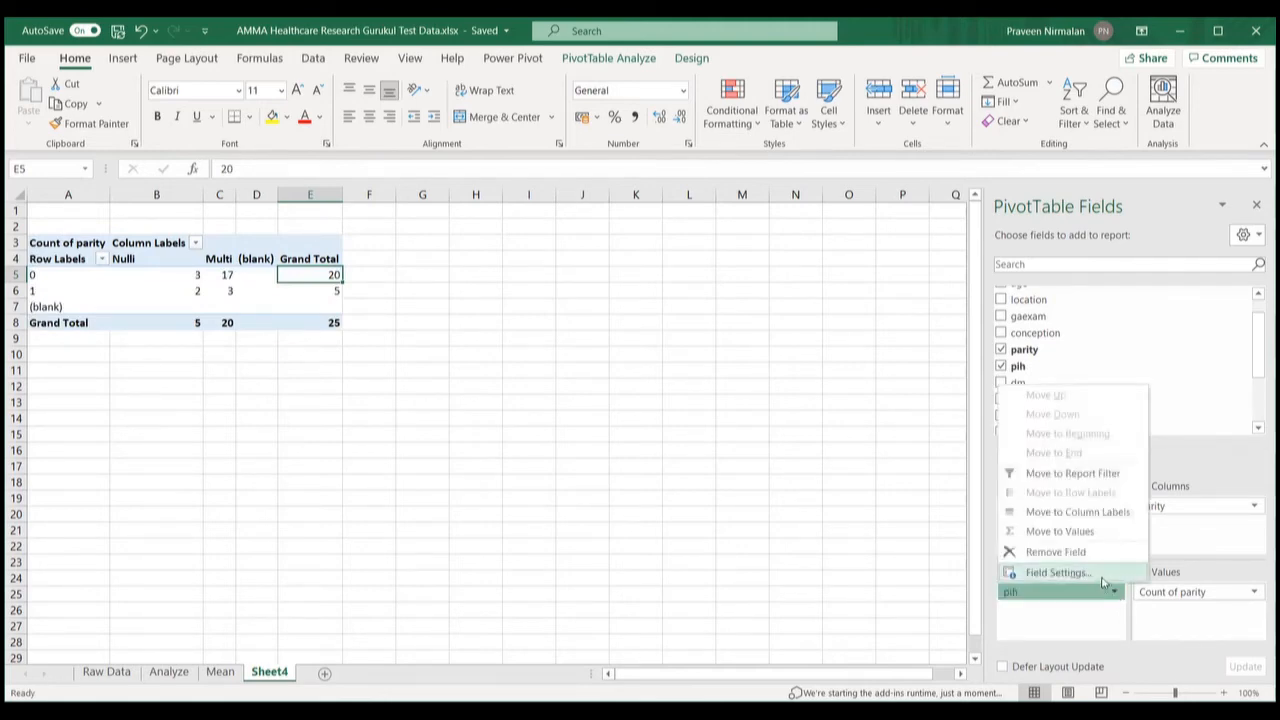
pyautogui.click(1103, 582)
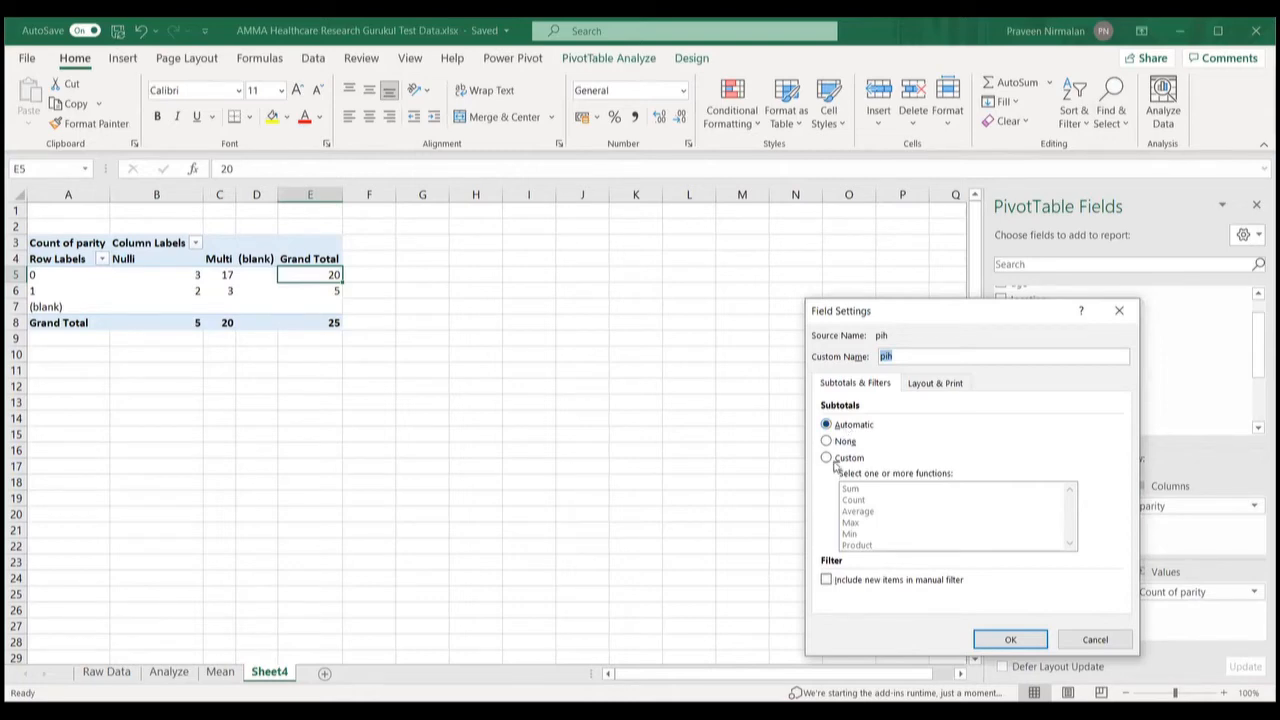
pyautogui.click(838, 460)
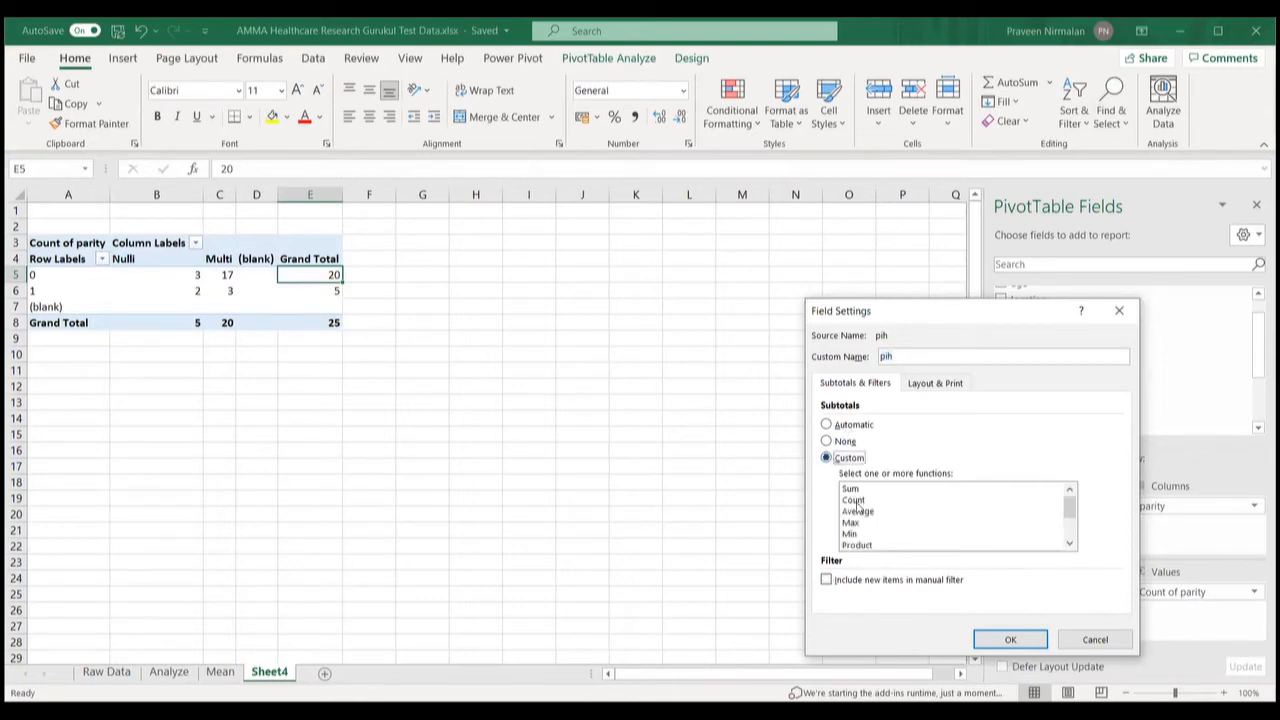
pyautogui.click(856, 500)
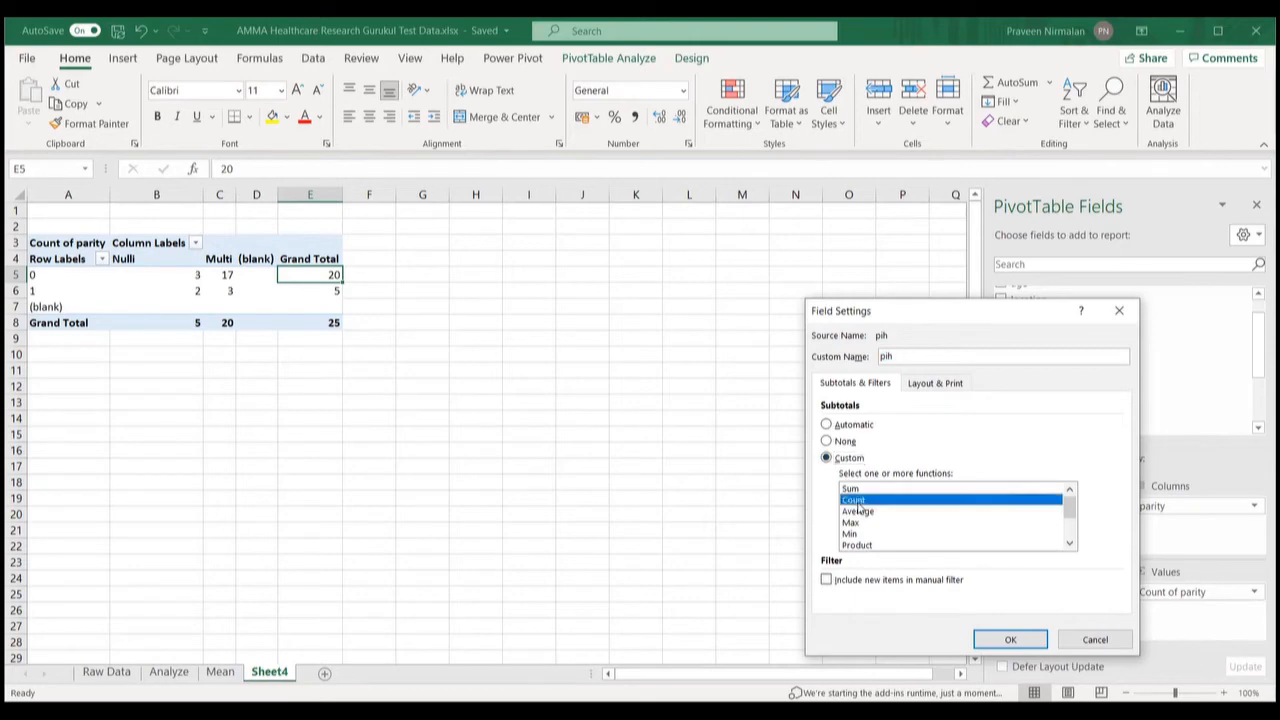
pyautogui.click(1005, 639)
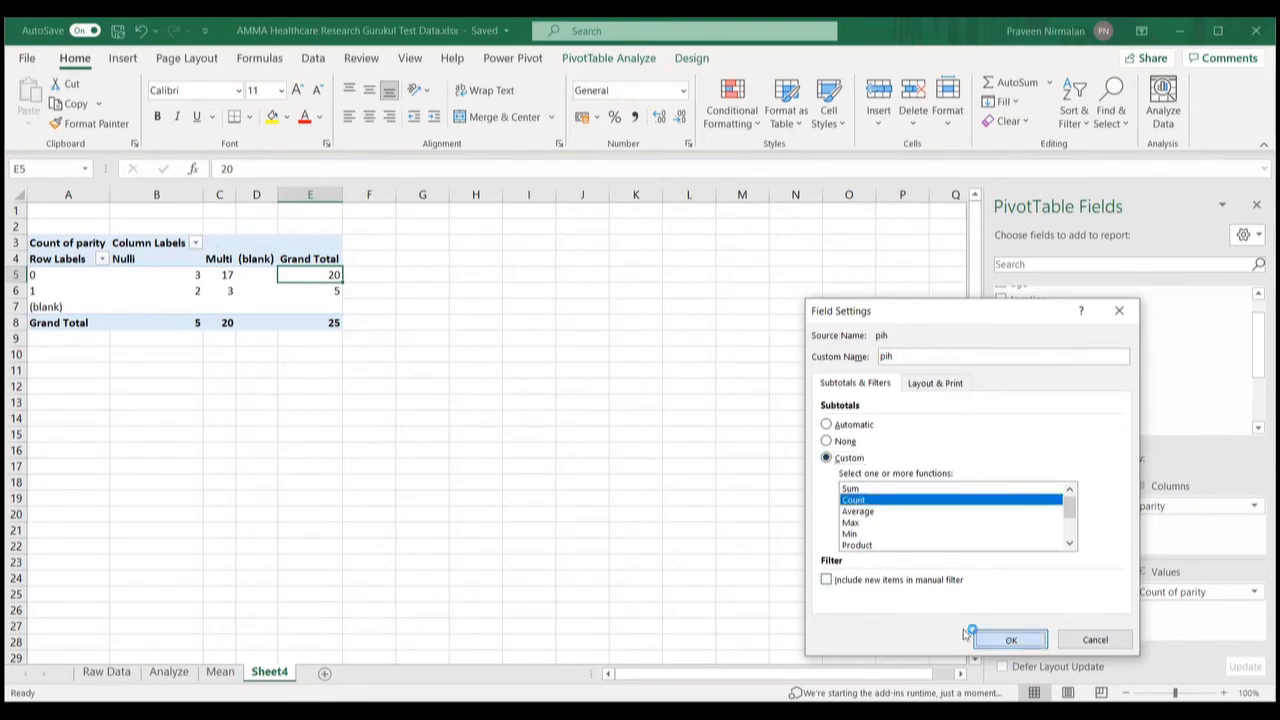
pyautogui.click(35, 274)
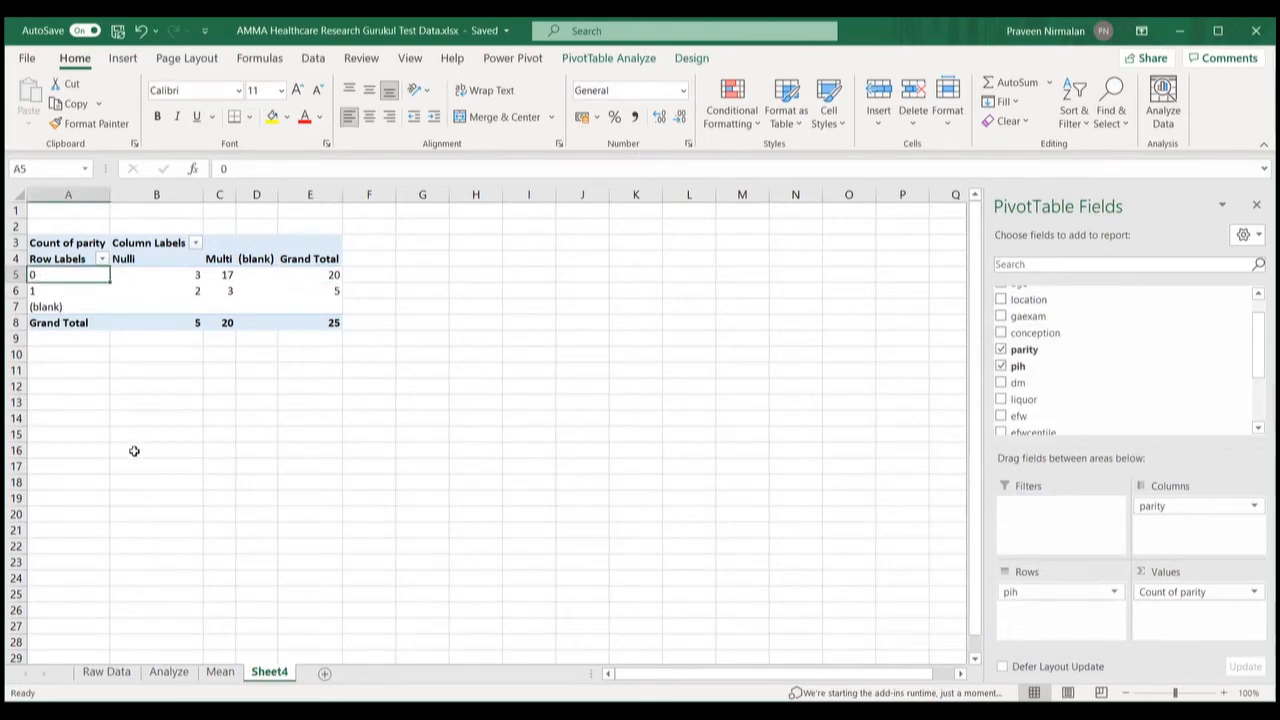
# Step: Rename the pih row labels 0 and 1 to No and Yes
pyautogui.write('No')
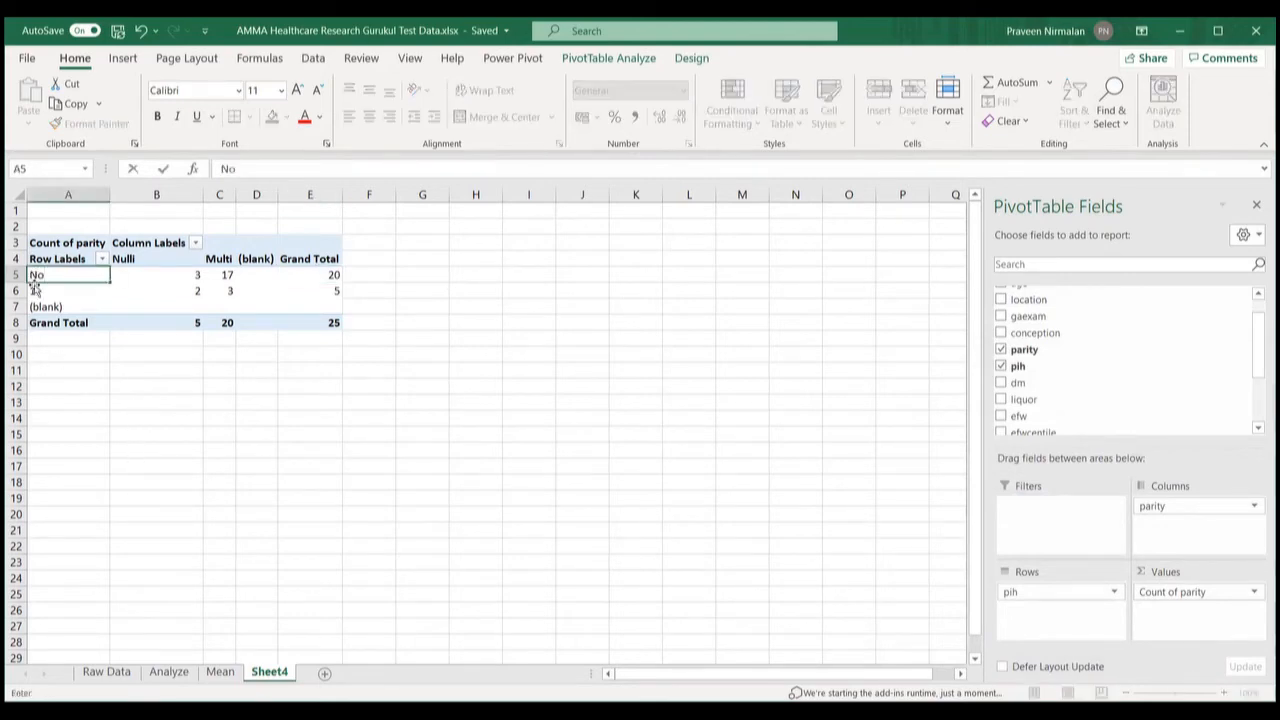
pyautogui.click(40, 290)
pyautogui.write('Yes')
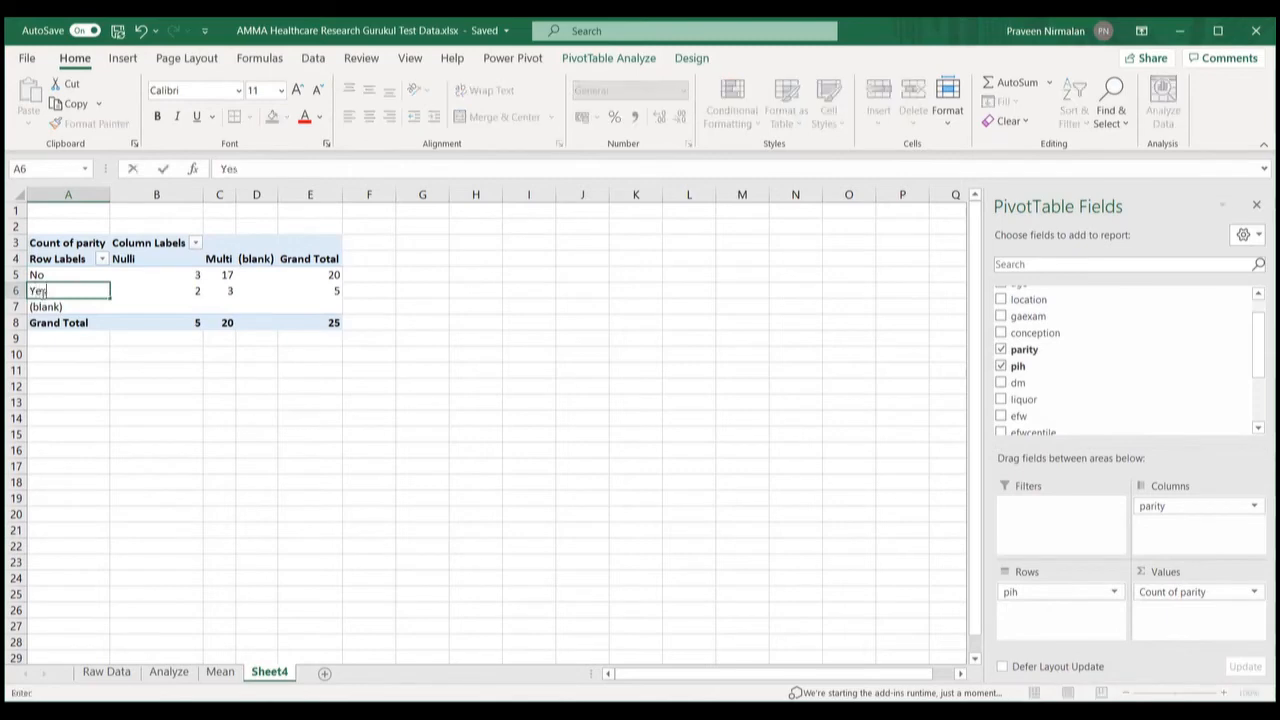
pyautogui.click(185, 351)
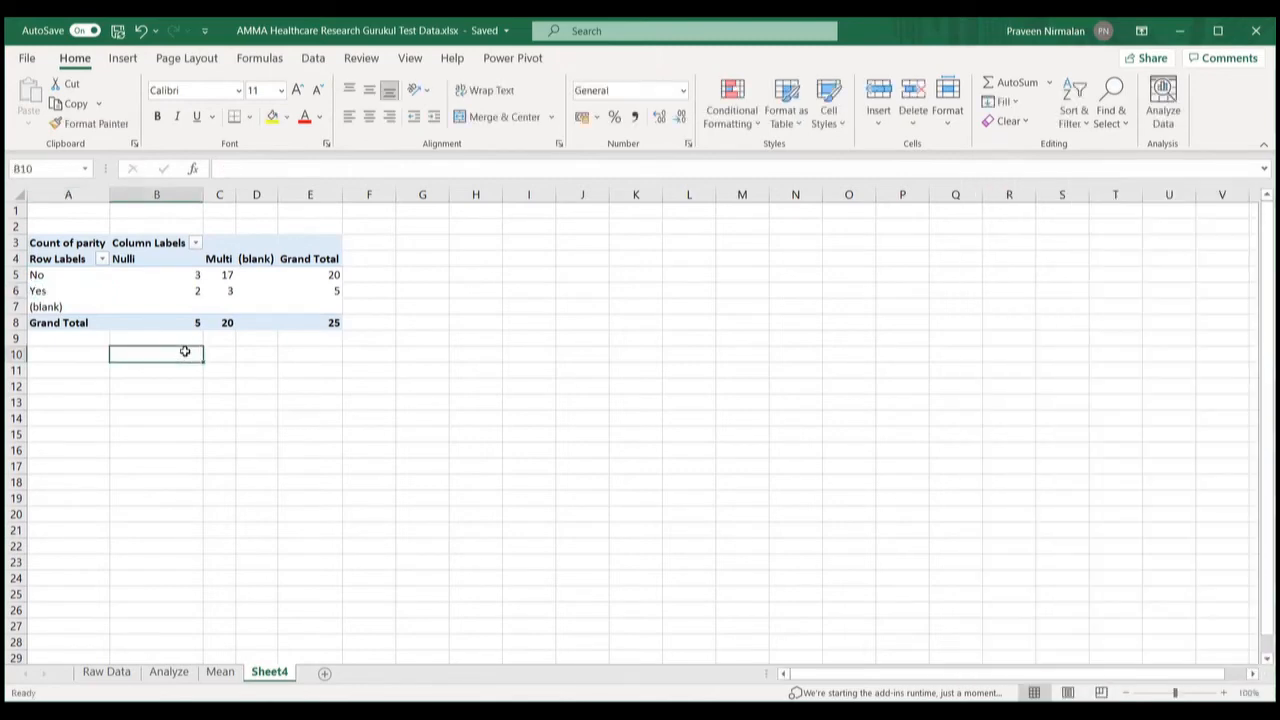
# Step: Rename the Row Labels heading cell to PIH
pyautogui.click(49, 259)
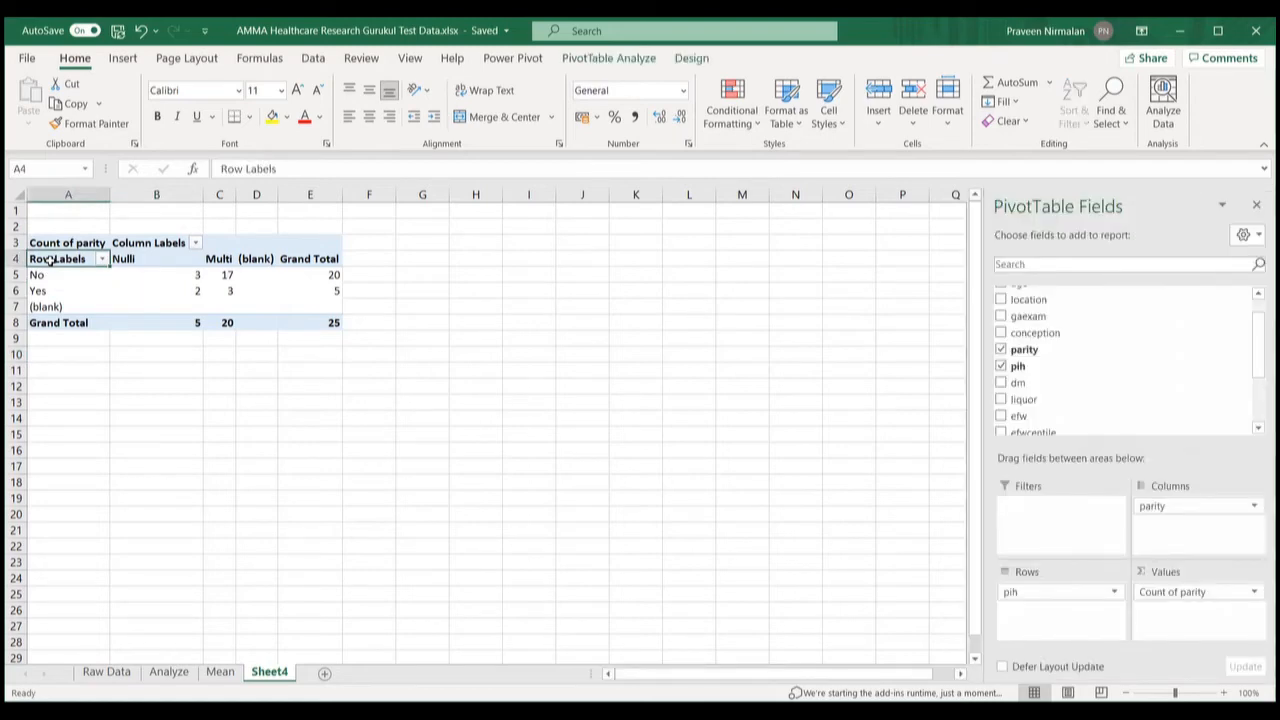
pyautogui.rightClick(49, 259)
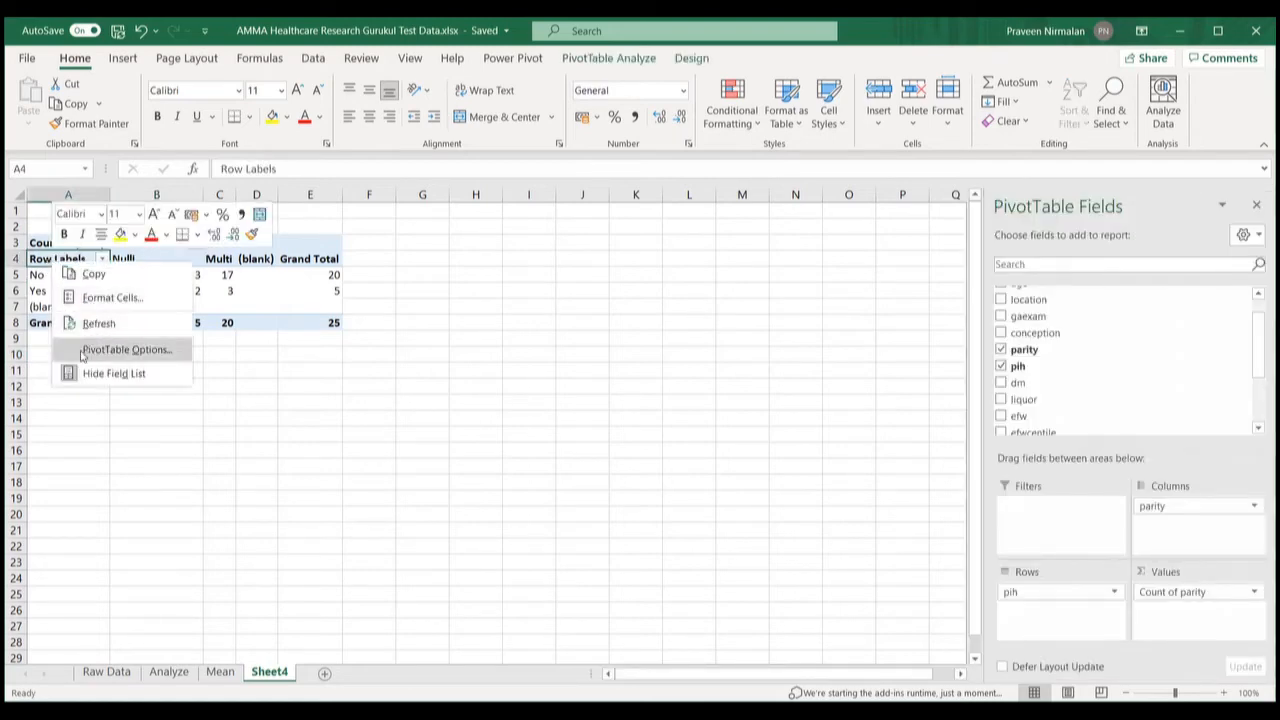
pyautogui.click(38, 259)
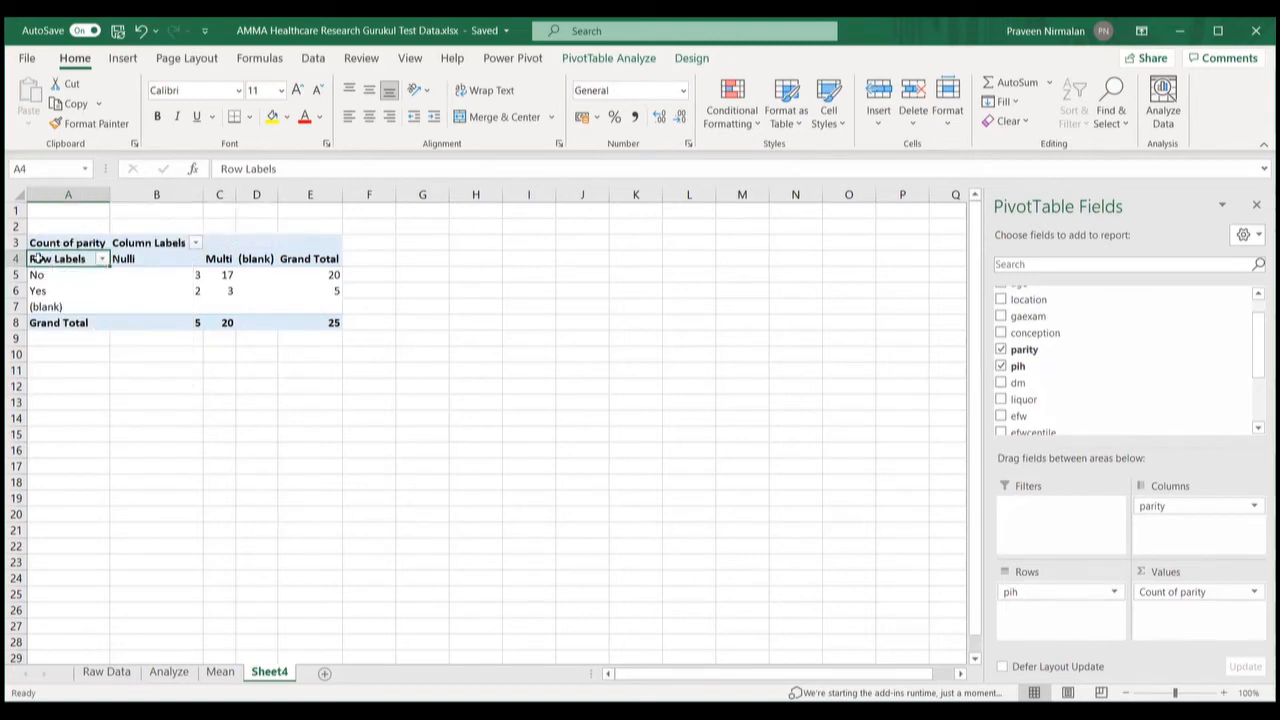
pyautogui.write('PI')
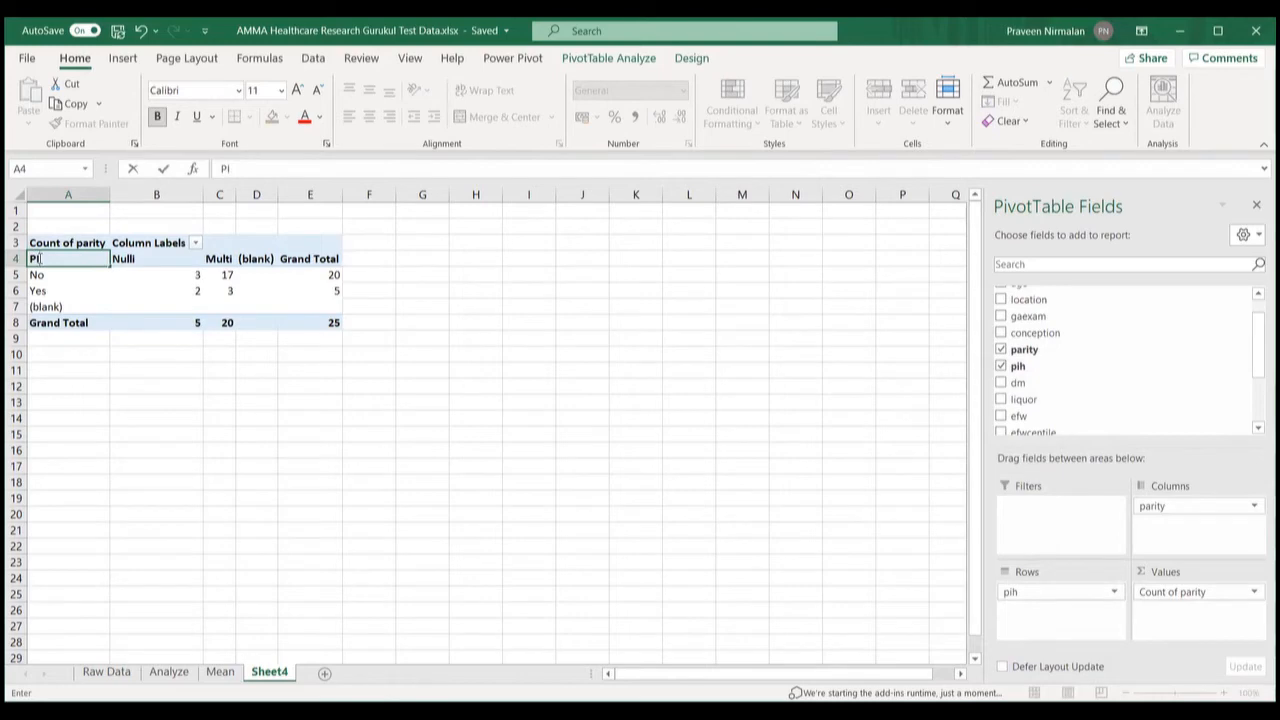
pyautogui.write('H')
pyautogui.click(386, 440)
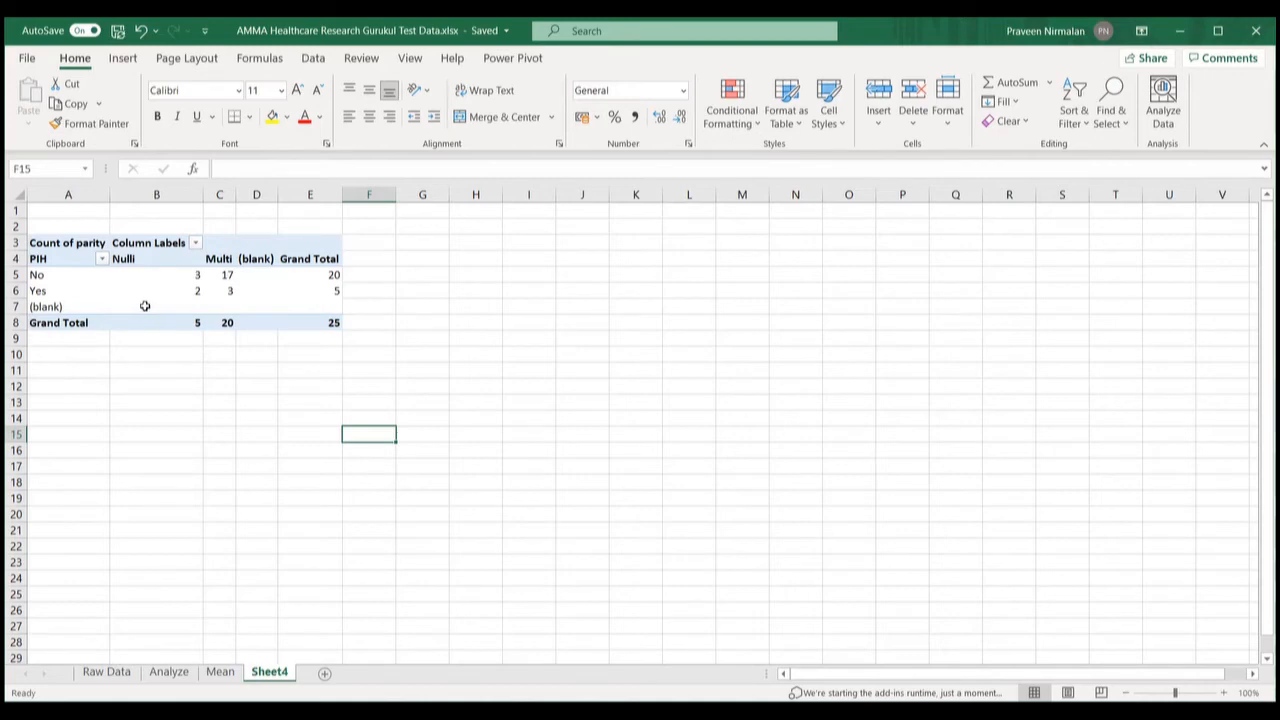
pyautogui.moveTo(145, 306)
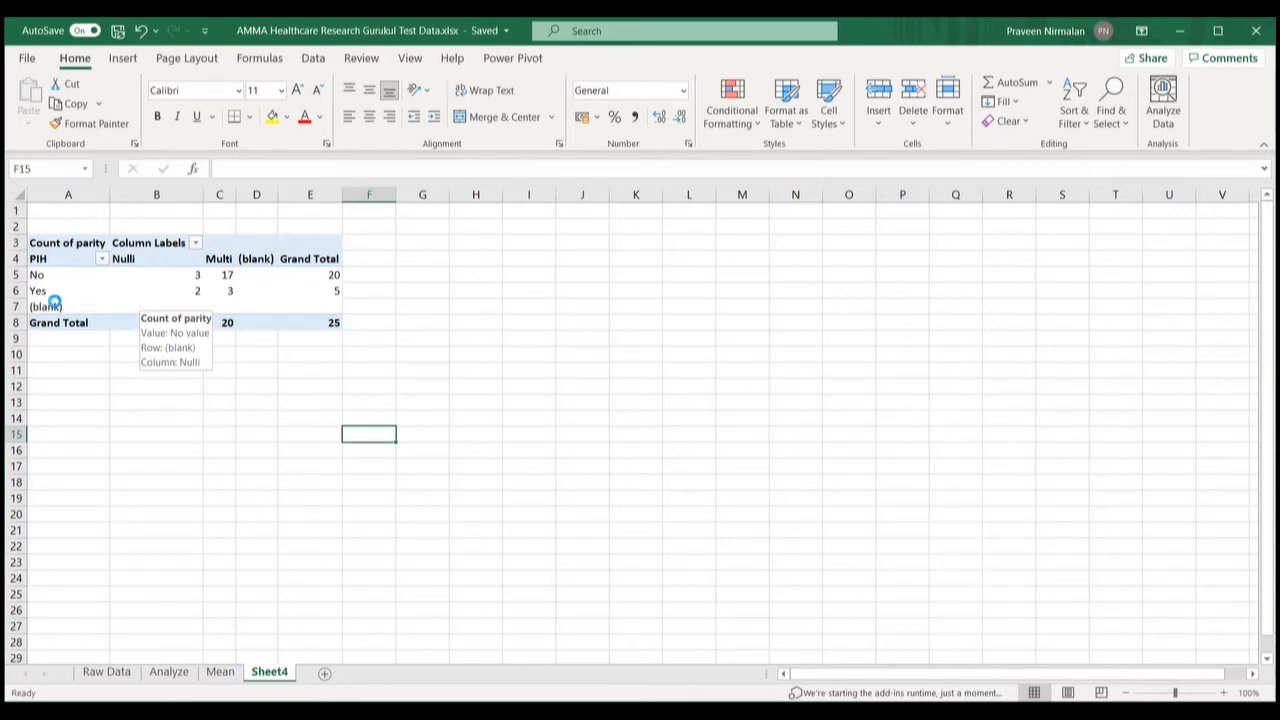
# Step: Filter out (blank) from both the PIH rows and the parity columns
pyautogui.click(101, 259)
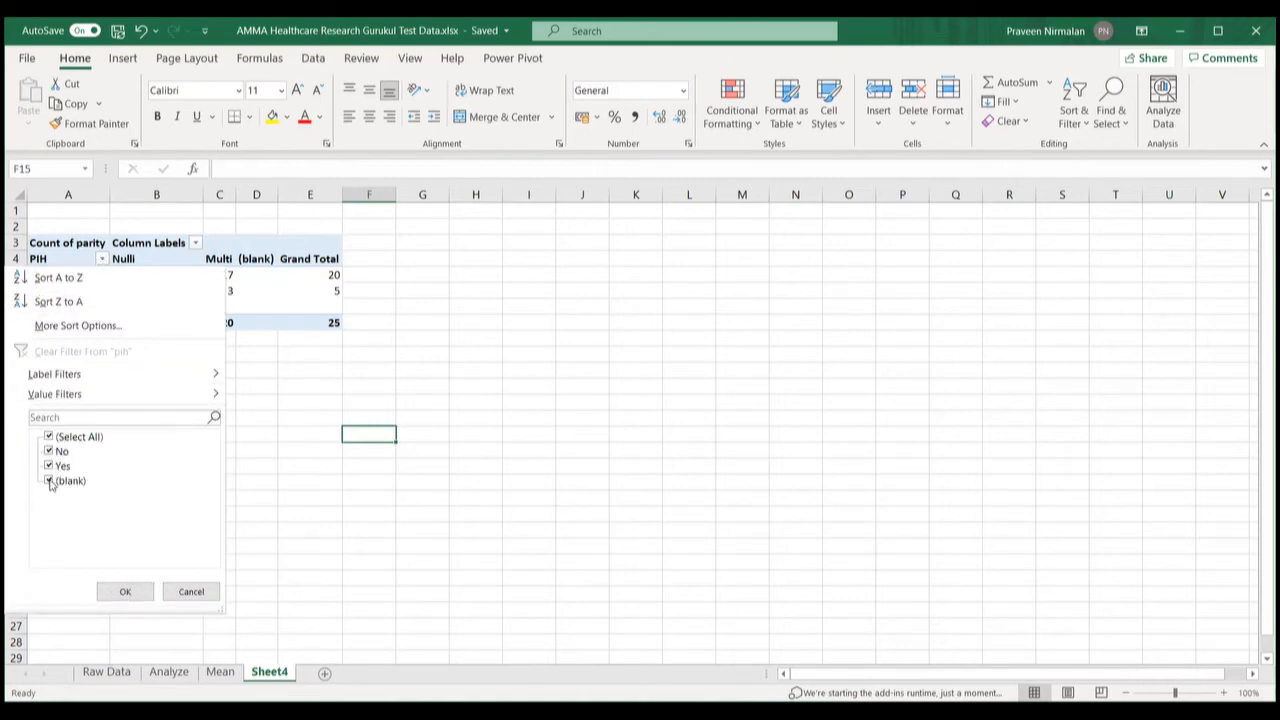
pyautogui.click(49, 481)
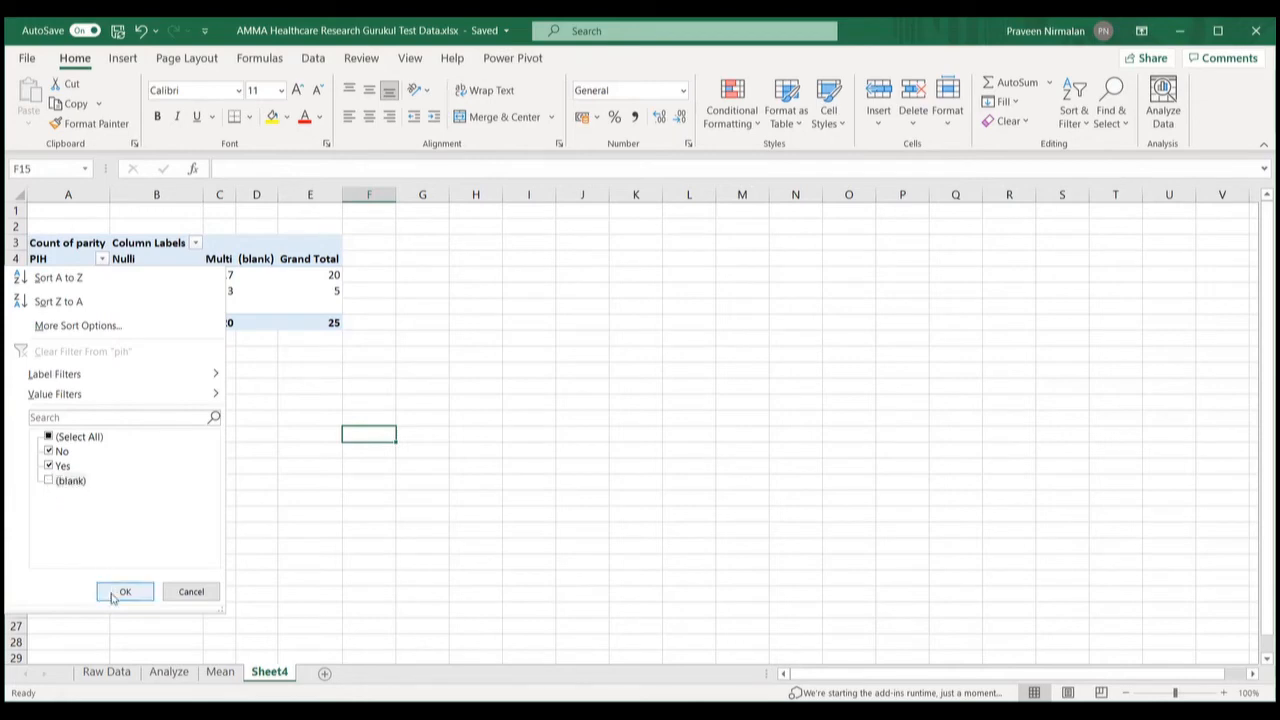
pyautogui.press('Return')
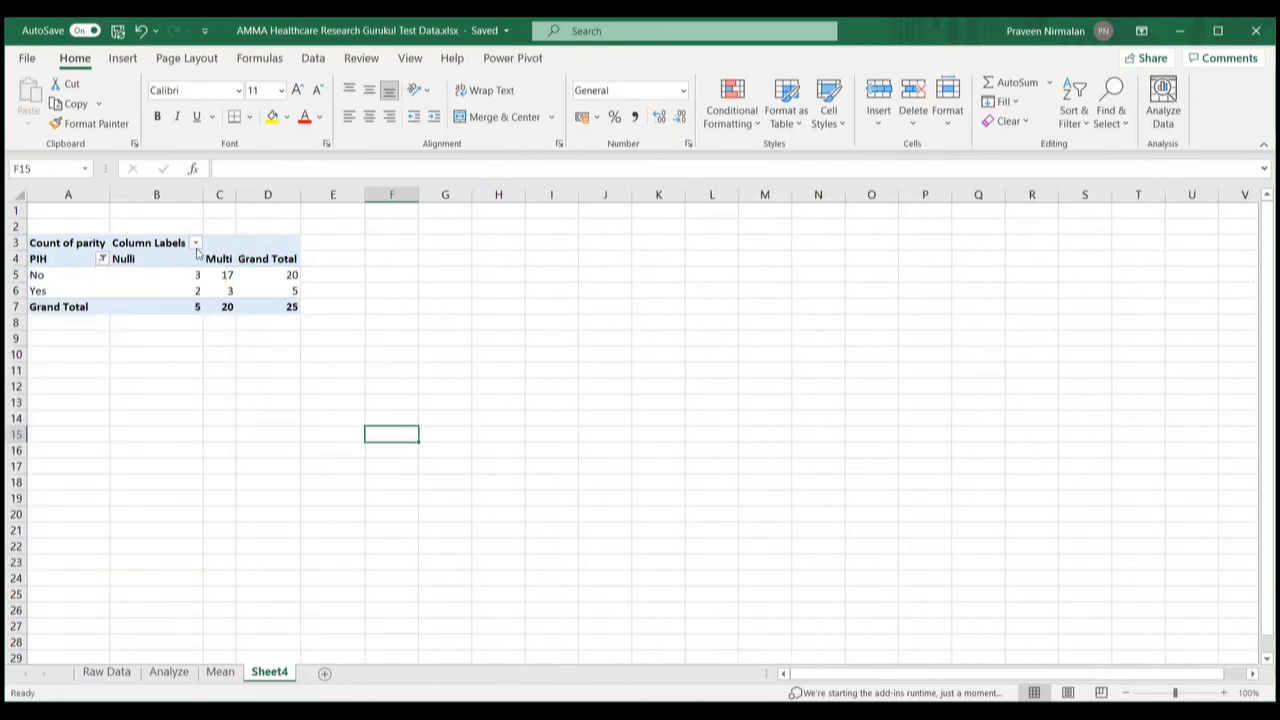
pyautogui.click(197, 244)
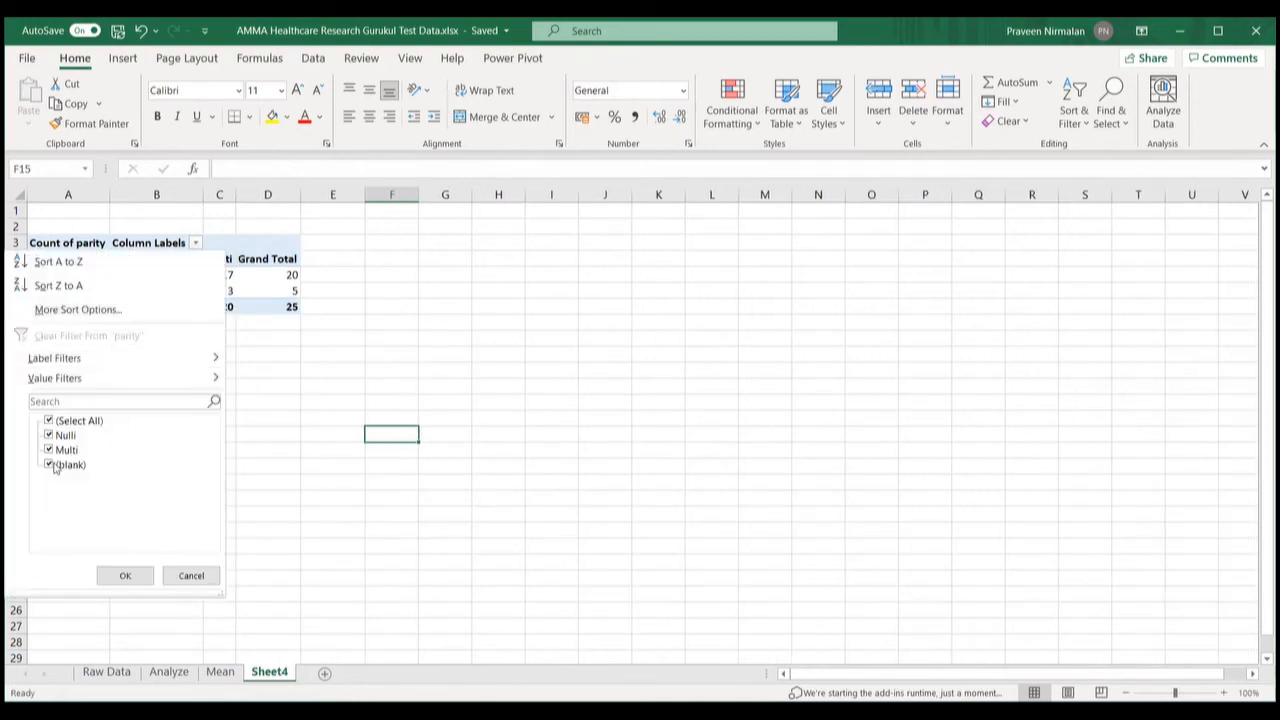
pyautogui.click(49, 465)
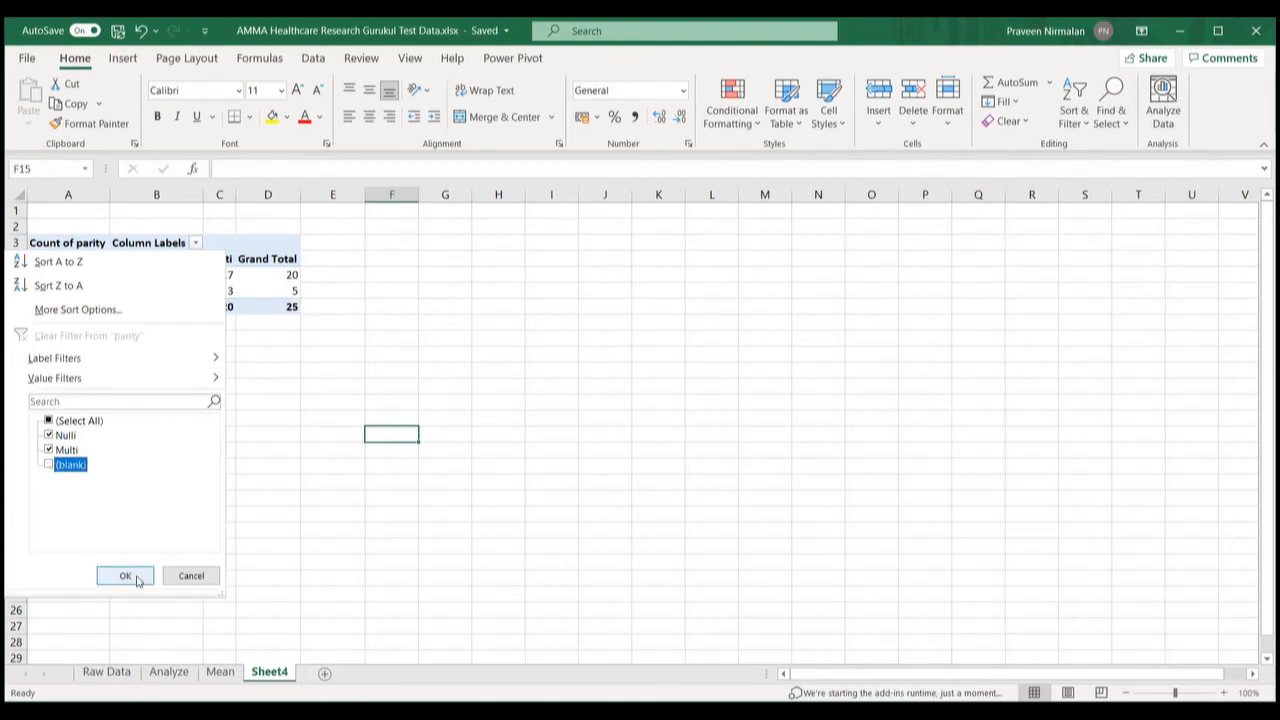
pyautogui.press('Return')
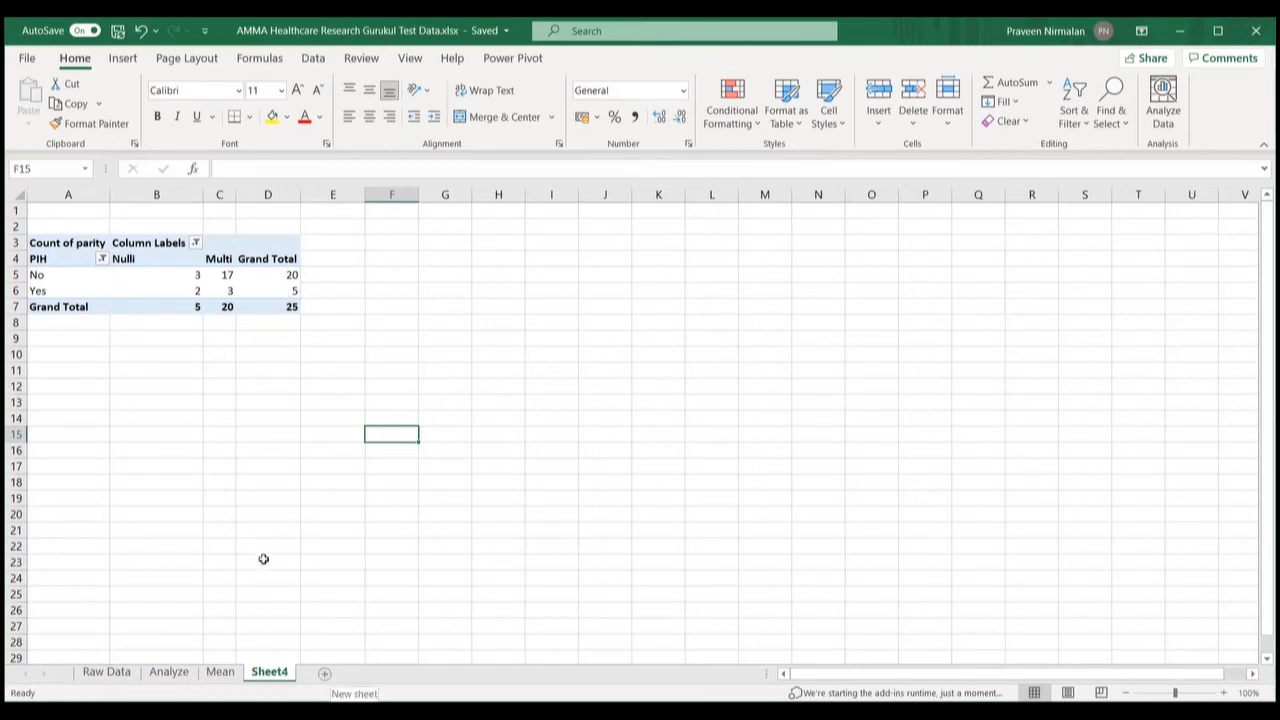
# Step: Try doppler in place of pih as the row field, then remove doppler again
pyautogui.click(274, 275)
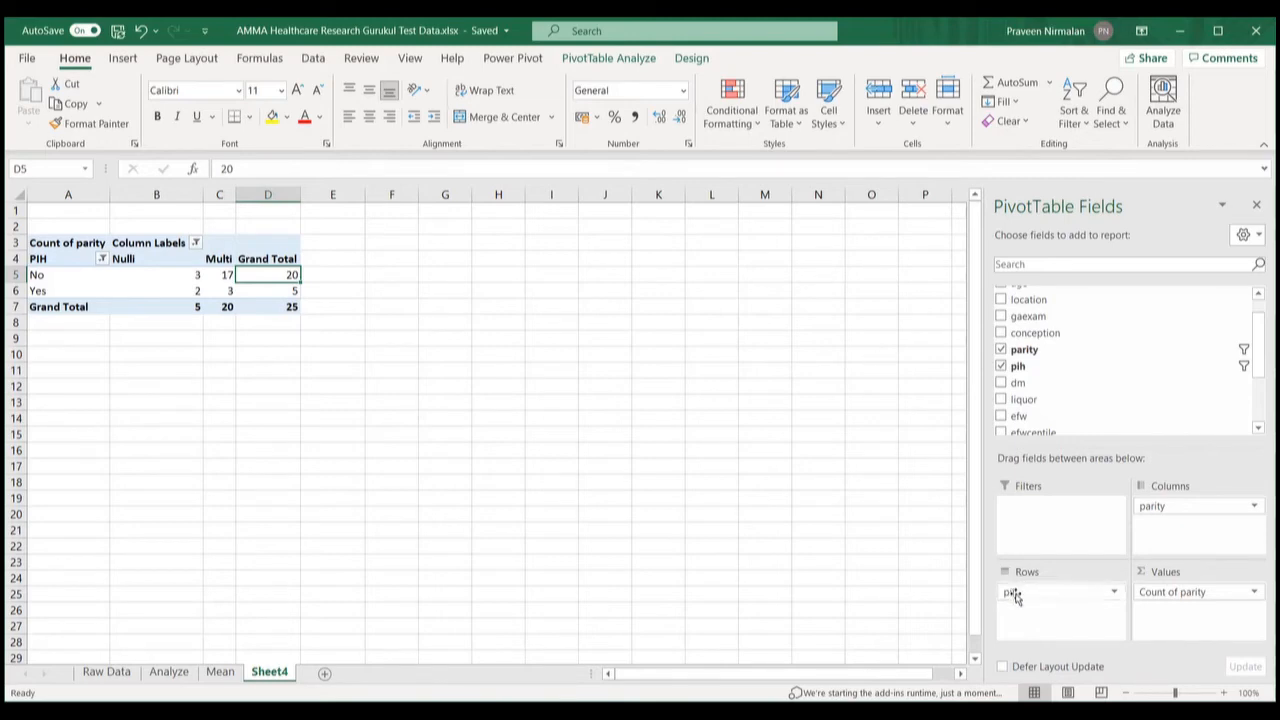
pyautogui.moveTo(1015, 592); pyautogui.dragTo(1025, 330)
pyautogui.moveTo(1040, 414); pyautogui.dragTo(1035, 594)
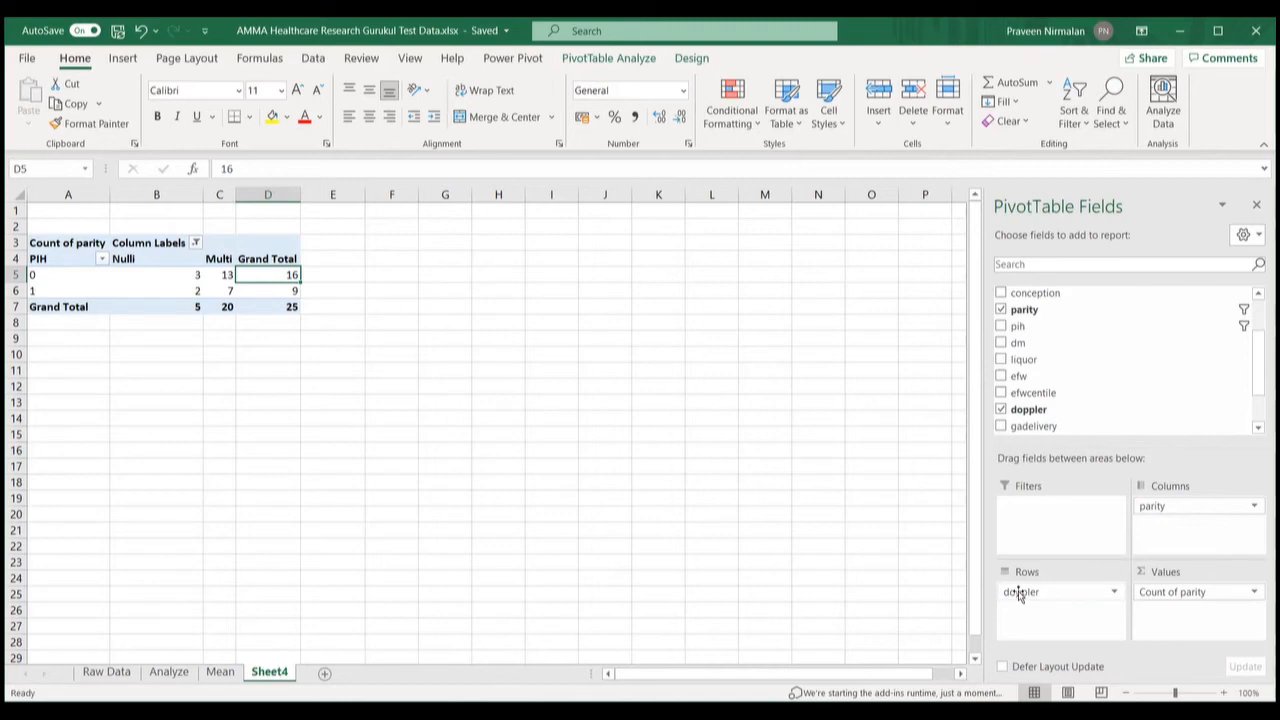
pyautogui.moveTo(1019, 593)
pyautogui.mouseDown()
pyautogui.moveTo(1040, 338)
pyautogui.moveTo(1036, 606)
pyautogui.mouseUp()
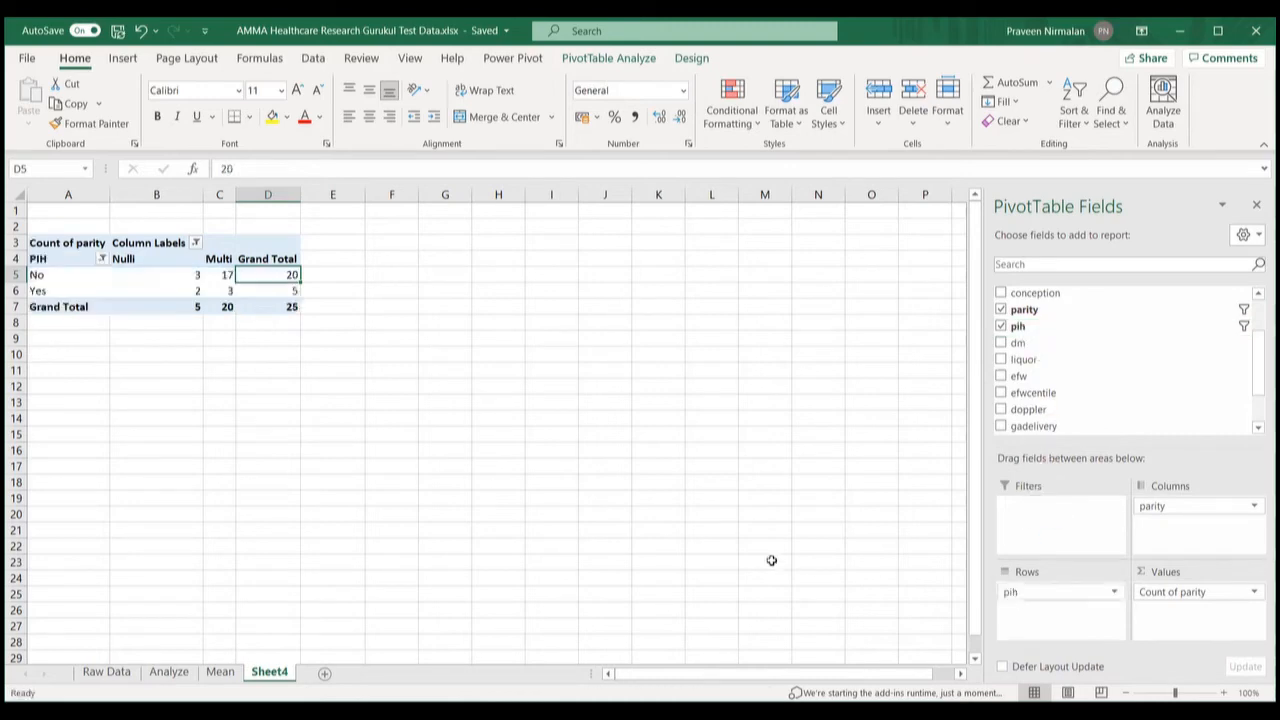
# Step: Reselect the pivot table and bring up the PivotTable Analyze tools
pyautogui.click(480, 432)
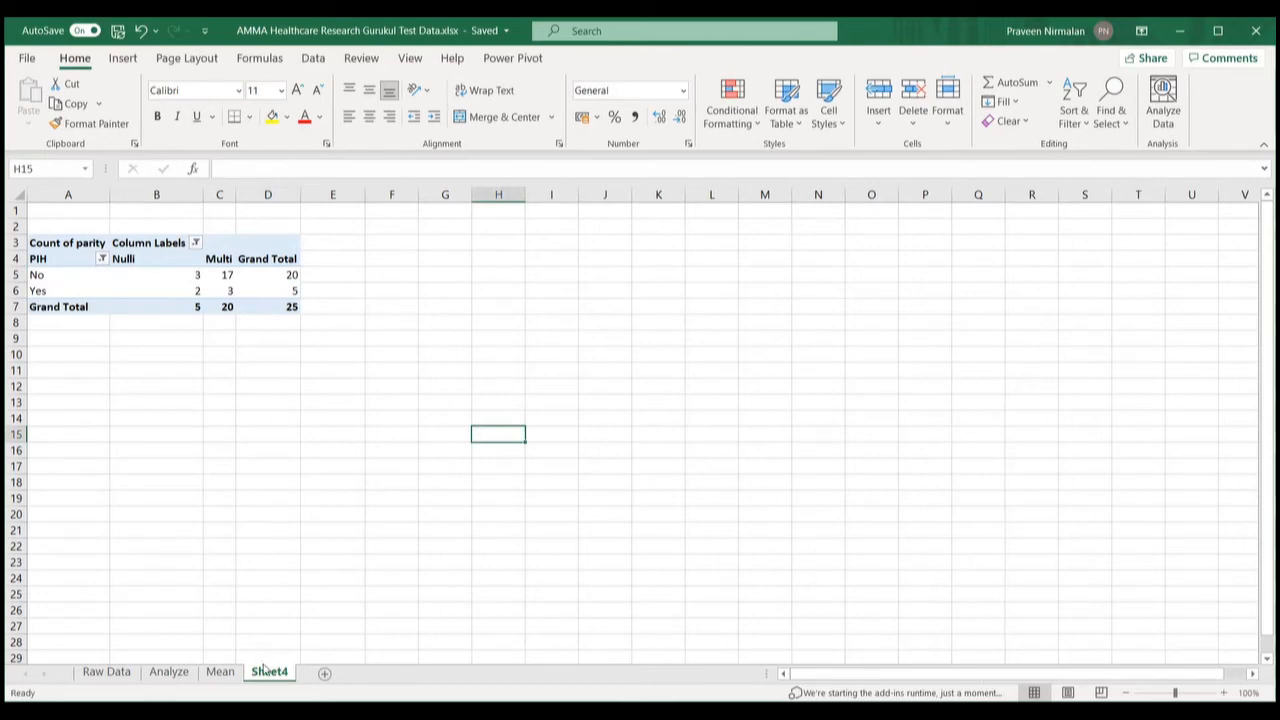
pyautogui.click(250, 392)
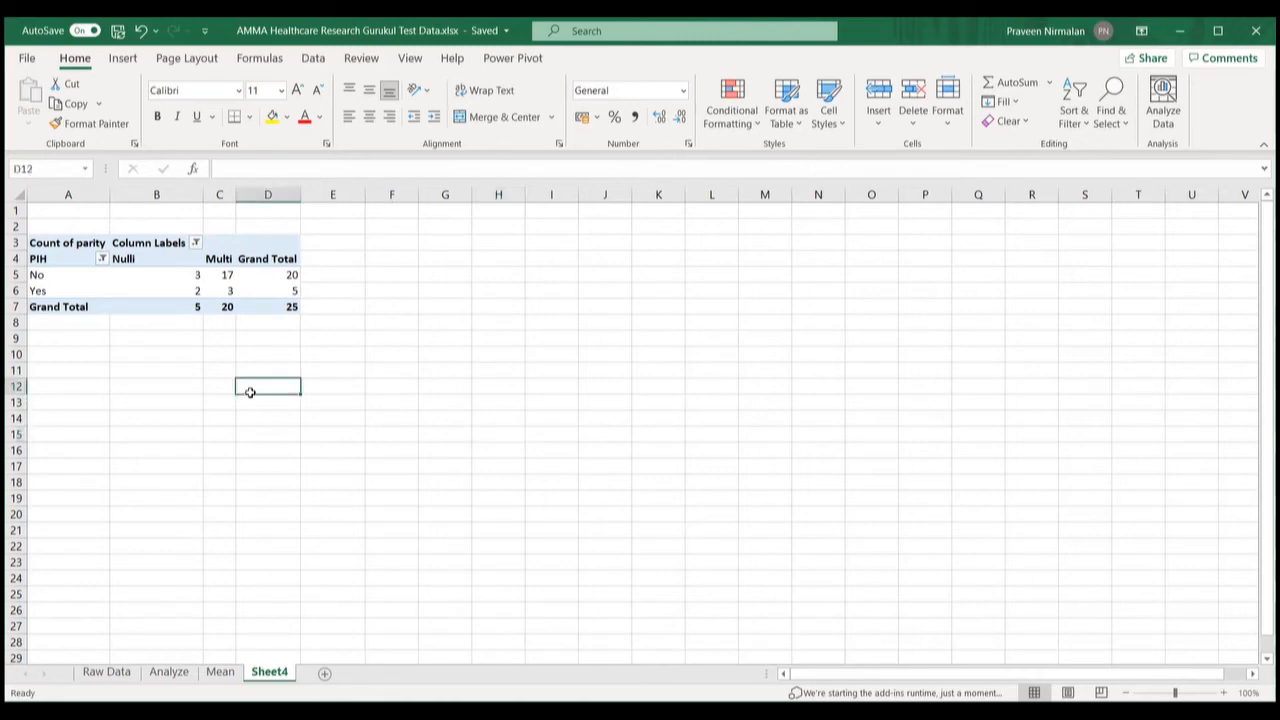
pyautogui.click(251, 274)
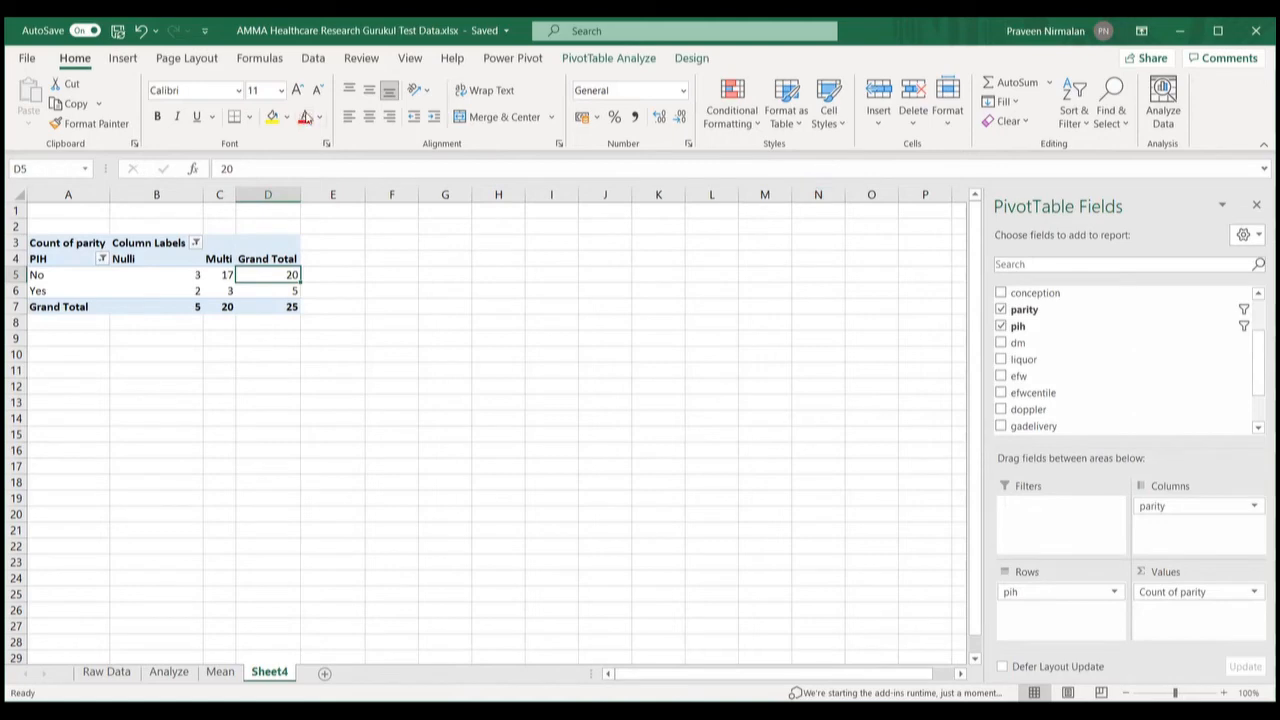
pyautogui.click(436, 293)
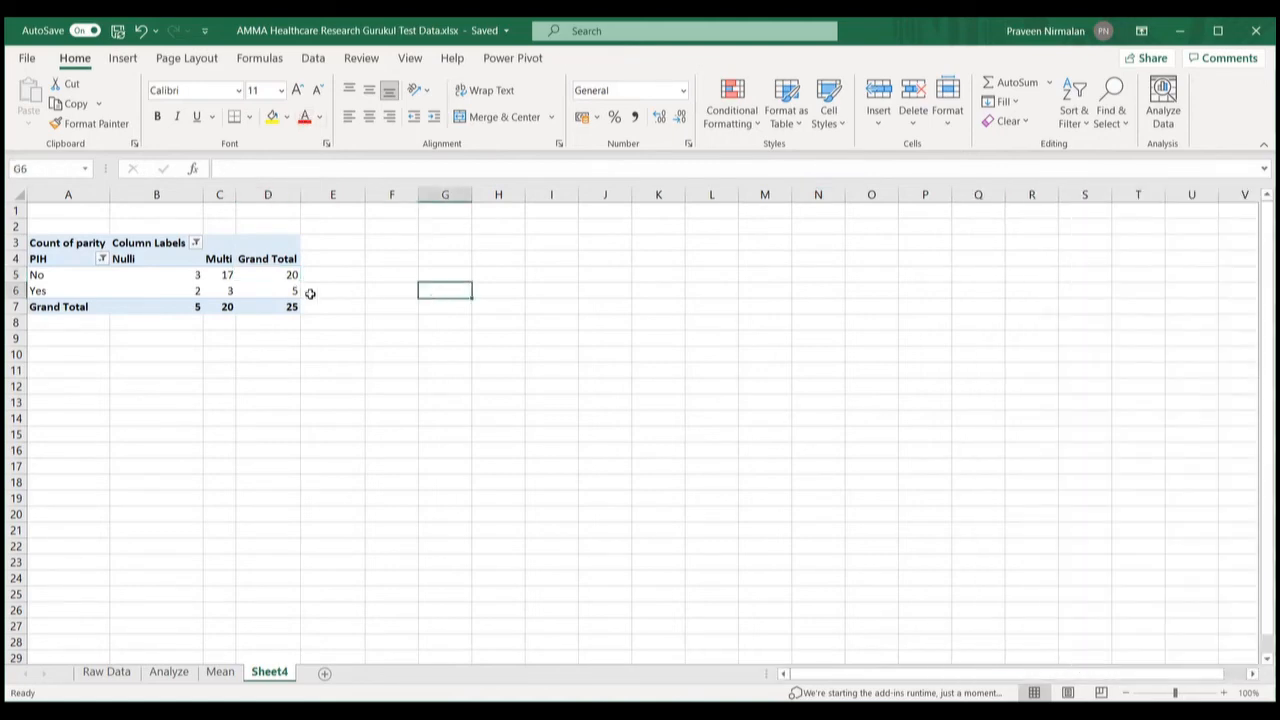
pyautogui.click(286, 274)
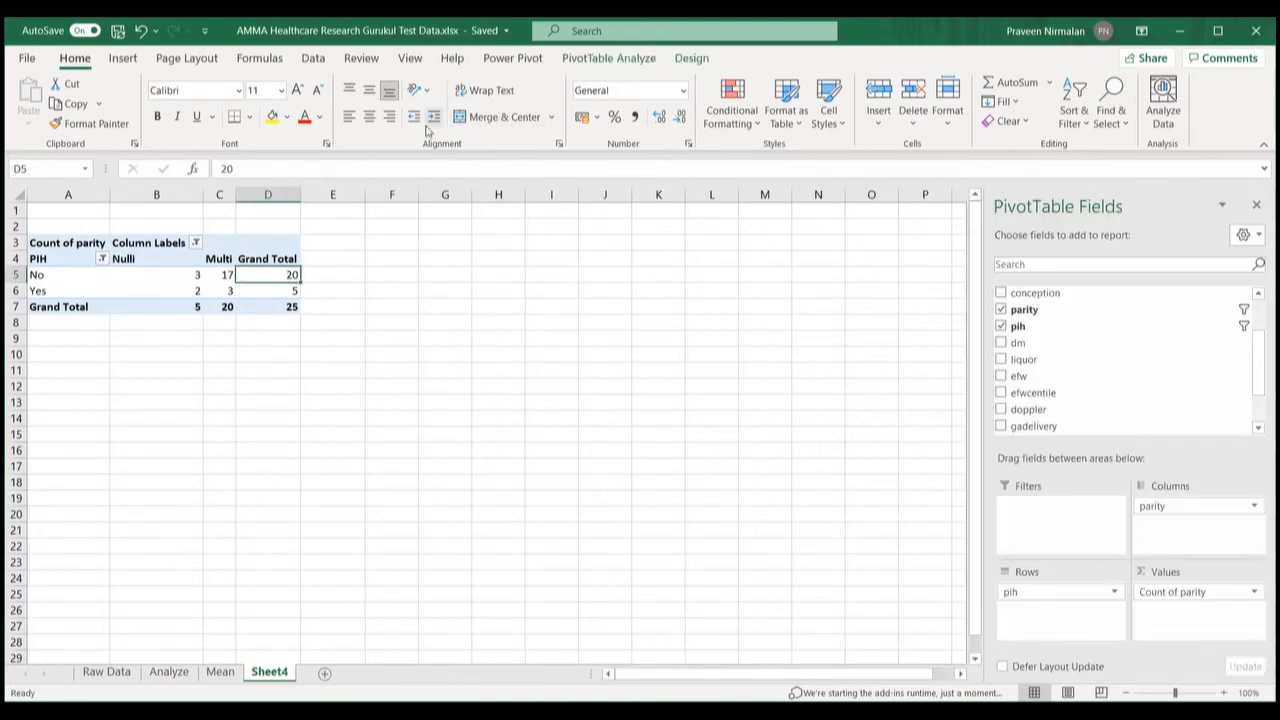
pyautogui.click(123, 58)
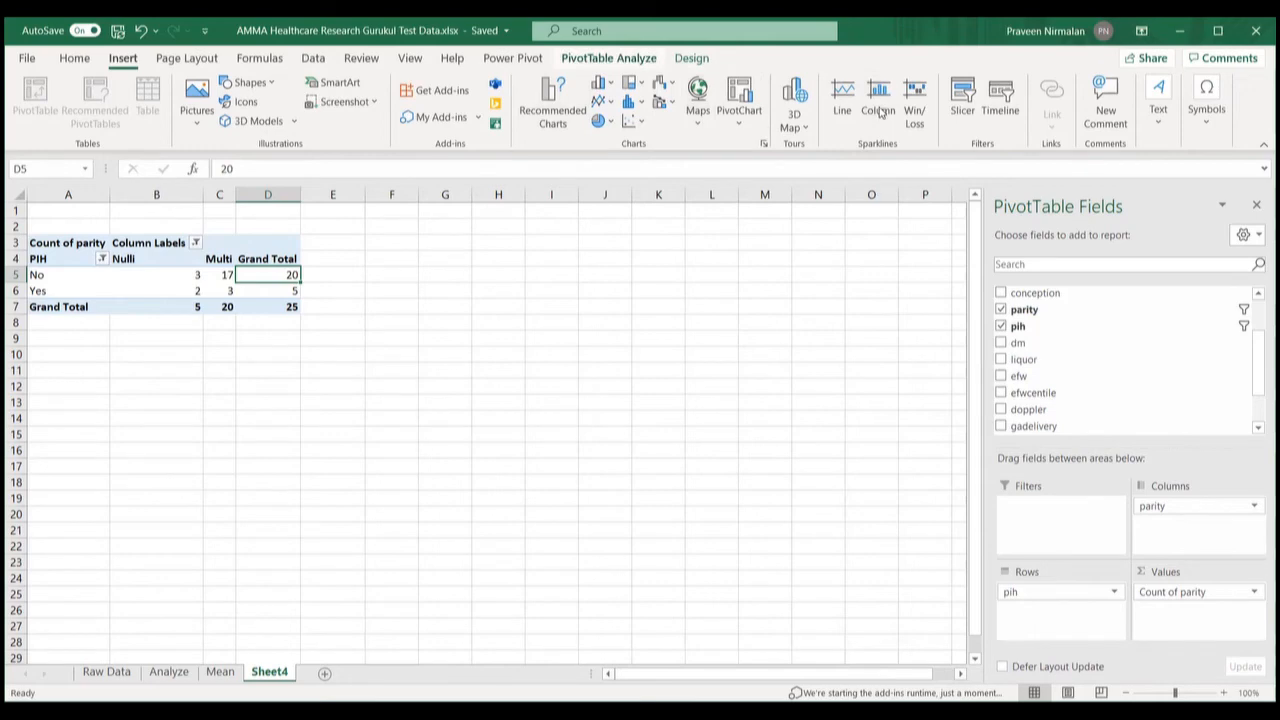
pyautogui.click(609, 58)
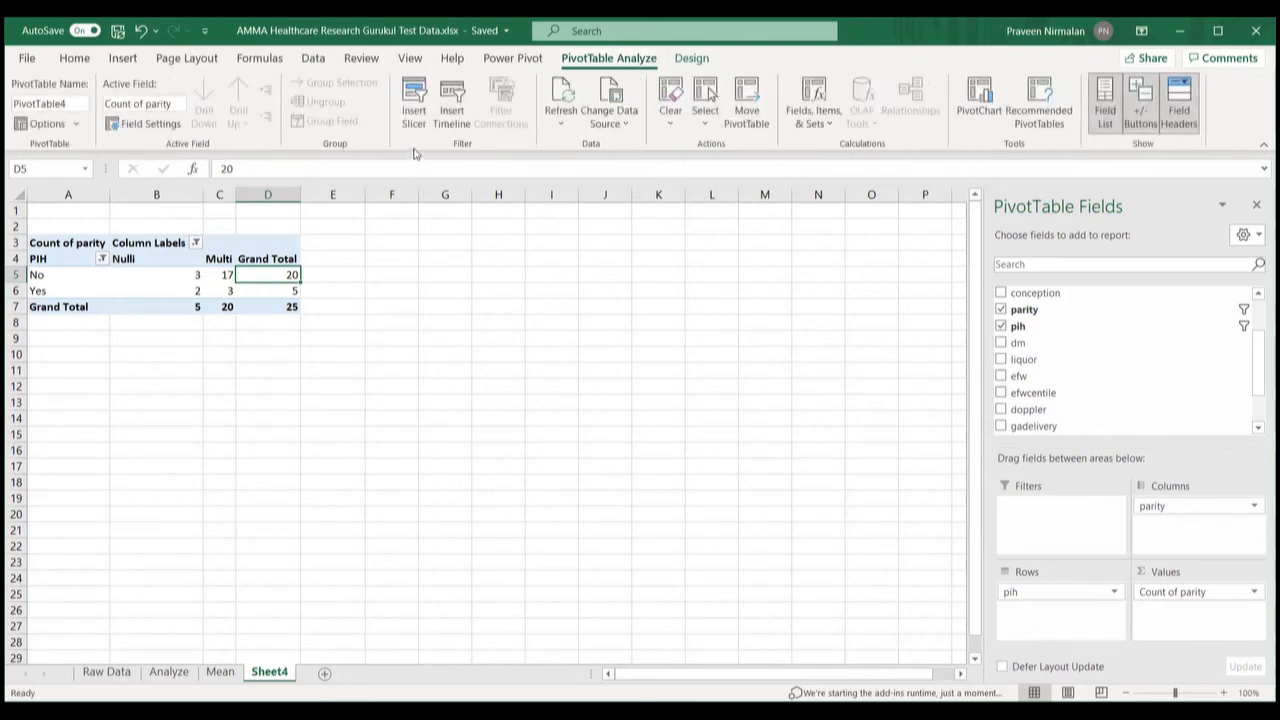
# Step: Insert a Clustered Column PivotChart, after previewing pie and bar chart types
pyautogui.click(986, 113)
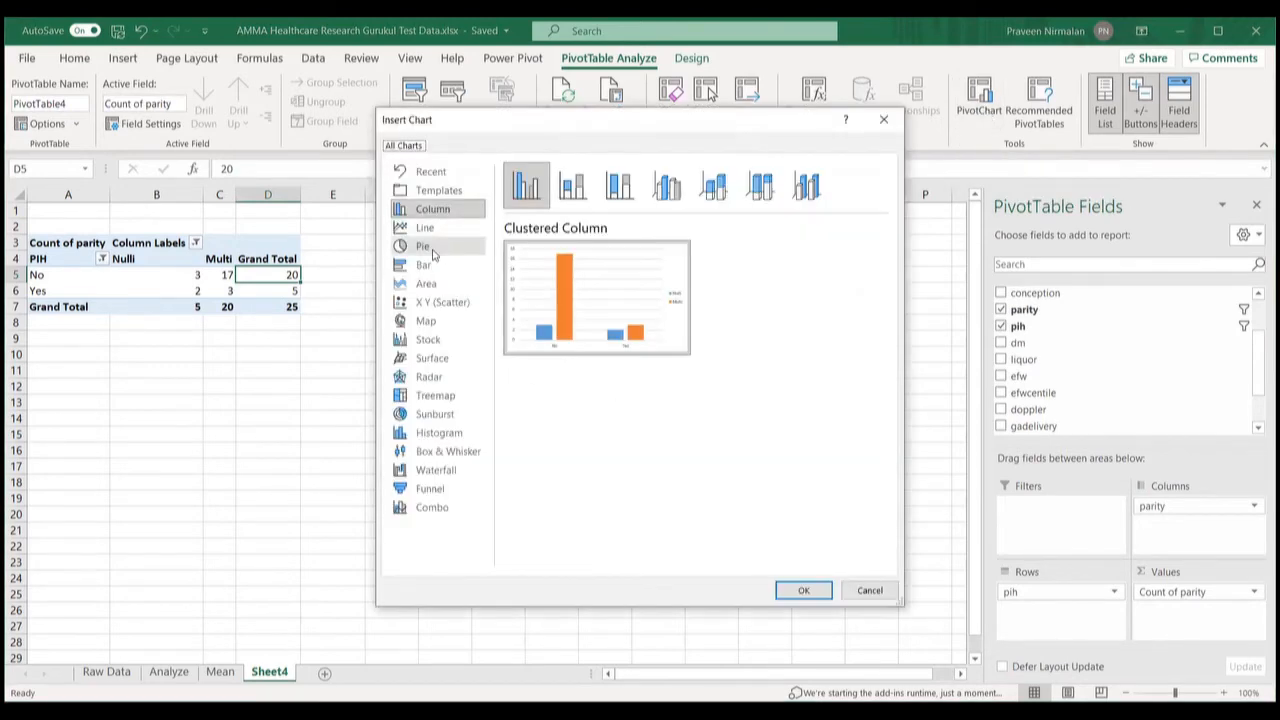
pyautogui.click(432, 248)
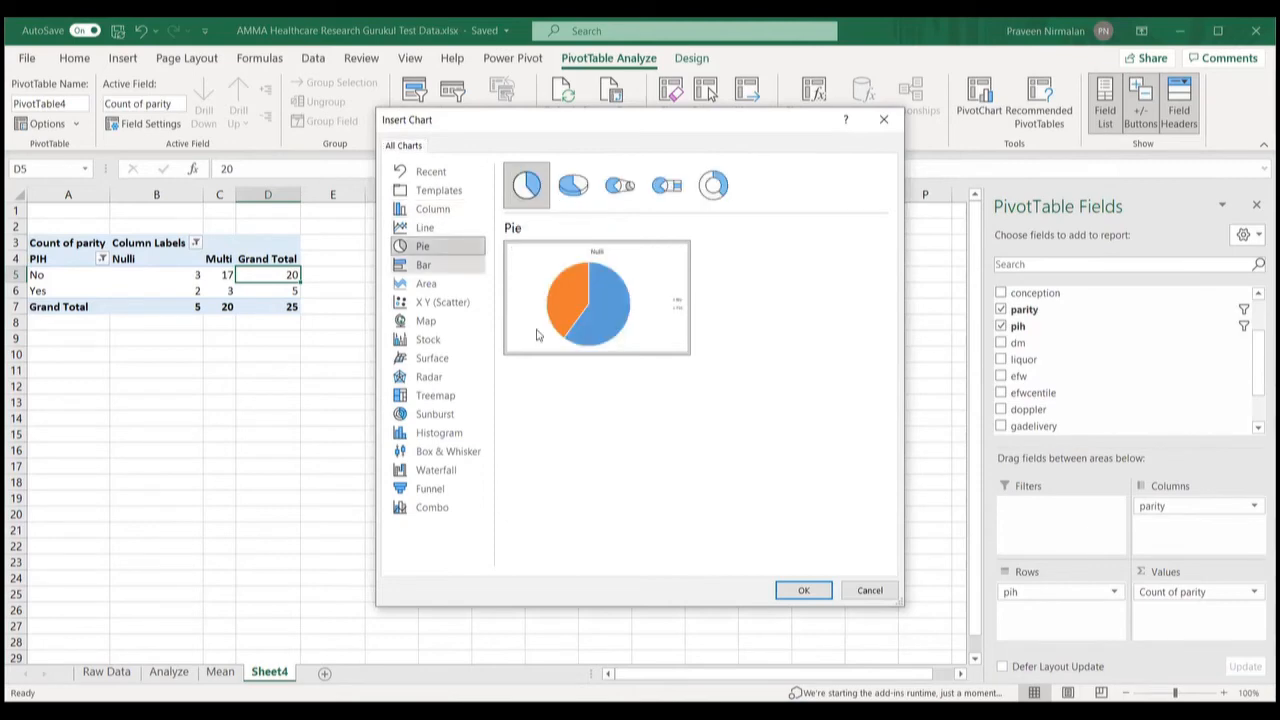
pyautogui.moveTo(535, 333)
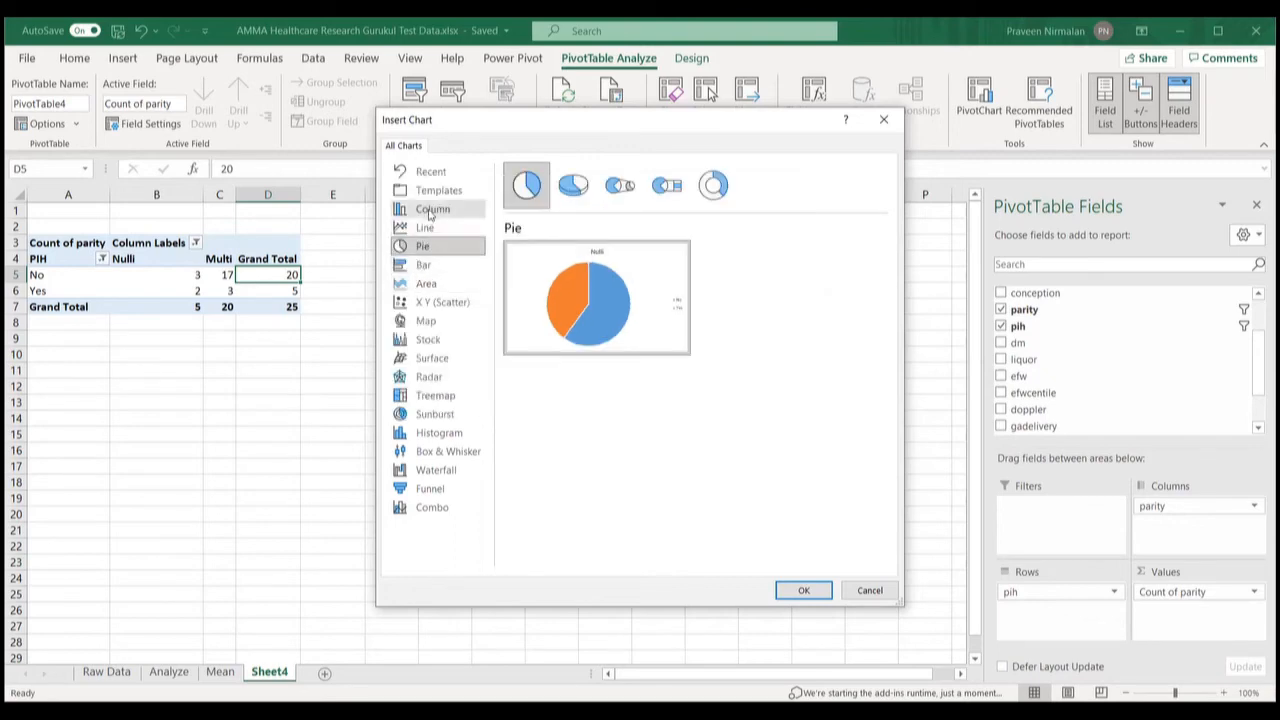
pyautogui.click(431, 212)
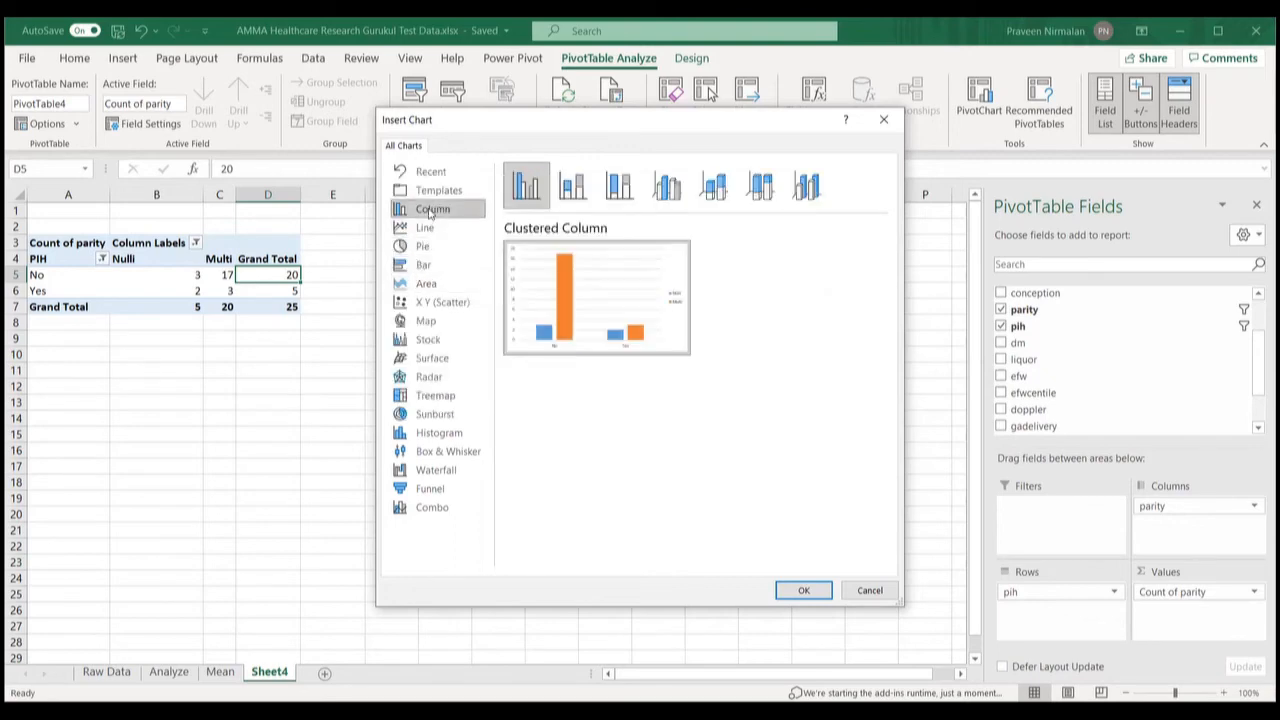
pyautogui.click(432, 276)
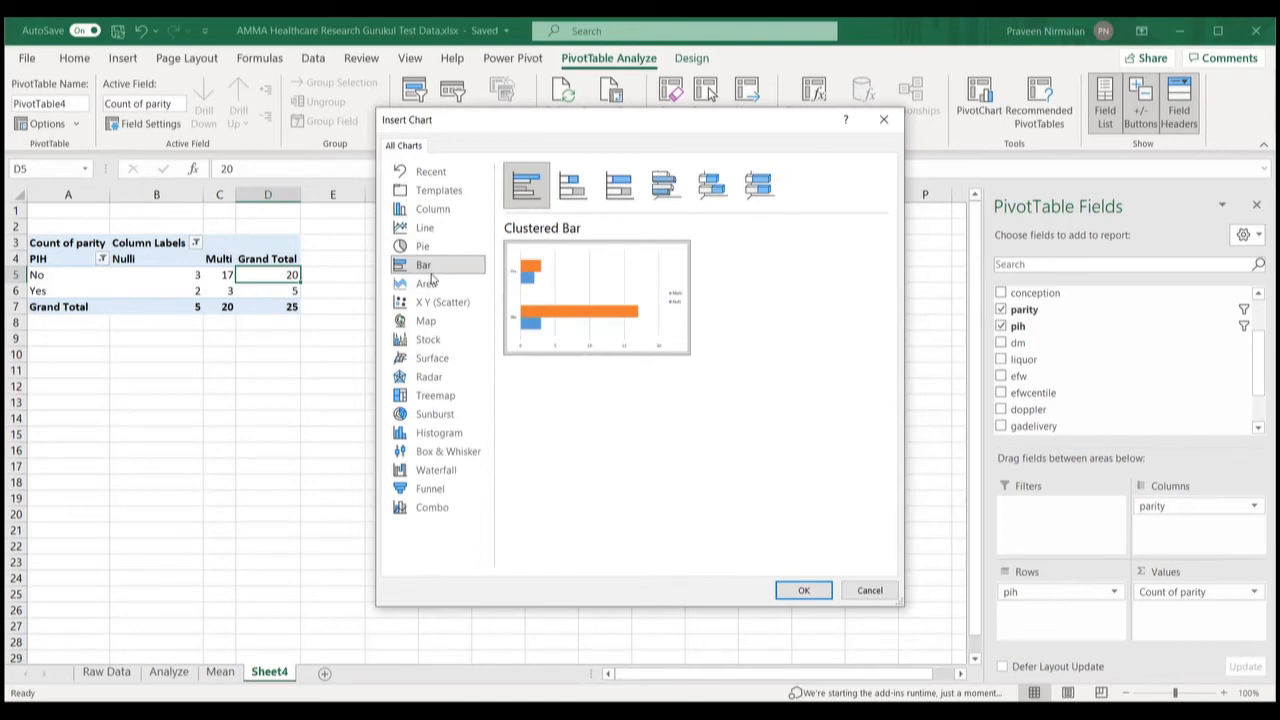
pyautogui.click(439, 210)
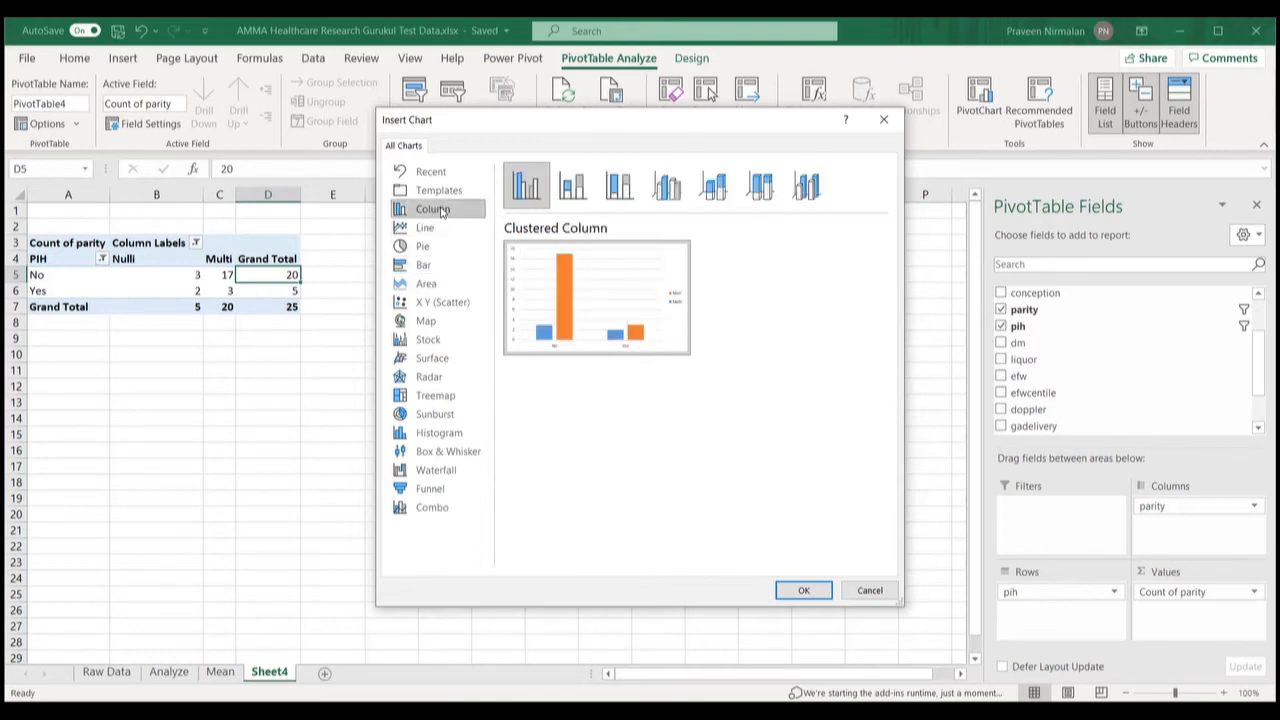
pyautogui.click(800, 591)
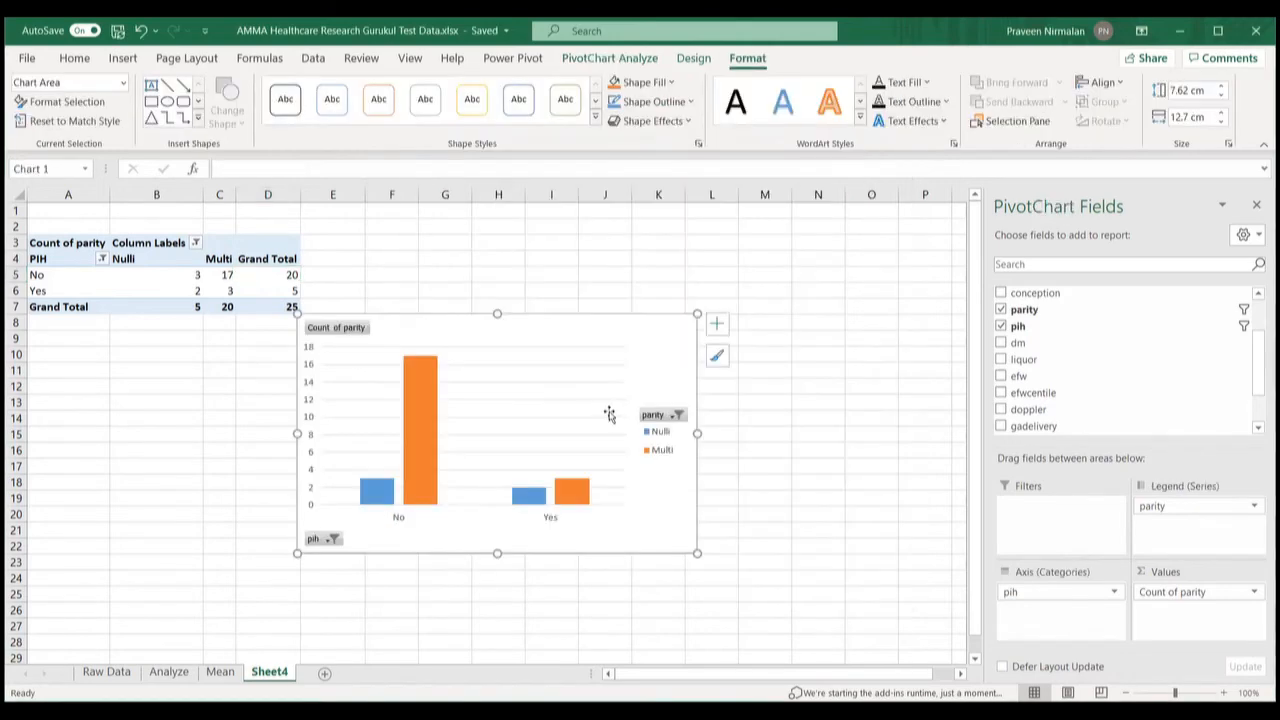
# Step: Move the chart over columns G to O and test its pih filter, hiding then restoring No
pyautogui.moveTo(583, 340); pyautogui.dragTo(733, 341)
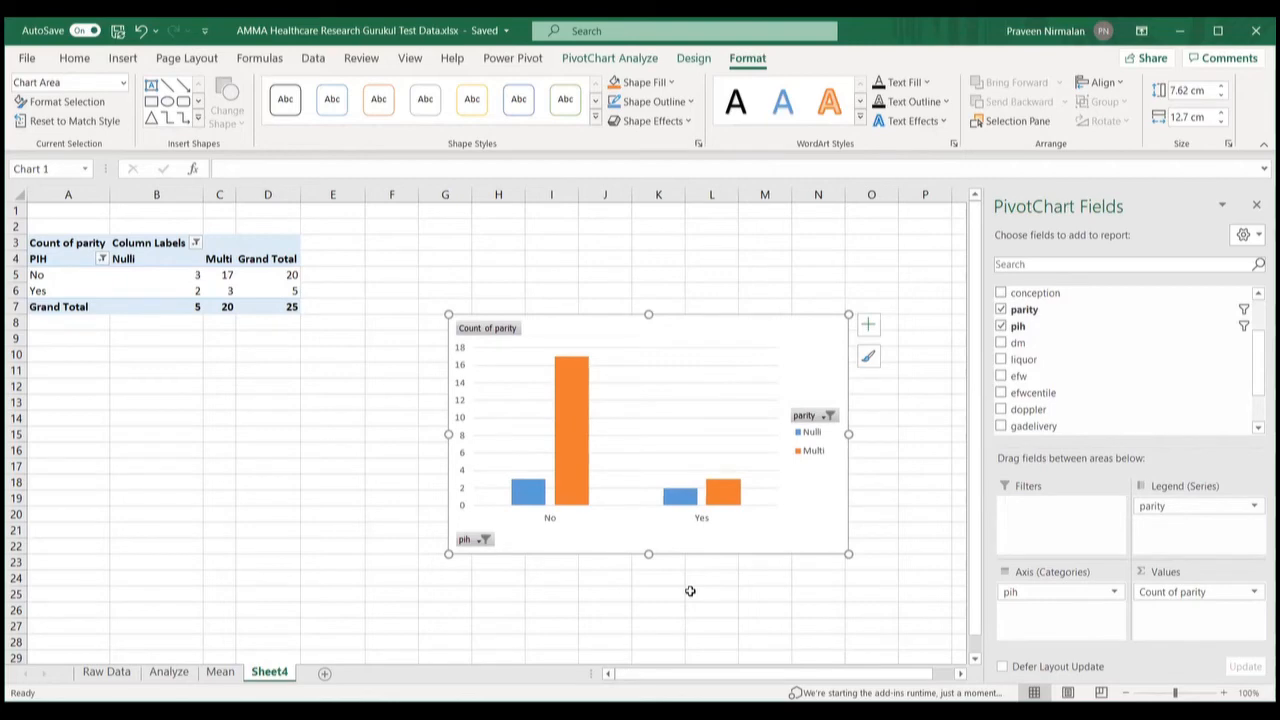
pyautogui.click(486, 541)
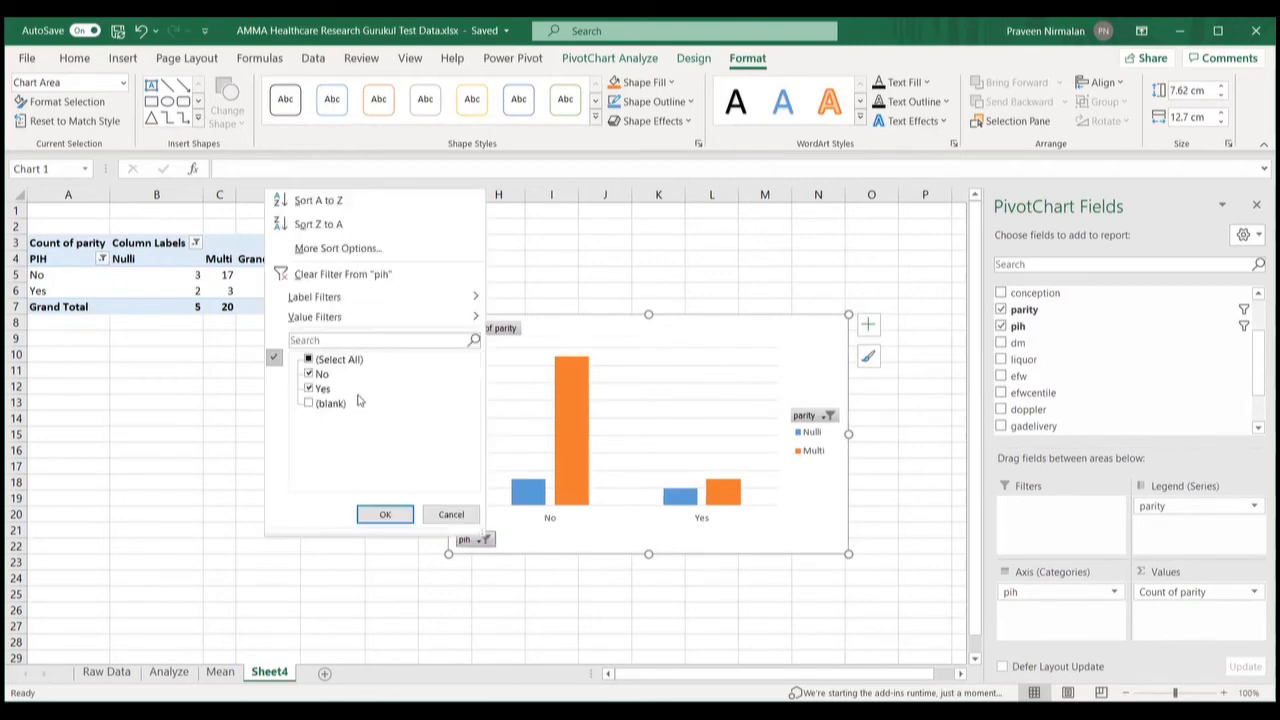
pyautogui.click(315, 378)
pyautogui.click(381, 515)
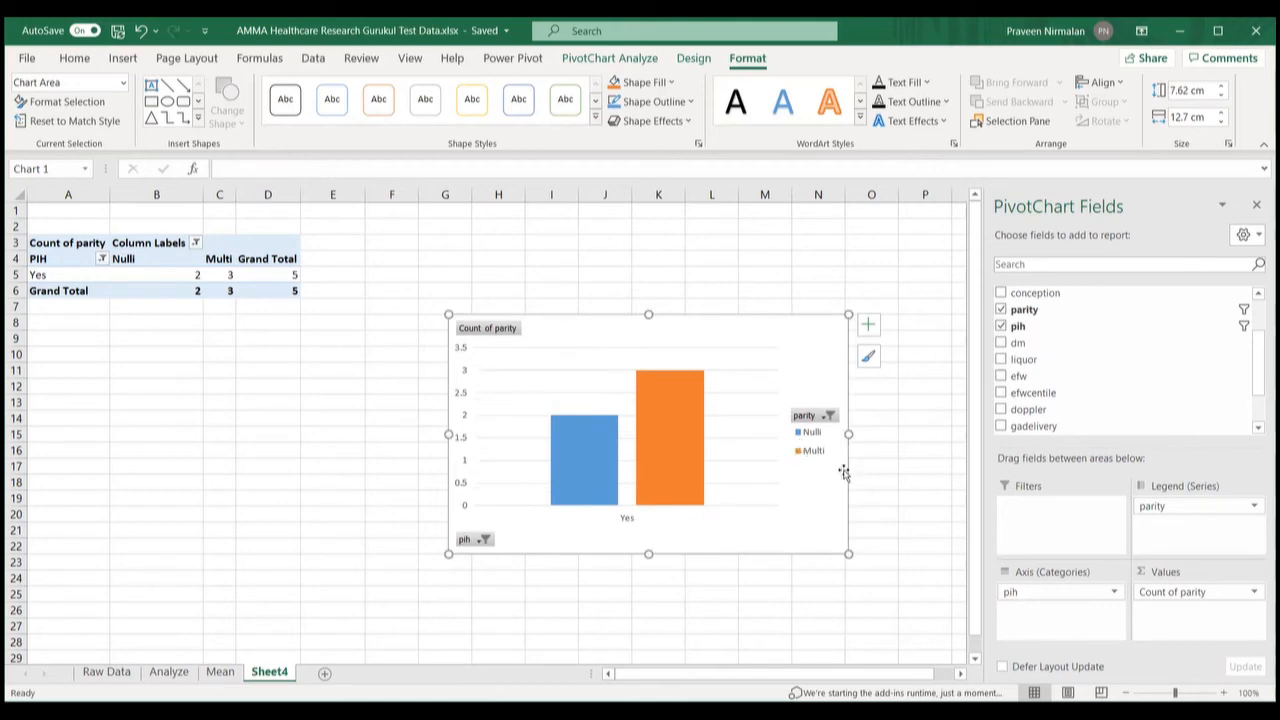
pyautogui.click(485, 540)
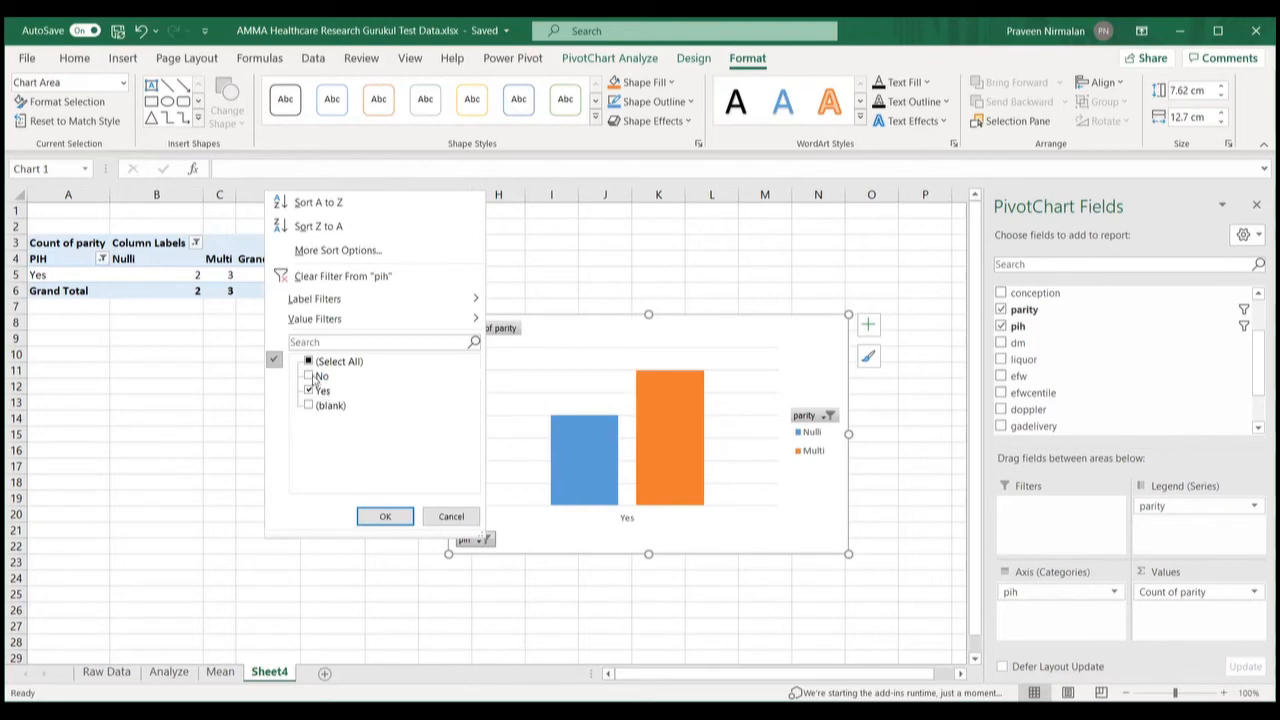
pyautogui.click(312, 376)
pyautogui.click(393, 518)
# Step: Filter the chart's parity legend to Multi only, then re-include Nulli
pyautogui.click(831, 416)
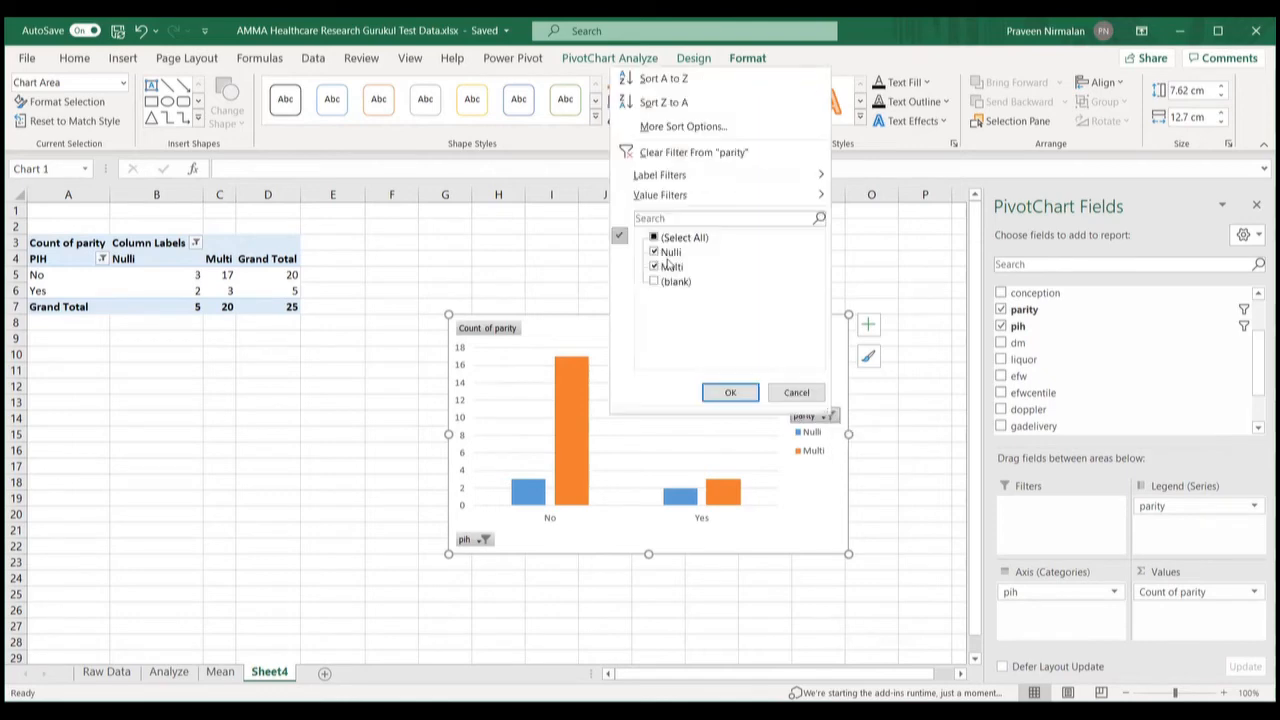
pyautogui.click(655, 253)
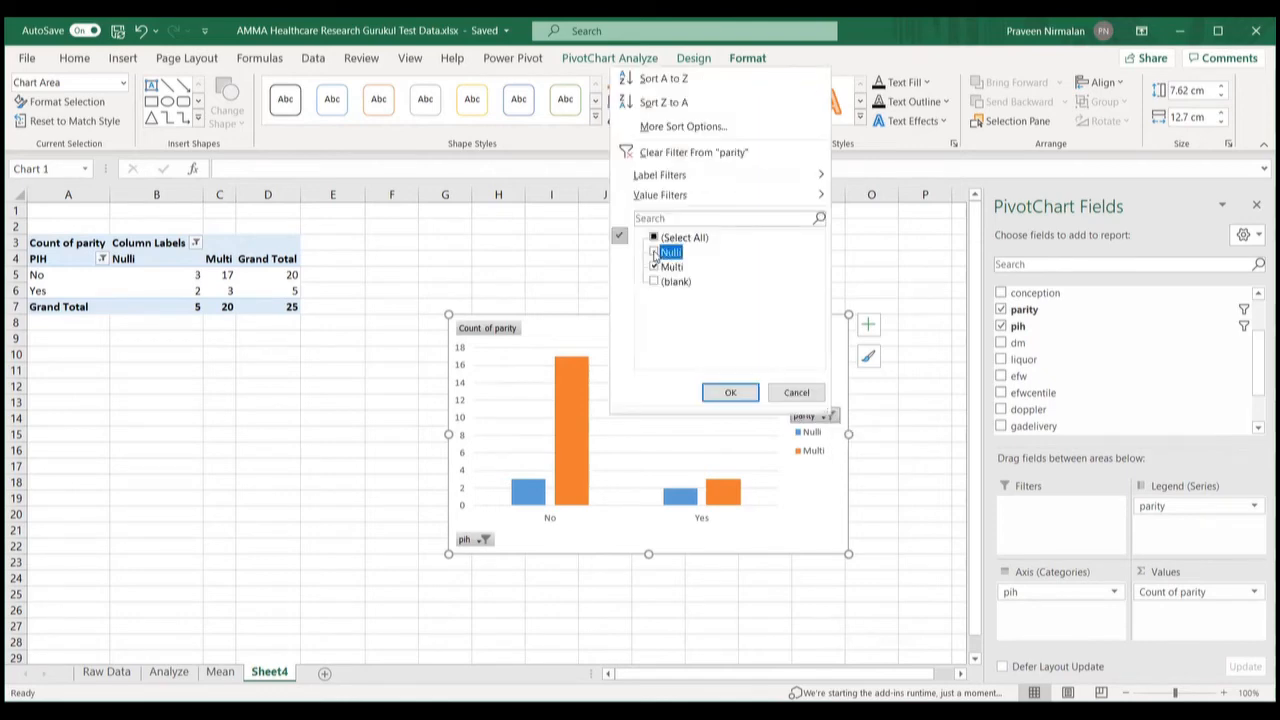
pyautogui.click(712, 393)
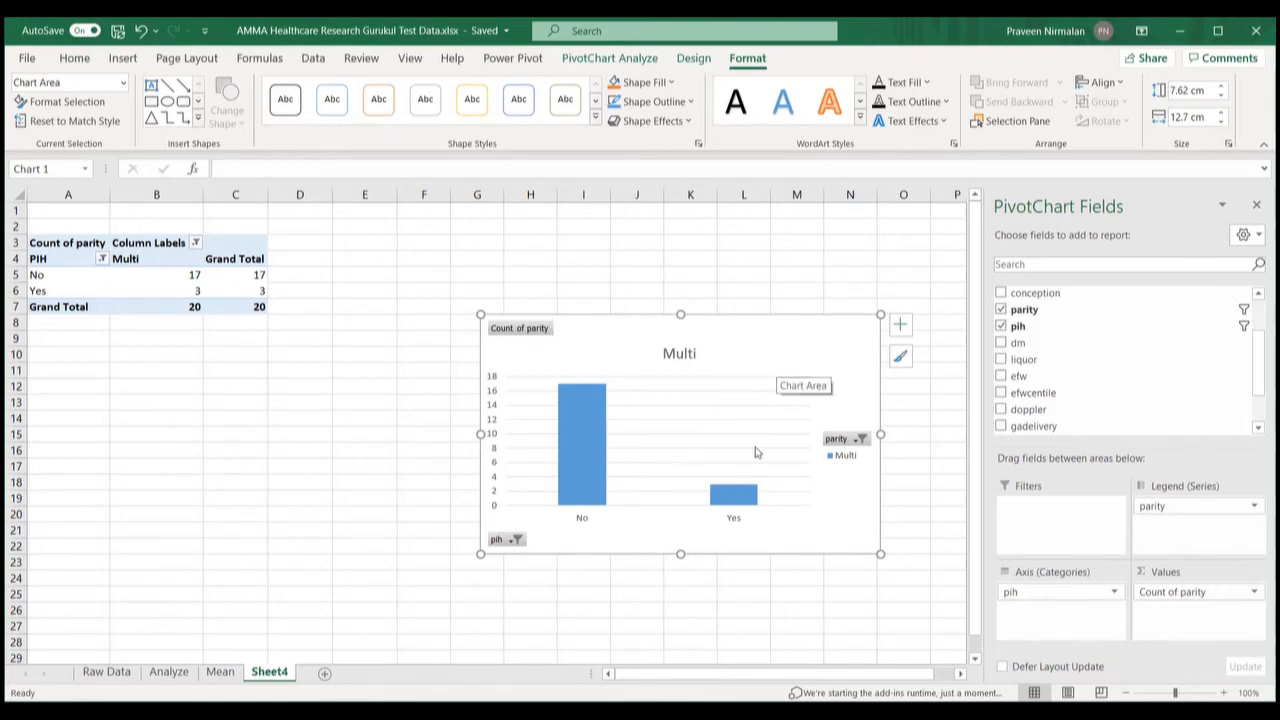
pyautogui.click(867, 441)
pyautogui.click(700, 274)
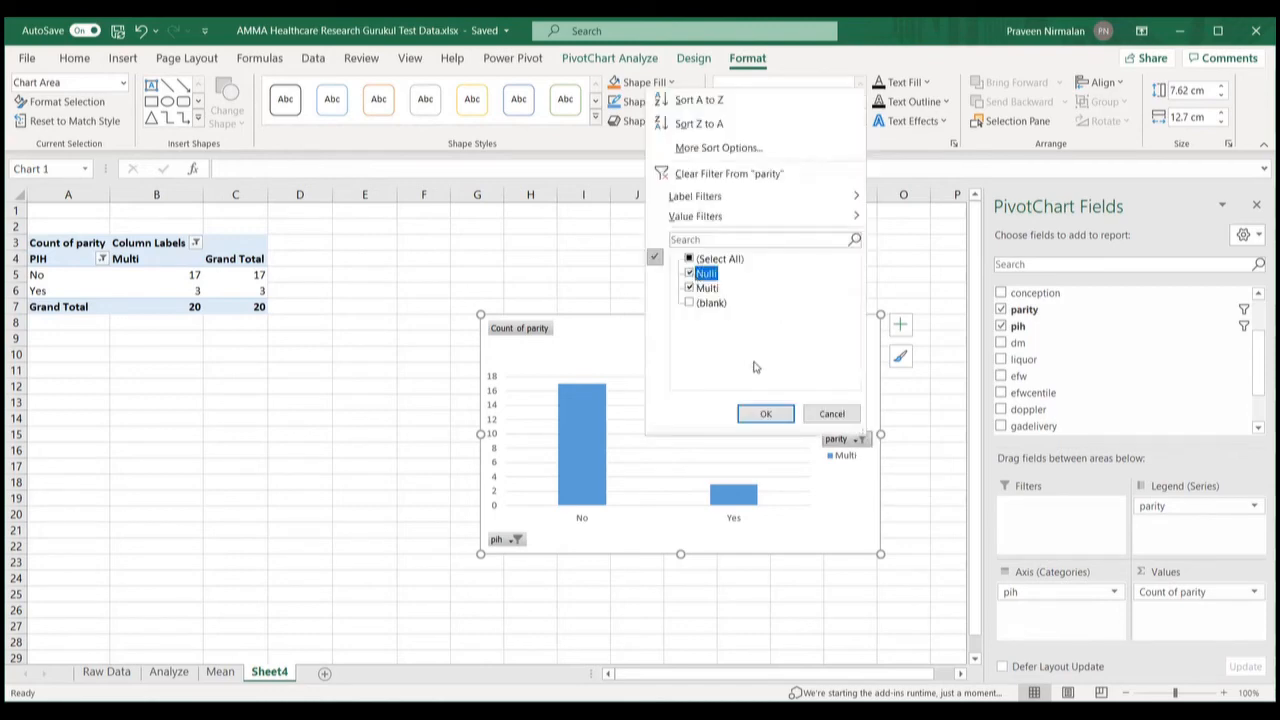
pyautogui.click(762, 416)
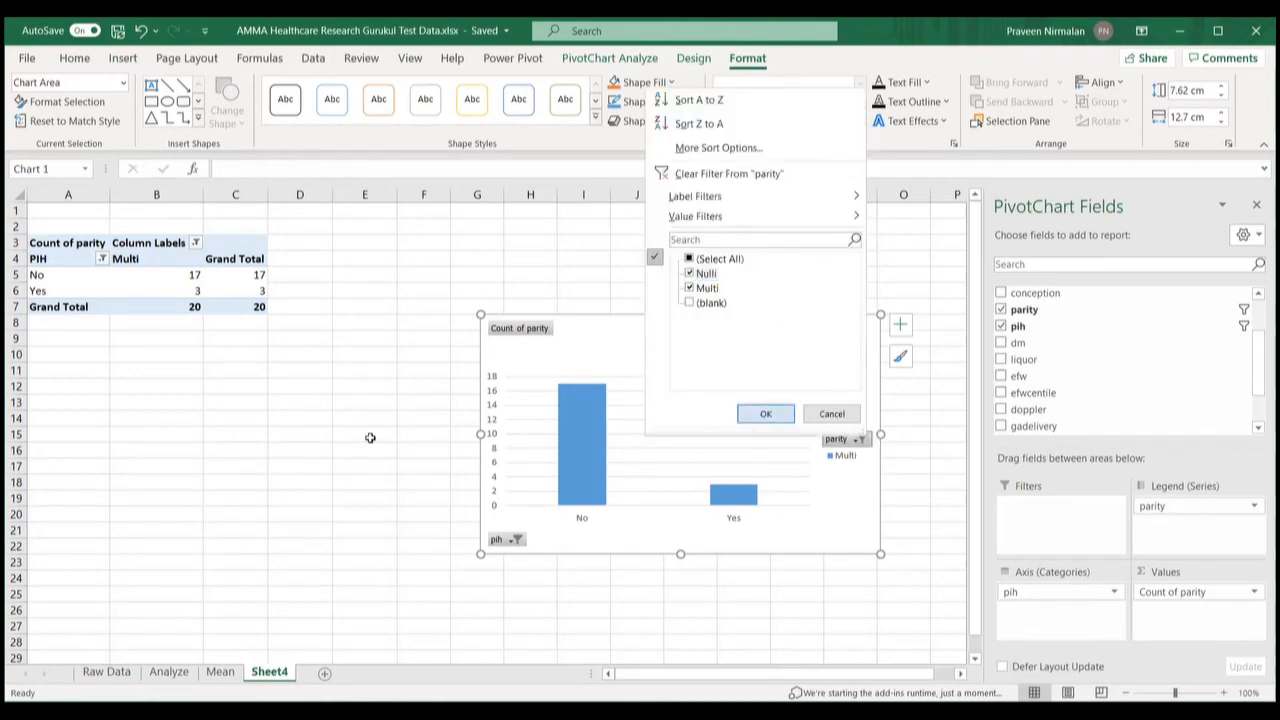
# Step: Switch to the Mean sheet
pyautogui.click(221, 672)
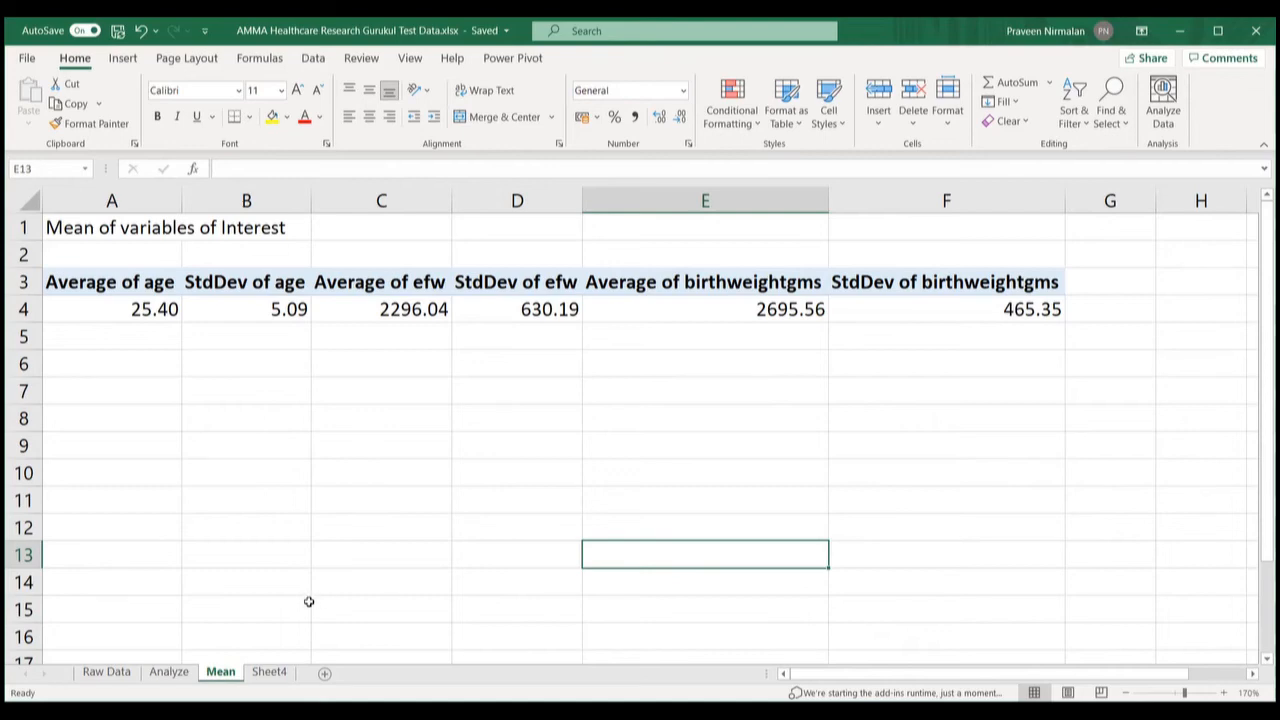
# Step: Copy the Analyze sheet's A22:O26 into rows 27–31, then return to the Mean sheet
pyautogui.click(169, 673)
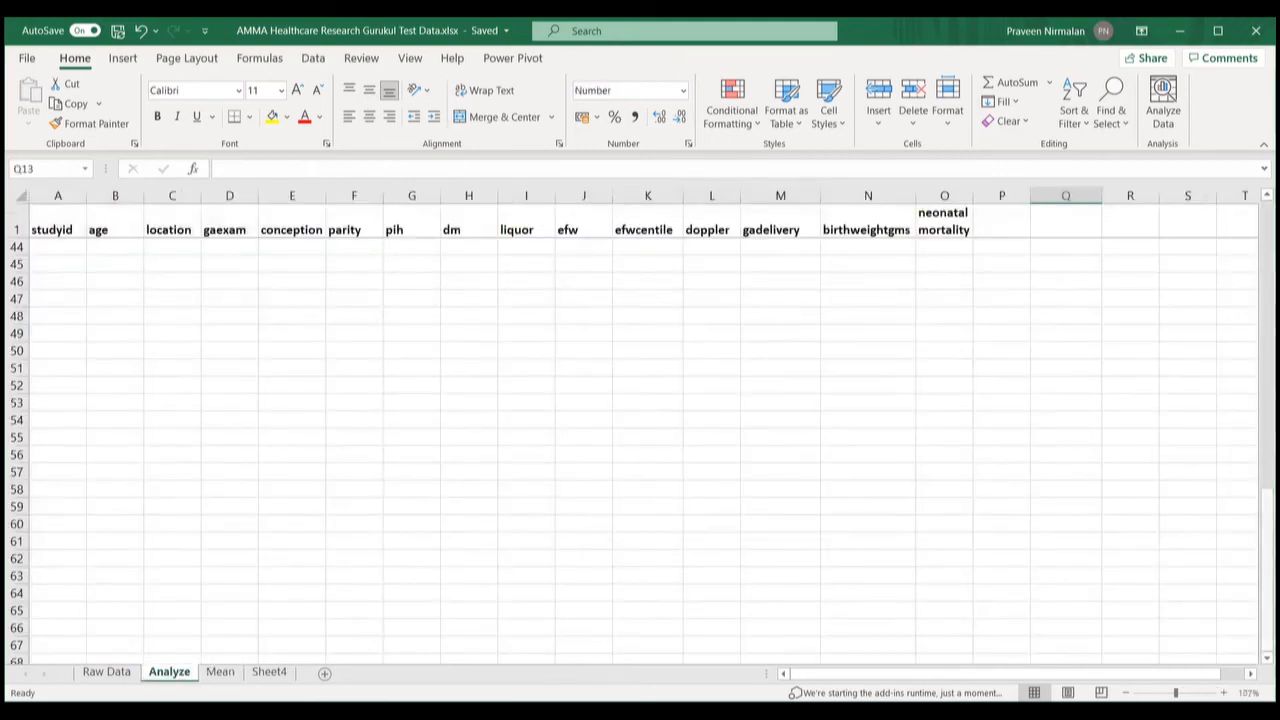
pyautogui.moveTo(1268, 525); pyautogui.dragTo(1268, 340)
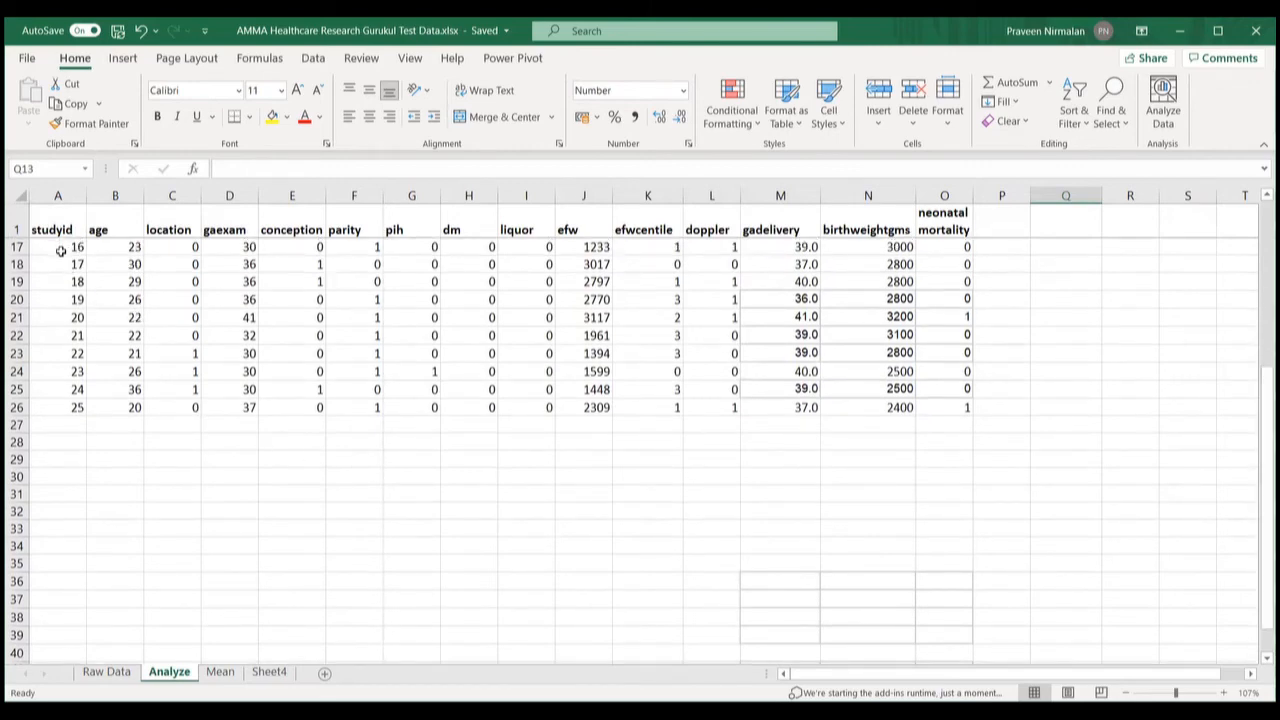
pyautogui.click(46, 318)
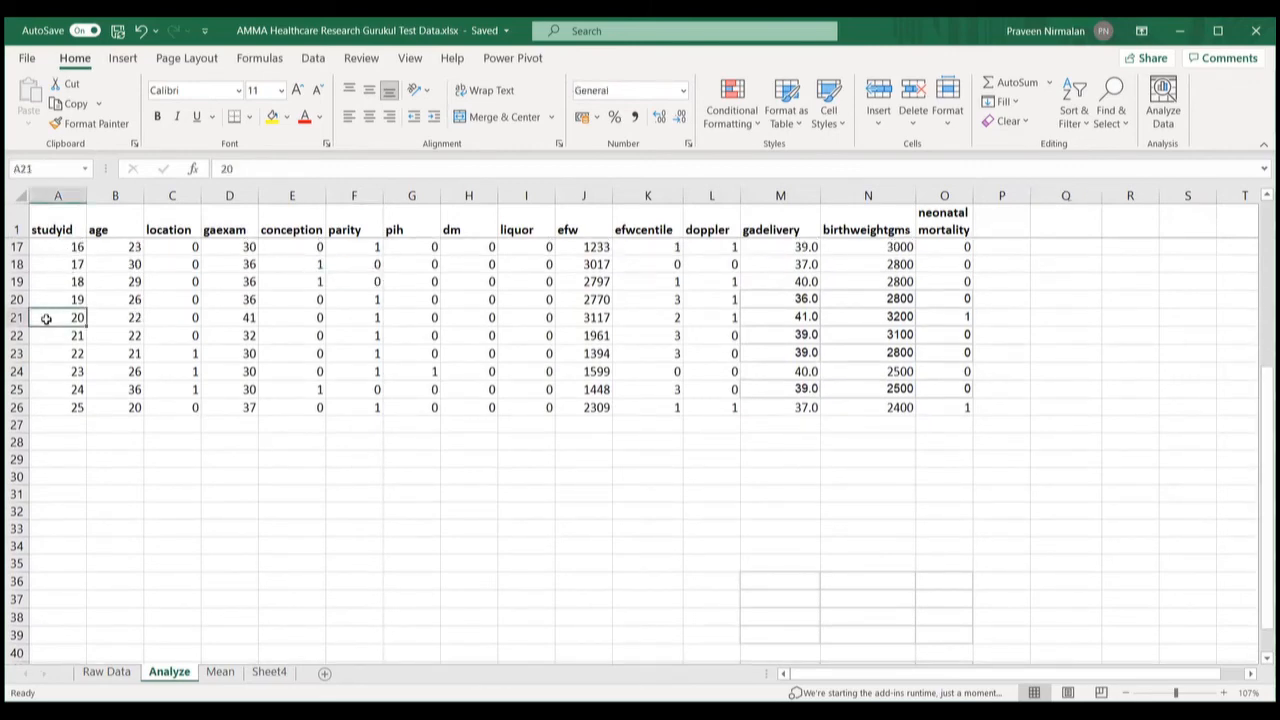
pyautogui.click(48, 337)
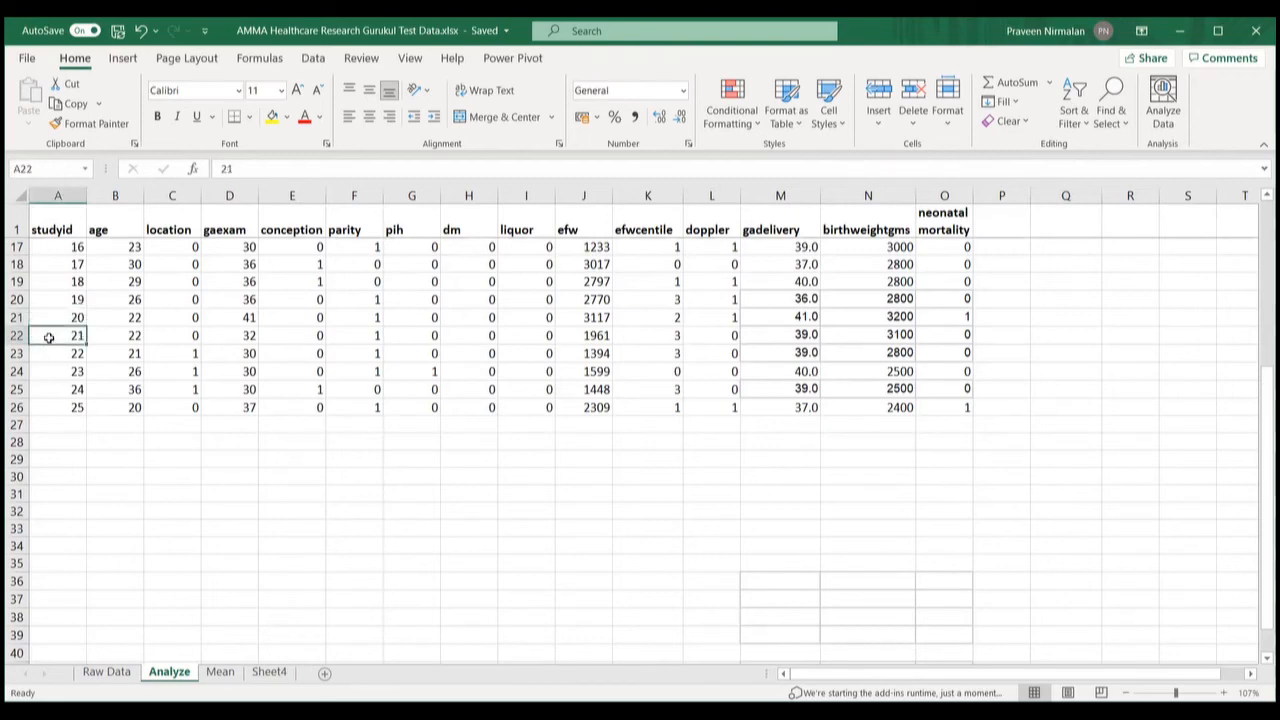
pyautogui.hotkey('shift', 'Right')
pyautogui.hotkey('shift', 'Right')
pyautogui.hotkey('shift', 'Right')
pyautogui.hotkey('shift', 'Right')
pyautogui.hotkey('shift', 'Right')
pyautogui.hotkey('shift', 'Right')
pyautogui.hotkey('shift', 'Right')
pyautogui.hotkey('shift', 'Right')
pyautogui.hotkey('shift', 'Right')
pyautogui.hotkey('shift', 'Right')
pyautogui.hotkey('shift', 'Right')
pyautogui.hotkey('shift', 'Right')
pyautogui.hotkey('shift', 'Right')
pyautogui.hotkey('shift', 'Right')
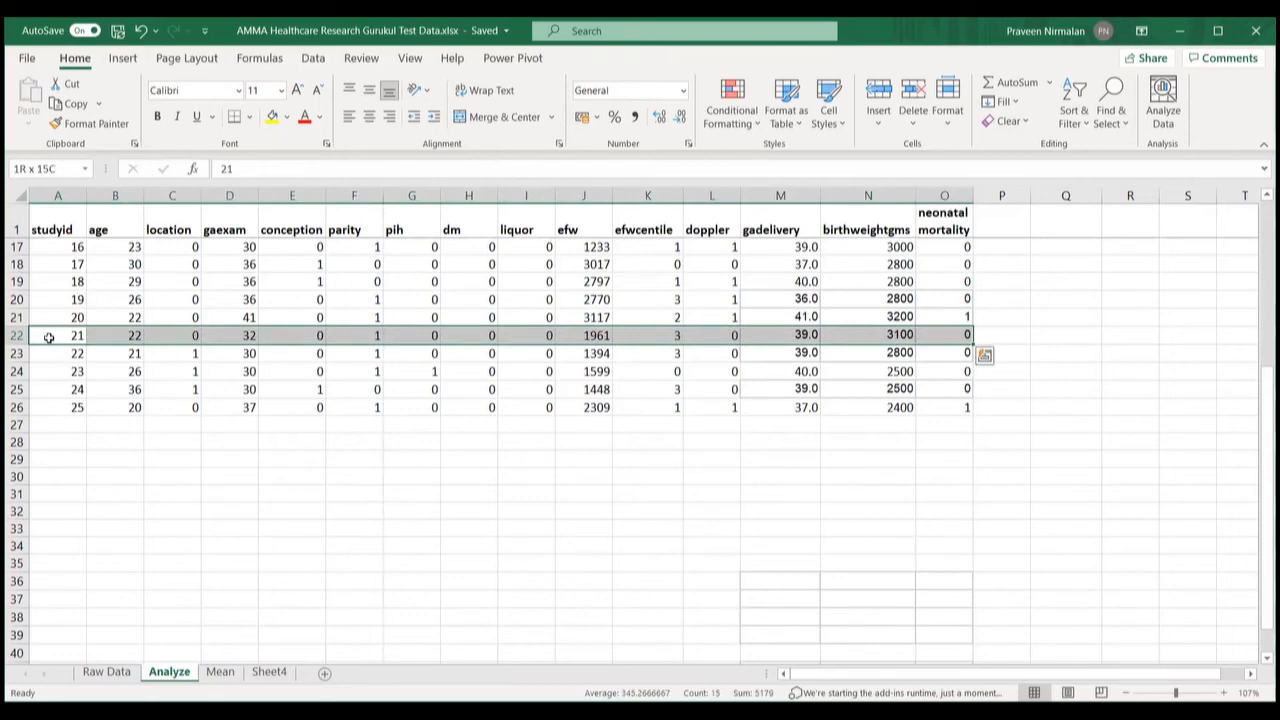
pyautogui.hotkey('shift', 'Down')
pyautogui.hotkey('shift', 'Down')
pyautogui.hotkey('shift', 'Down')
pyautogui.hotkey('shift', 'Down')
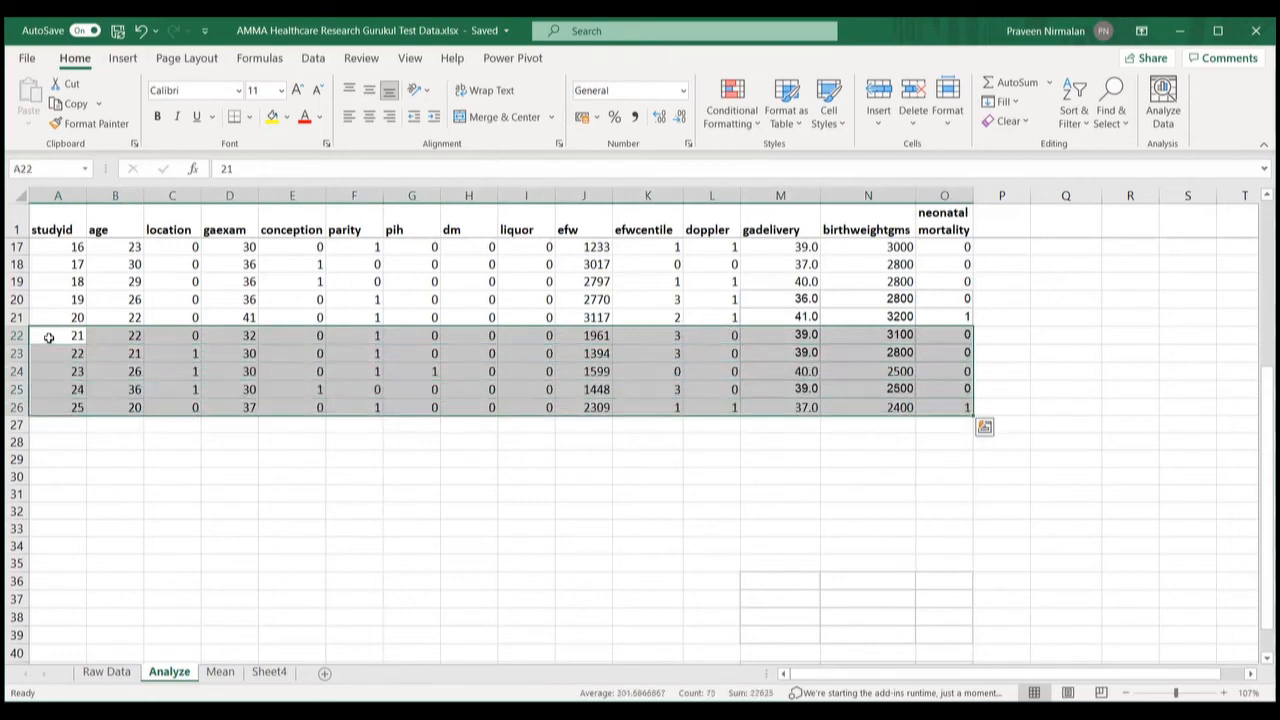
pyautogui.hotkey('ctrl', 'c')
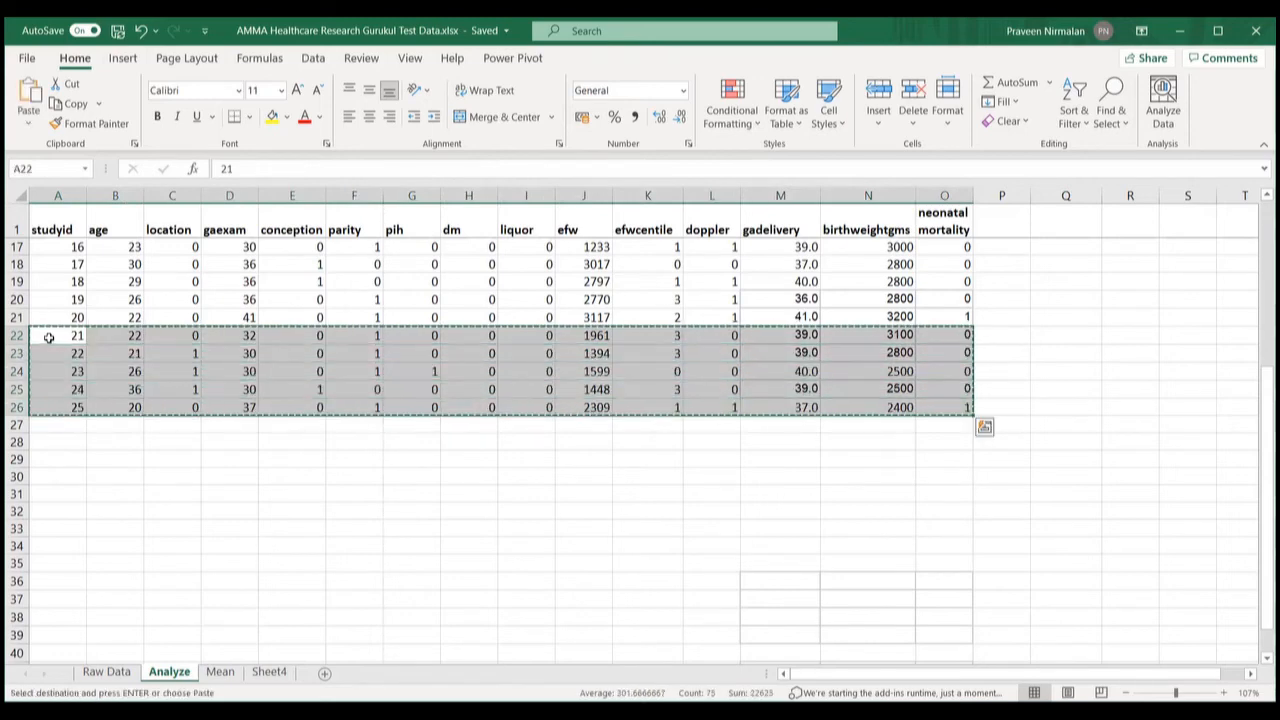
pyautogui.click(50, 424)
pyautogui.hotkey('ctrl', 'v')
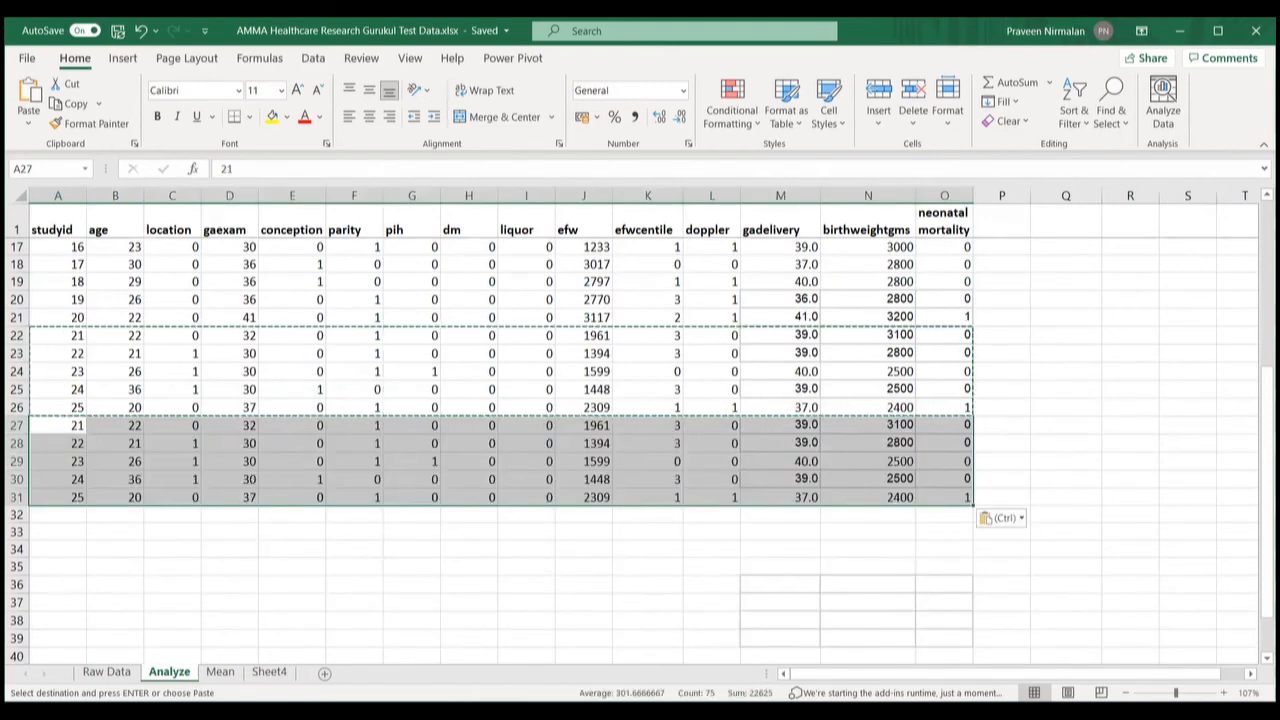
pyautogui.click(221, 672)
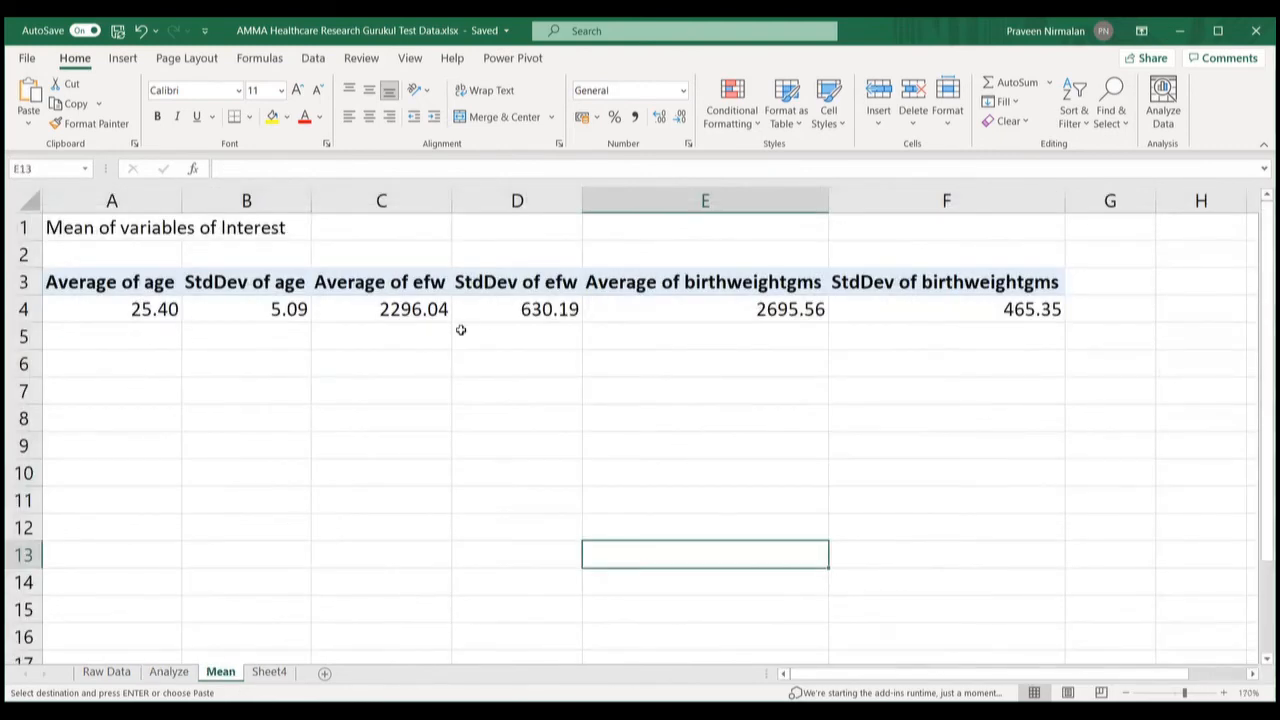
# Step: Refresh the Mean pivot so it shows average age 25.33 and average efw 2203.73
pyautogui.click(503, 308)
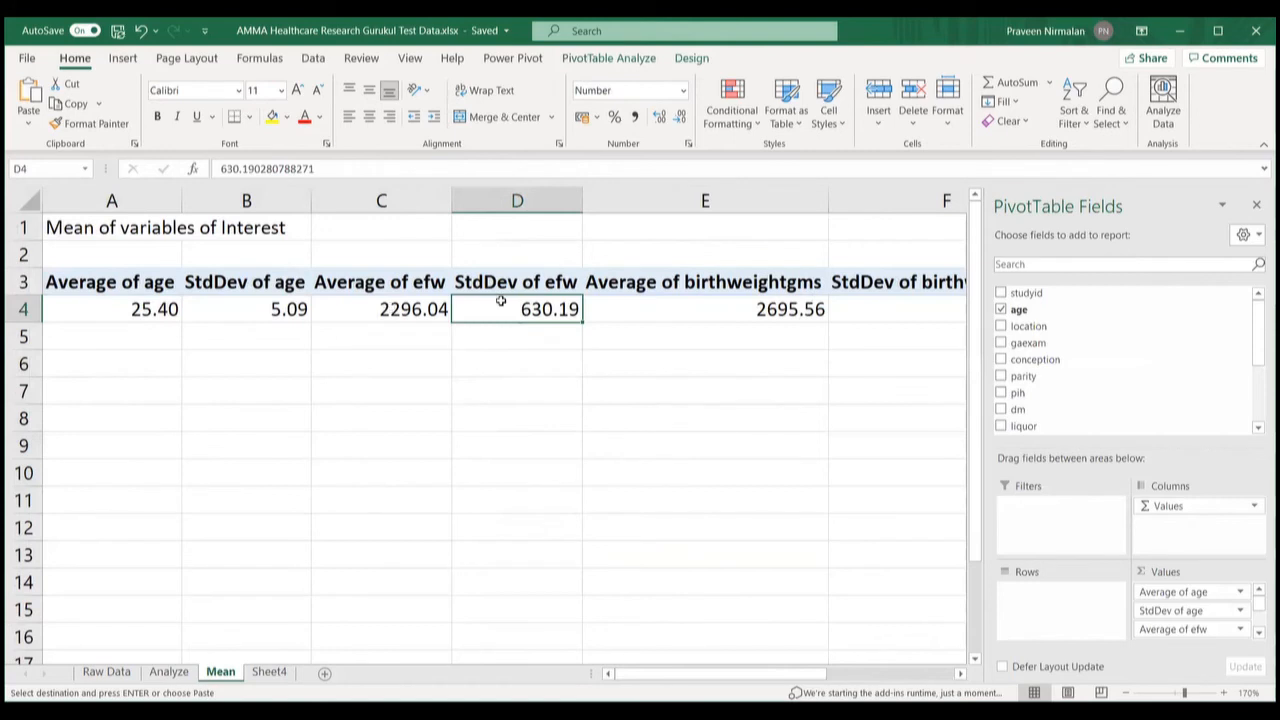
pyautogui.rightClick(508, 311)
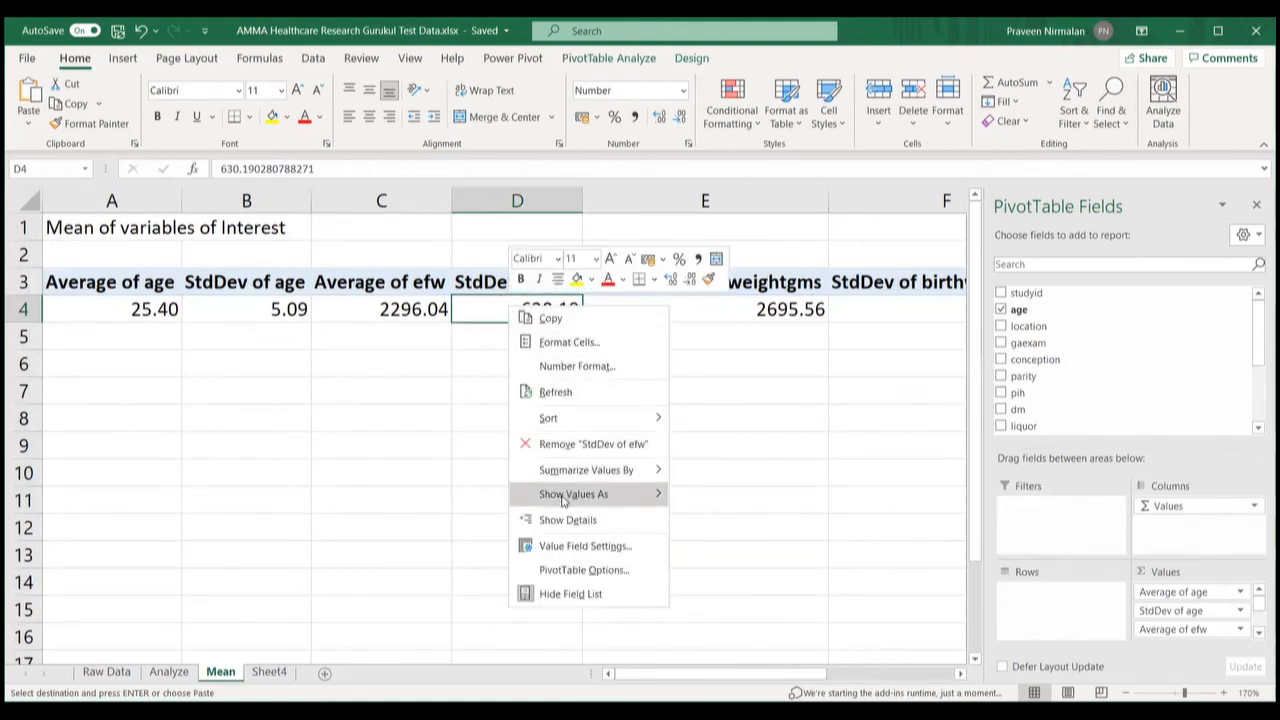
pyautogui.click(556, 392)
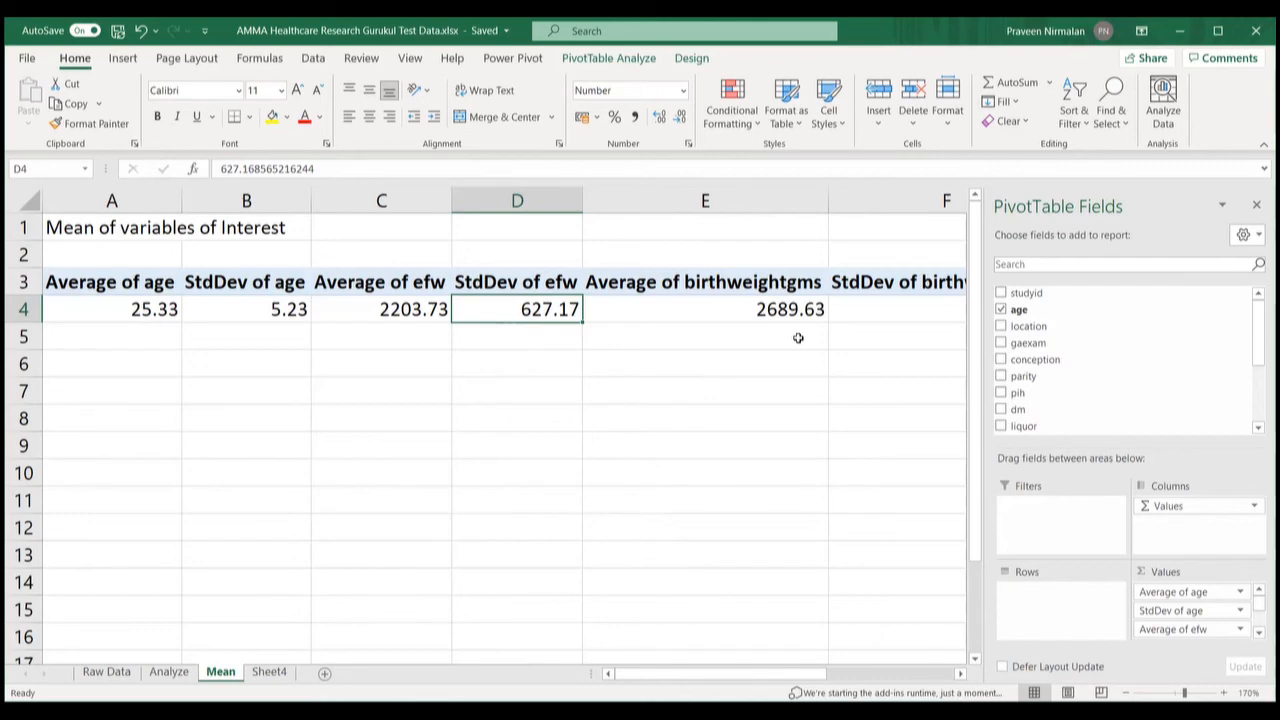
# Step: Go to Sheet4, whose pivot now counts 30 records, and right-click pivot cell D5
pyautogui.click(272, 673)
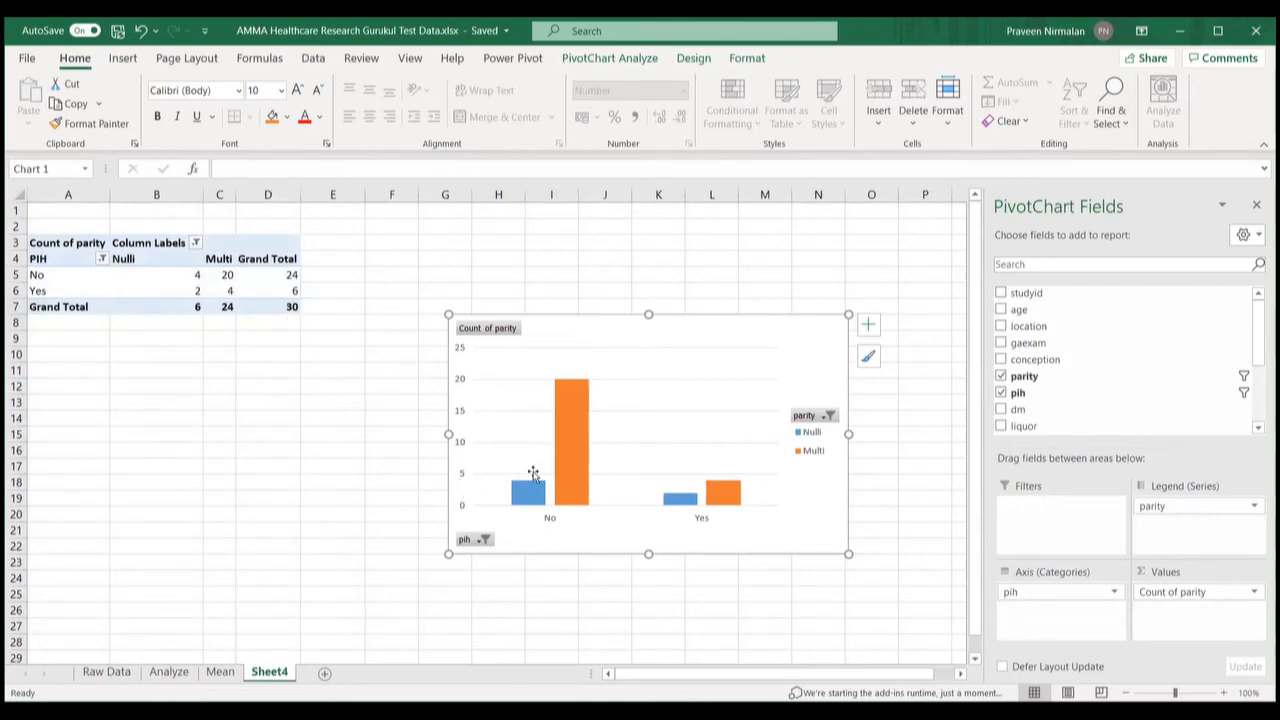
pyautogui.click(281, 277)
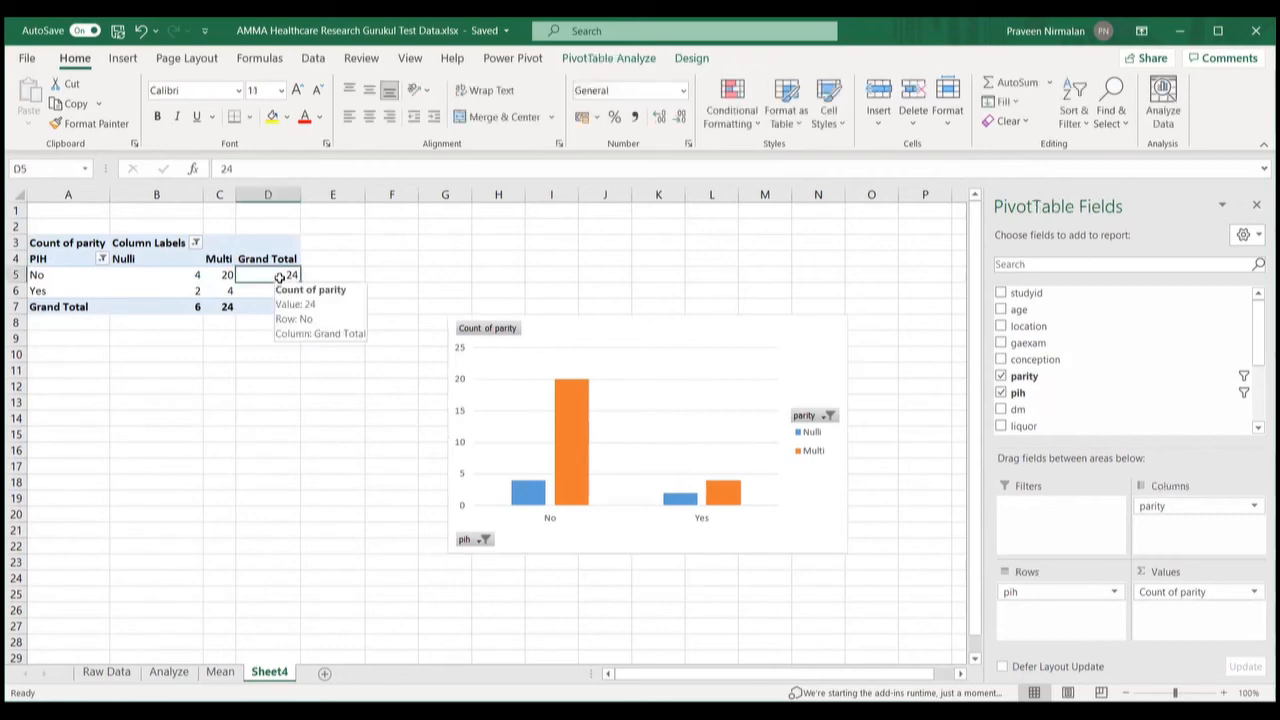
pyautogui.rightClick(281, 277)
pyautogui.click(348, 366)
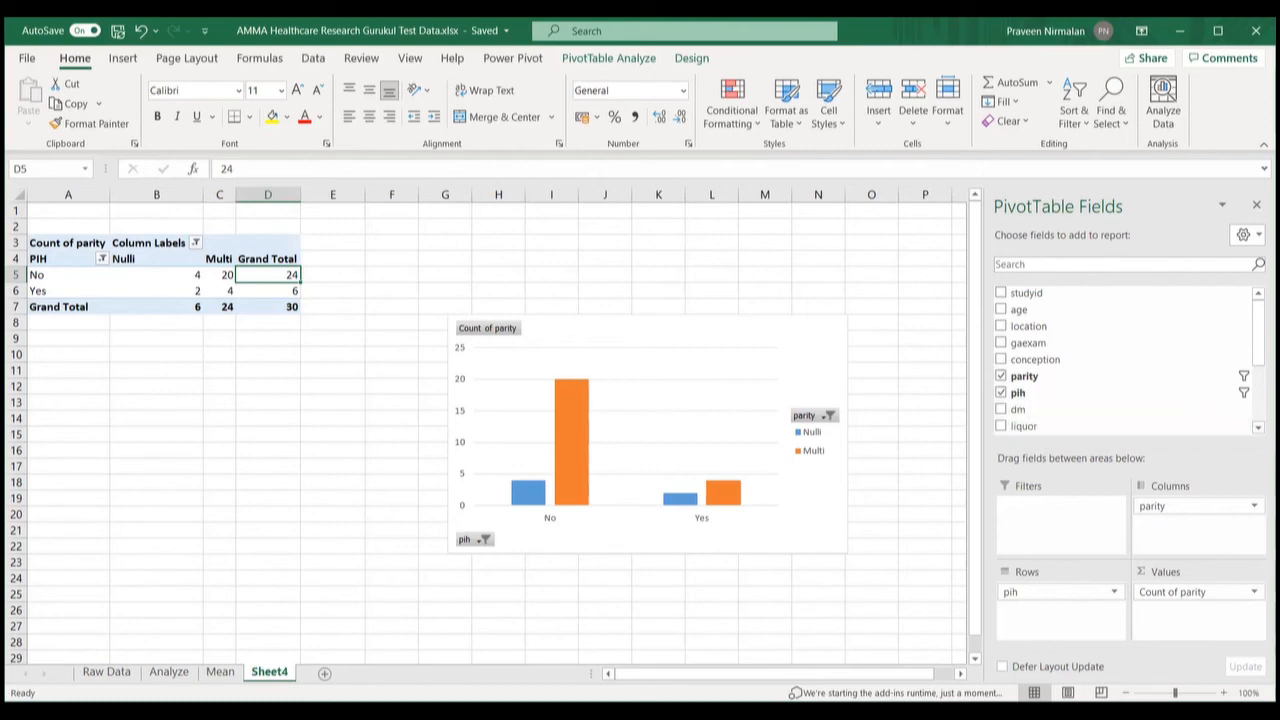
# Step: Swap pih for liquor in the pivot Rows, then put pih back in place of liquor
pyautogui.scroll(-1, 1117, 400)
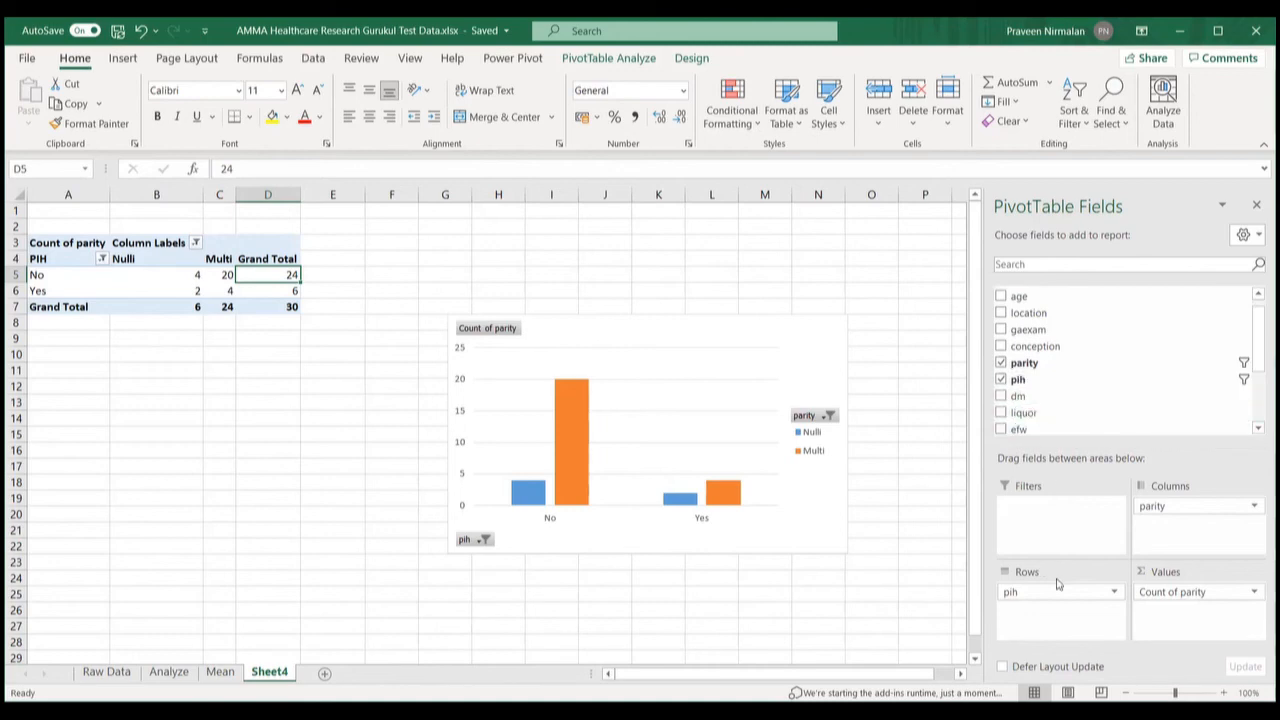
pyautogui.moveTo(1058, 585); pyautogui.dragTo(1022, 372)
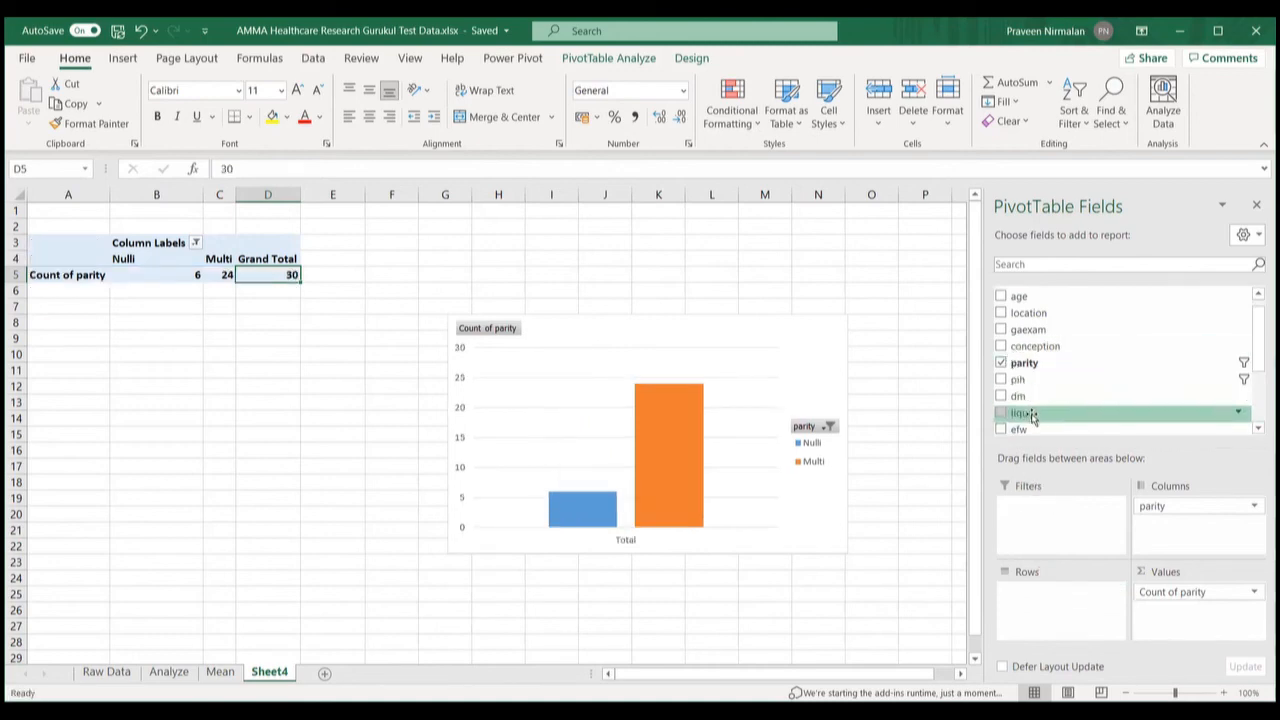
pyautogui.moveTo(1033, 415); pyautogui.dragTo(1035, 596)
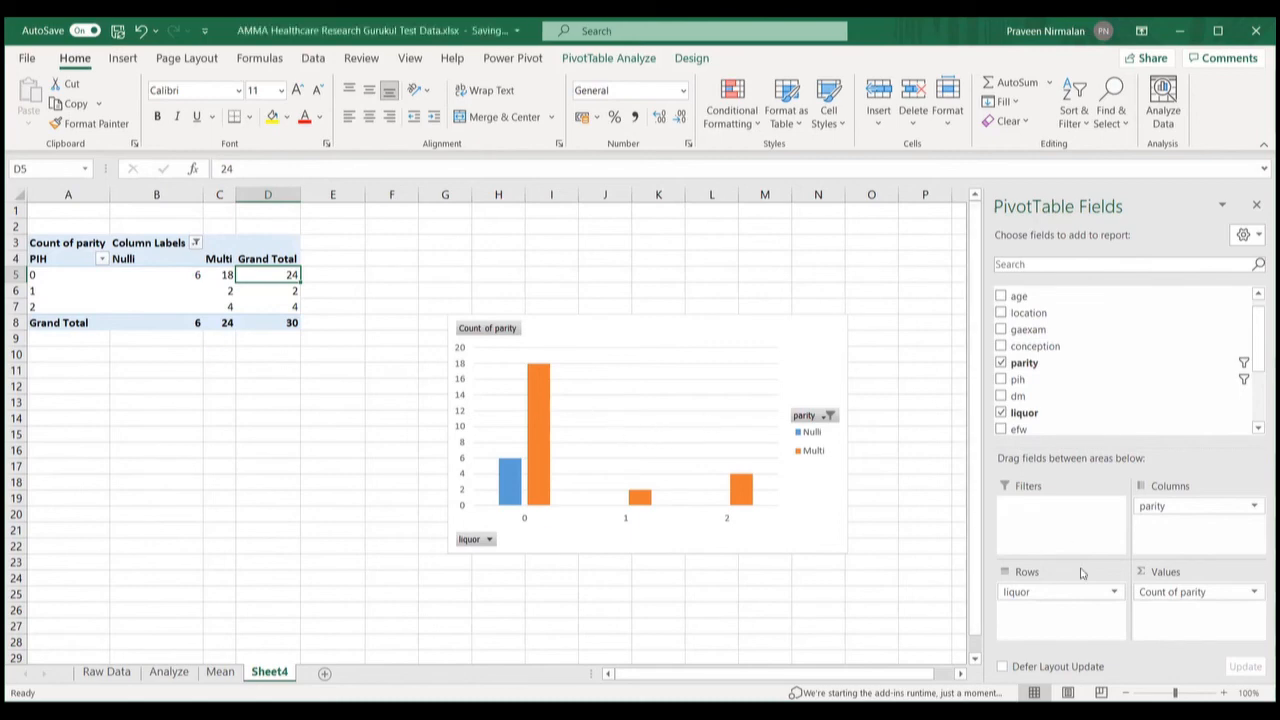
pyautogui.moveTo(1017, 591); pyautogui.dragTo(1040, 416)
pyautogui.moveTo(1018, 352); pyautogui.dragTo(1012, 592)
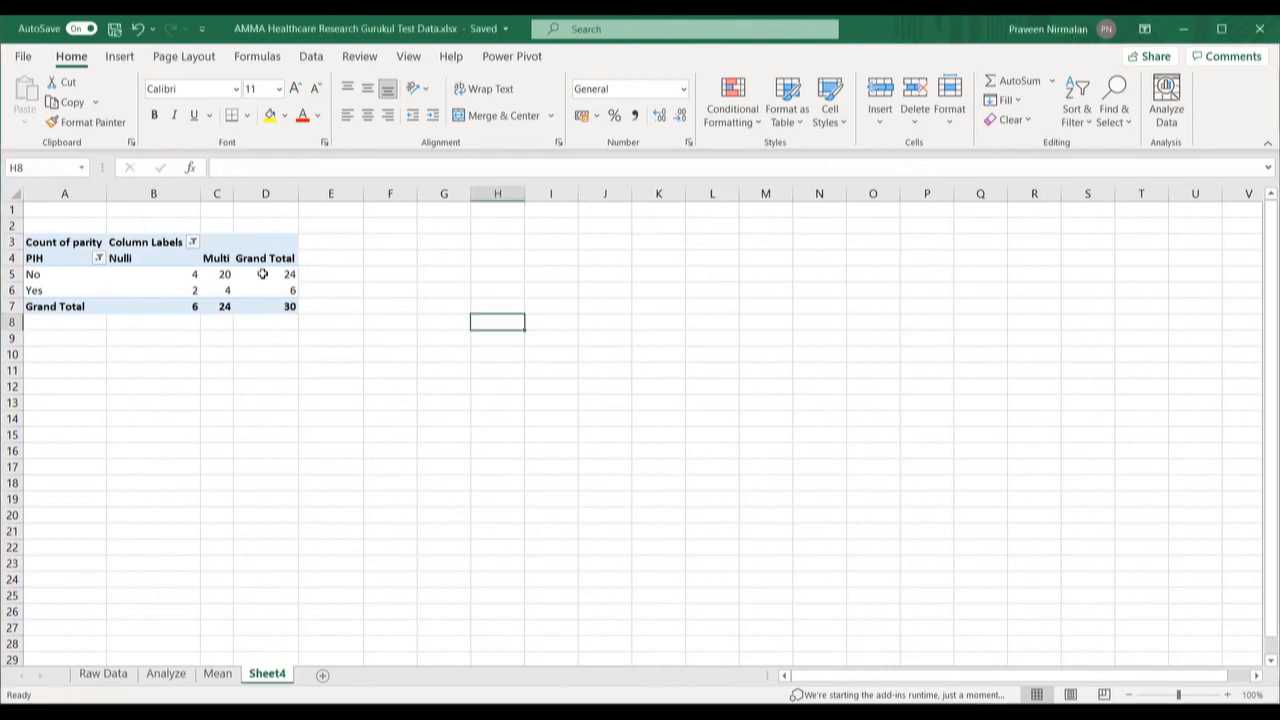
# Step: Select the Sheet4 pivot table and start Insert Slicer from PivotTable Analyze
pyautogui.click(262, 274)
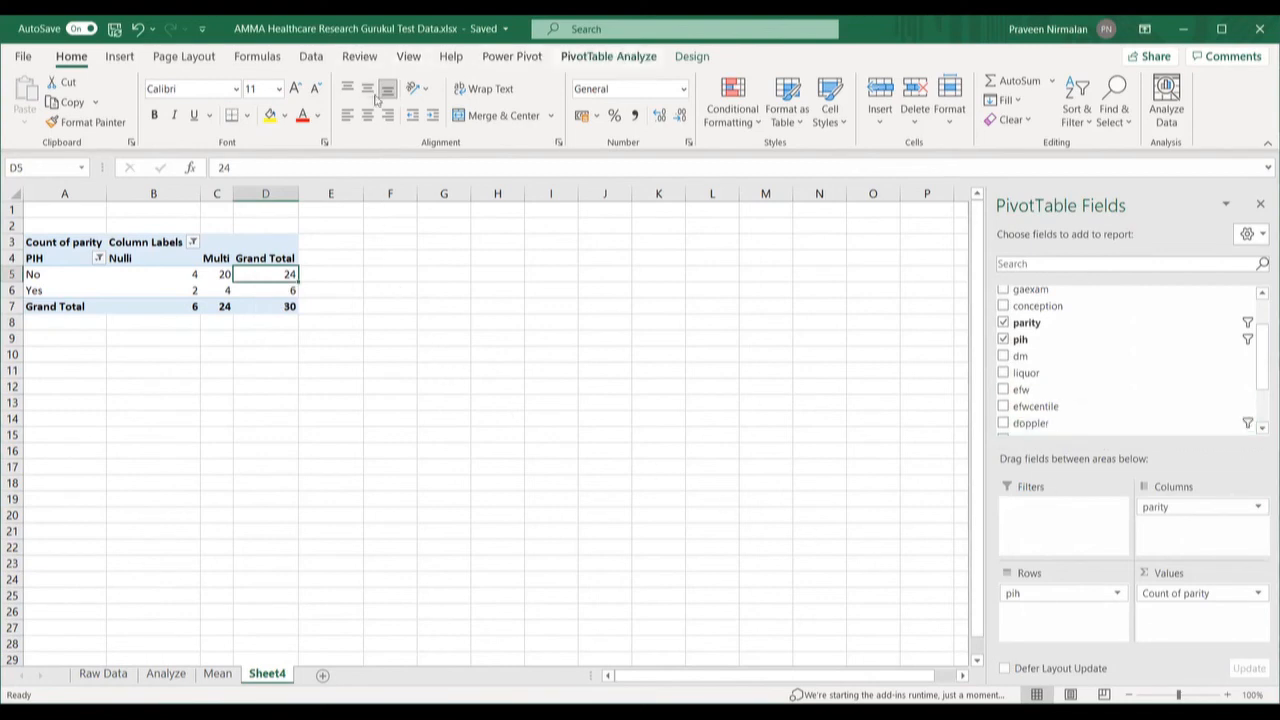
pyautogui.click(608, 57)
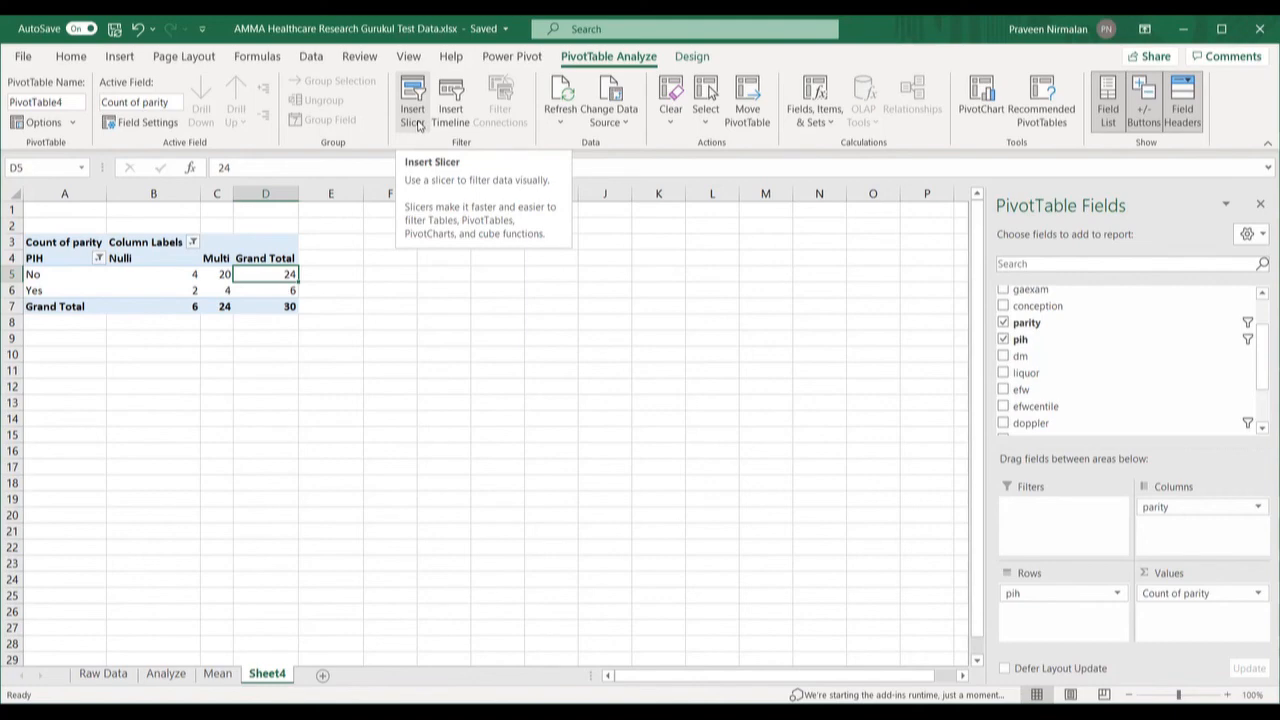
pyautogui.click(413, 117)
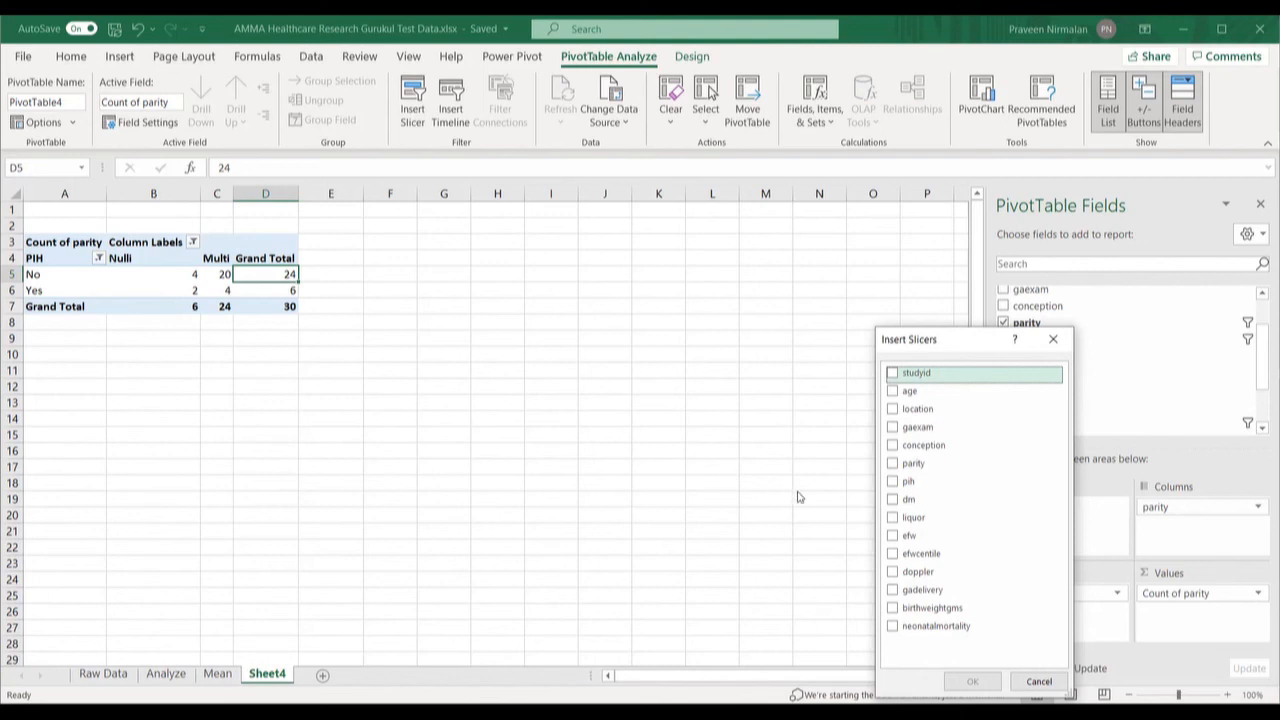
# Step: Add efwcentile and doppler slicers to the Sheet4 pivot table
pyautogui.click(893, 572)
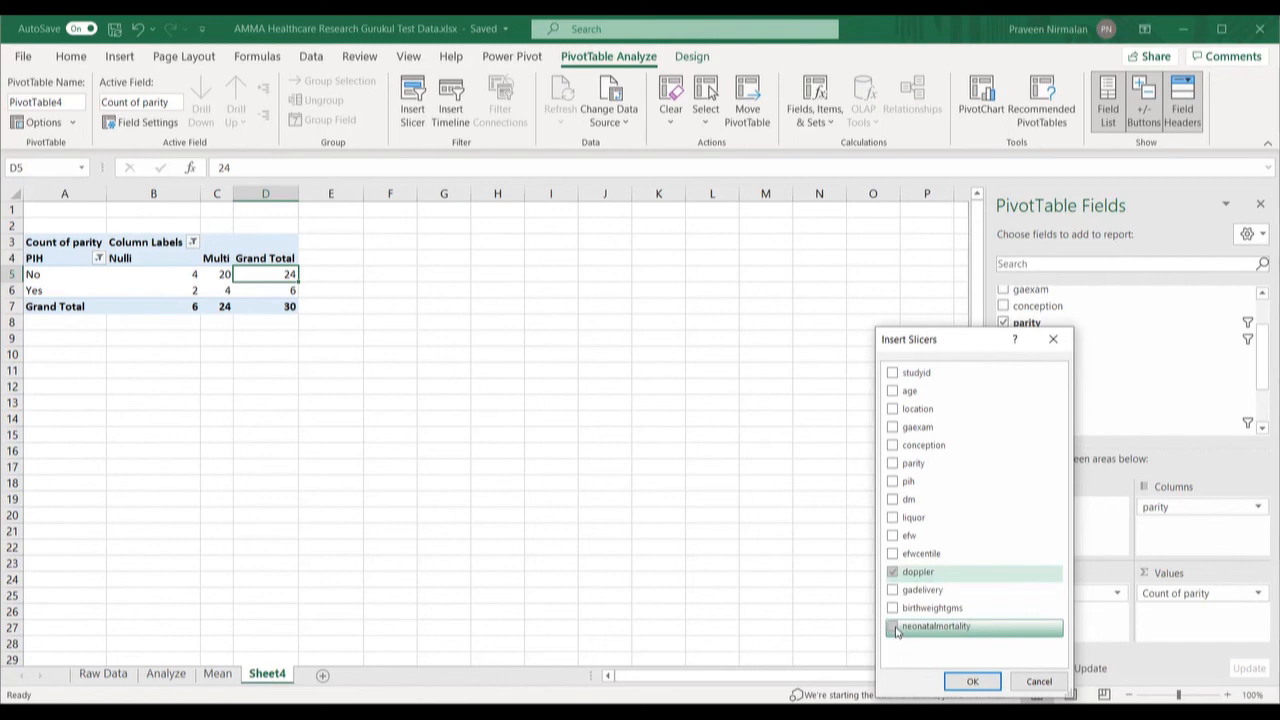
pyautogui.click(900, 555)
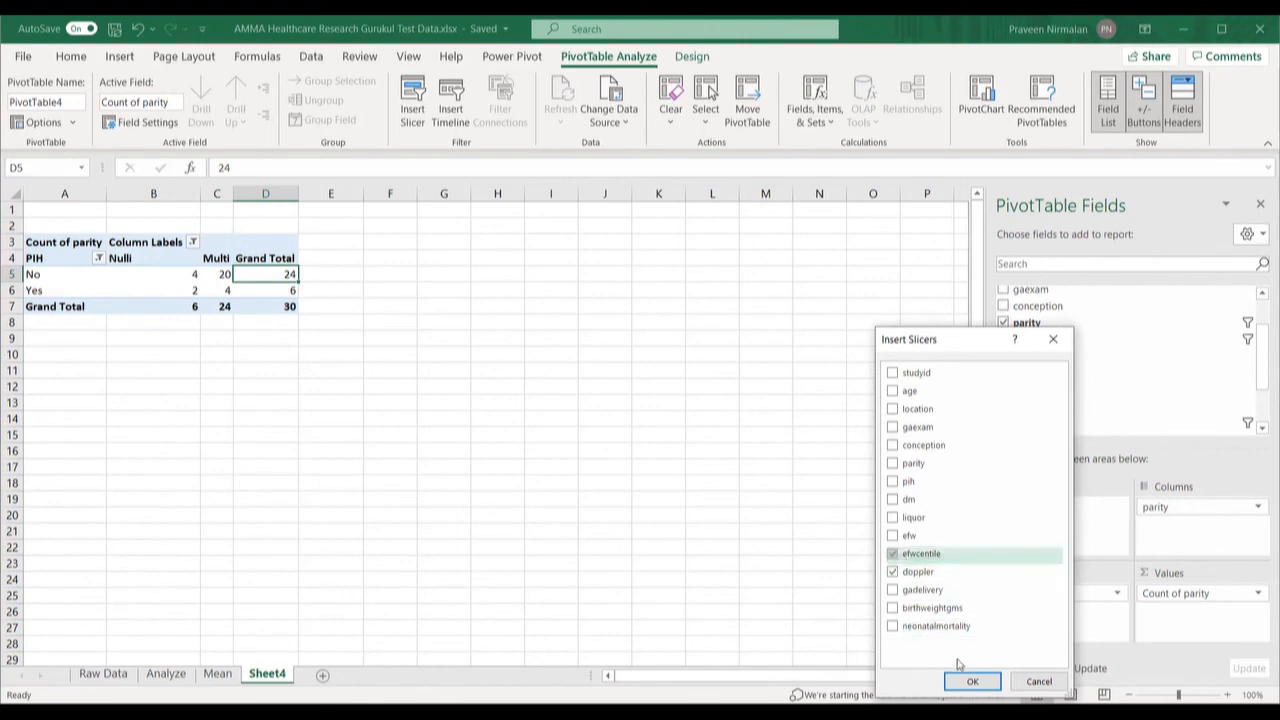
pyautogui.click(895, 630)
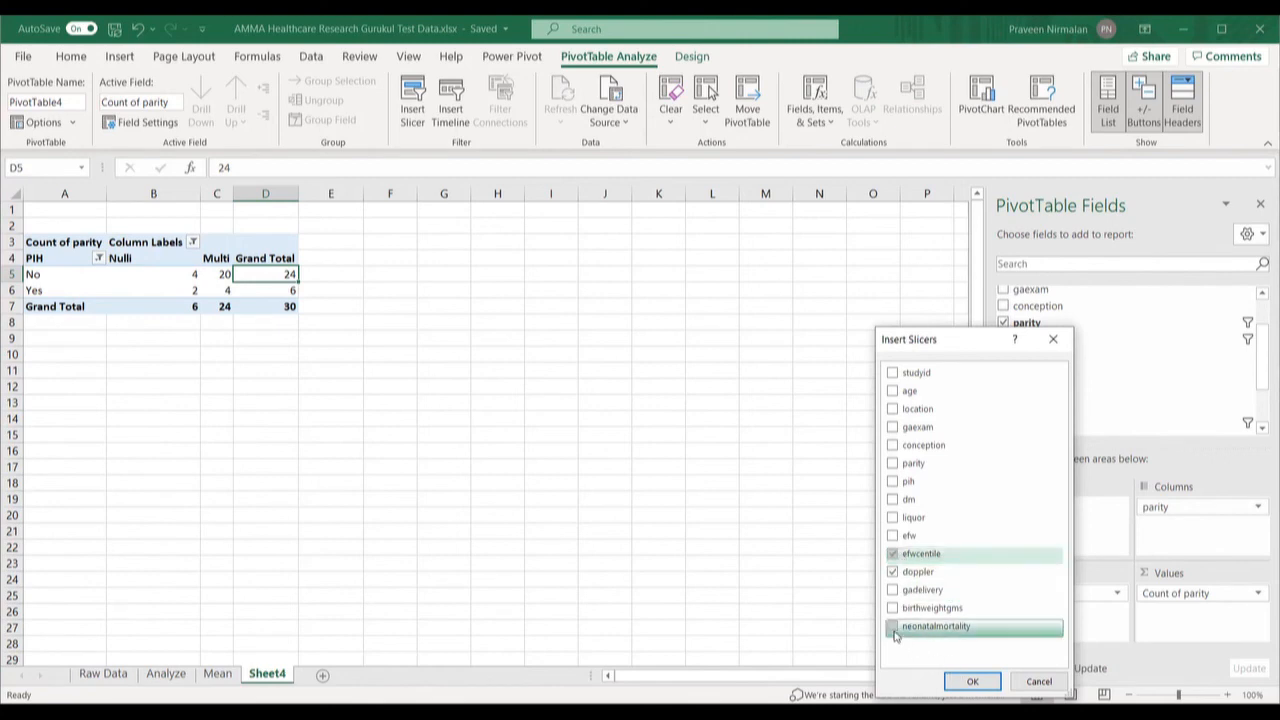
pyautogui.click(955, 681)
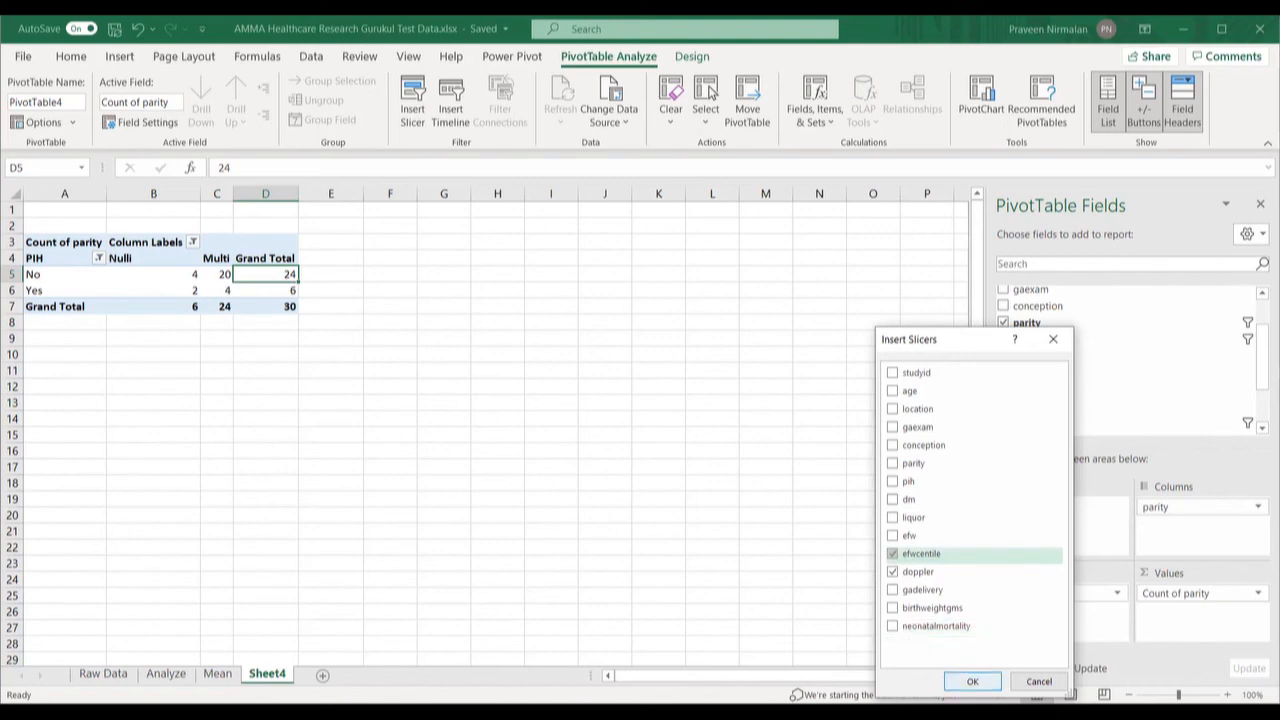
pyautogui.click(972, 681)
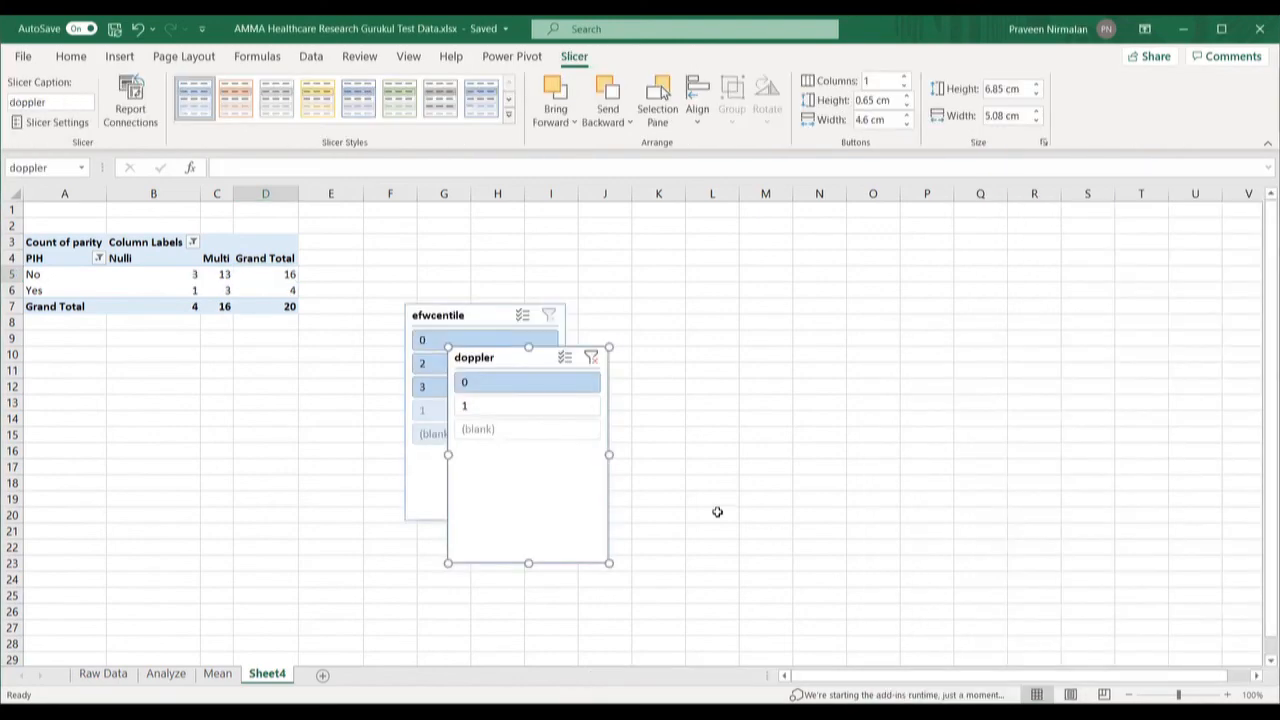
# Step: Place the doppler slicer right of efwcentile and filter efwcentile to 1
pyautogui.moveTo(569, 448); pyautogui.dragTo(779, 400)
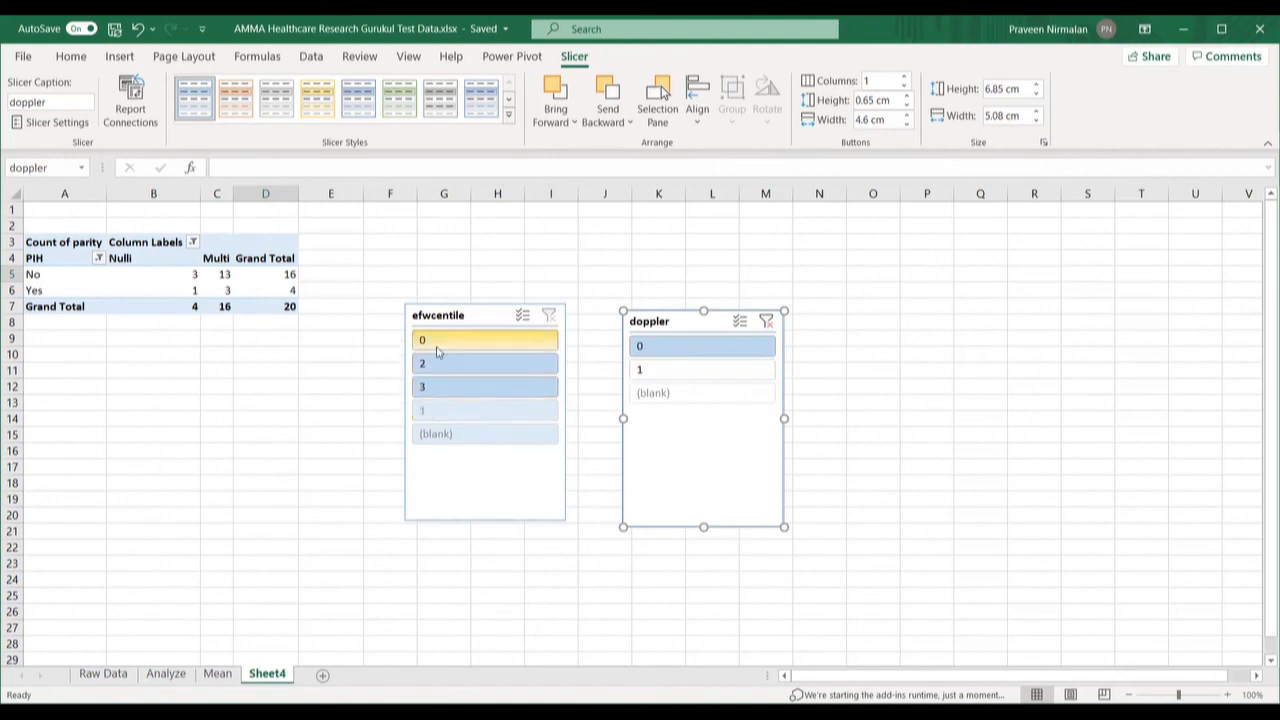
pyautogui.click(423, 414)
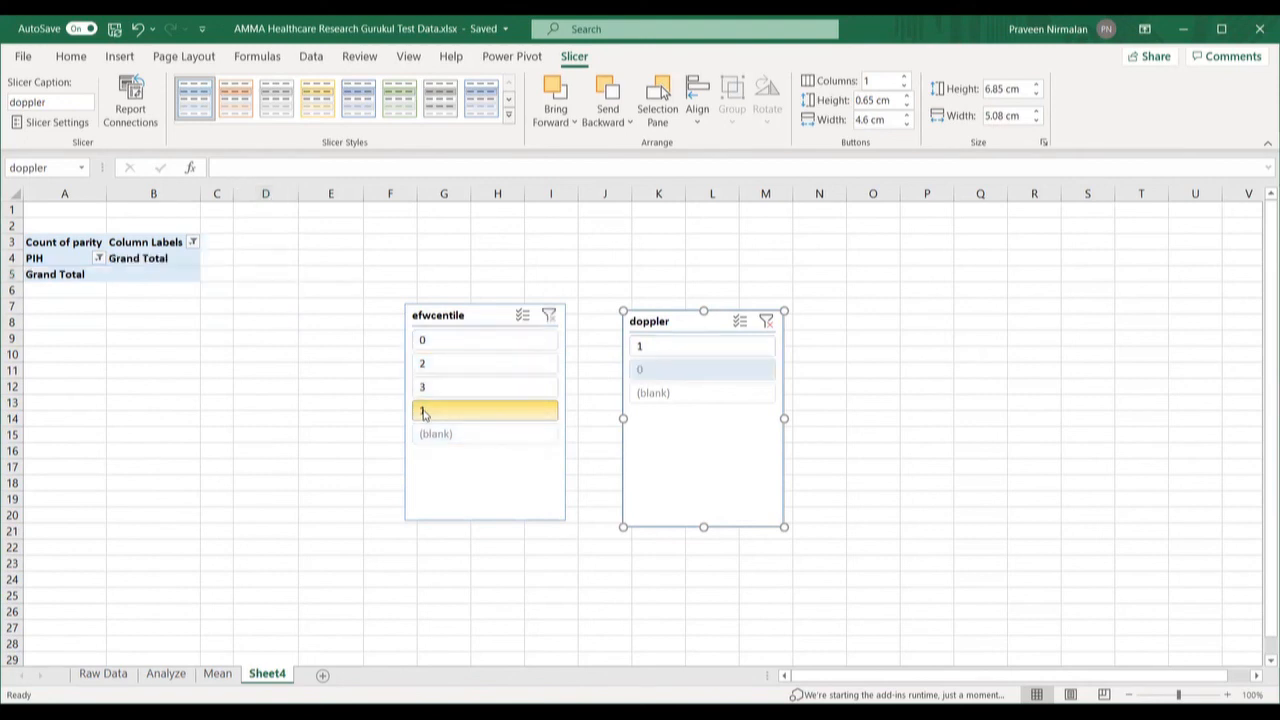
# Step: Filter the slicers to efwcentile 0 and doppler 0, giving a Grand Total of 10
pyautogui.click(645, 358)
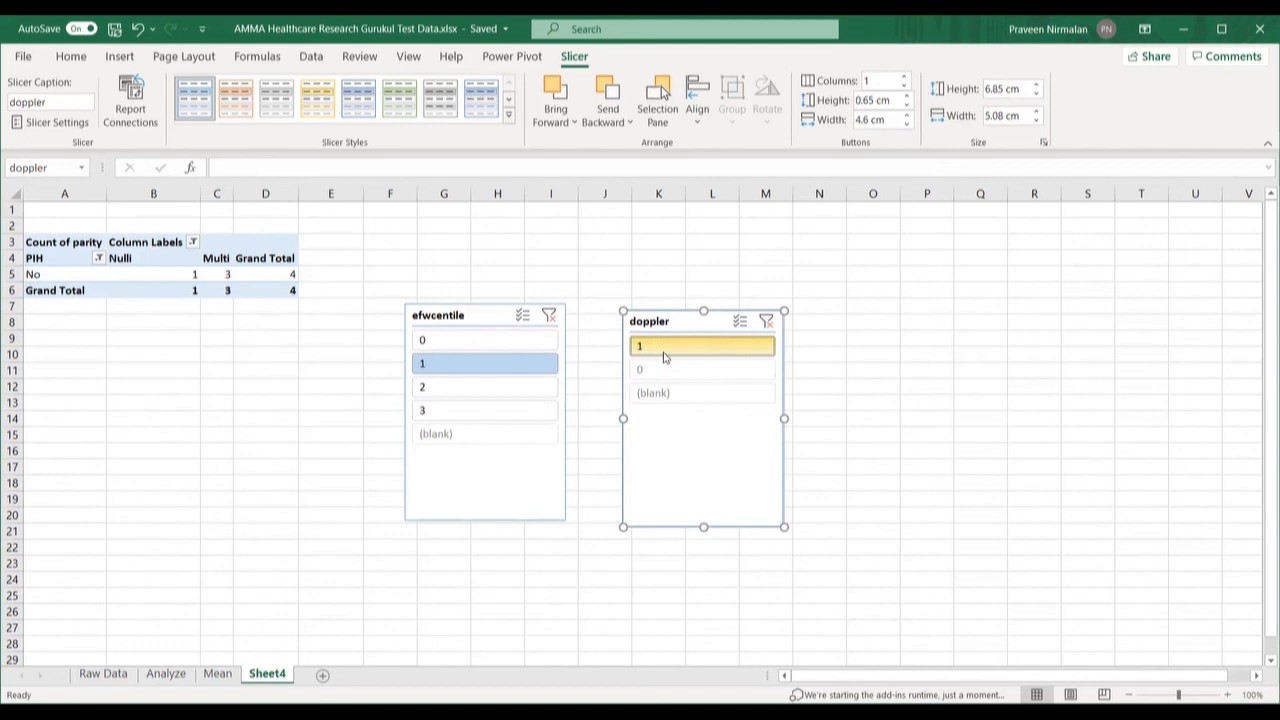
pyautogui.click(455, 340)
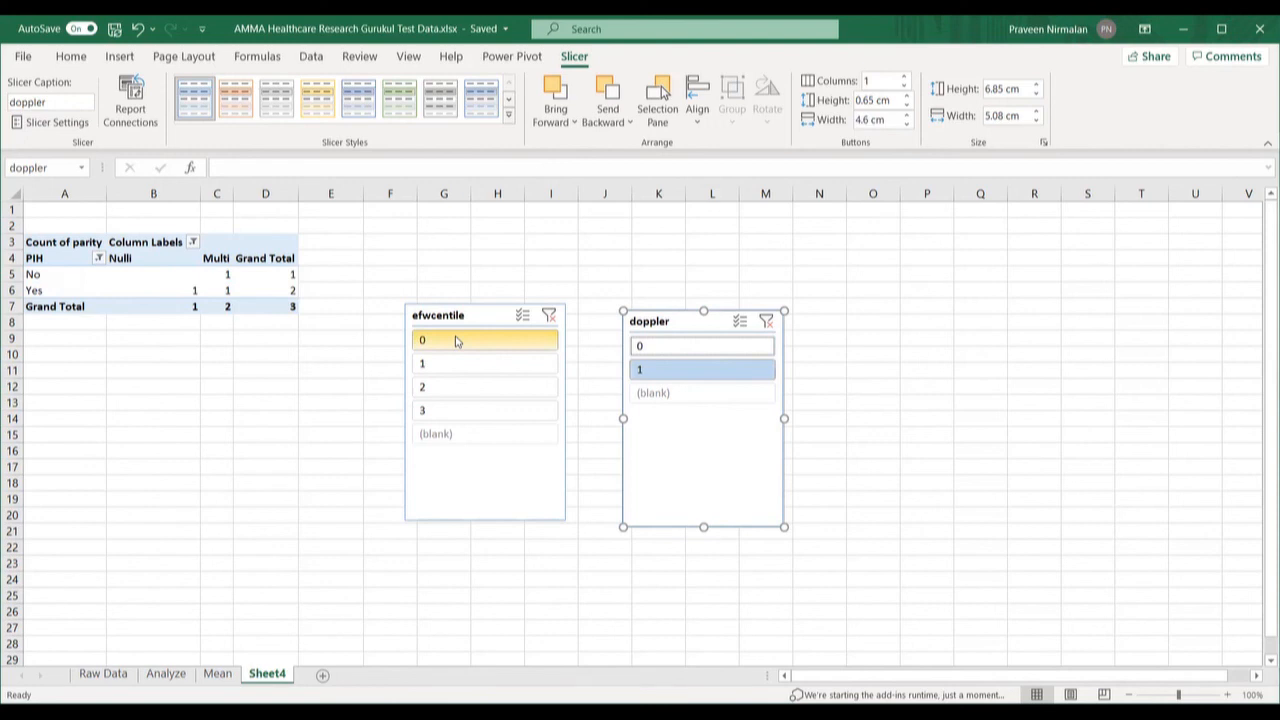
pyautogui.click(653, 350)
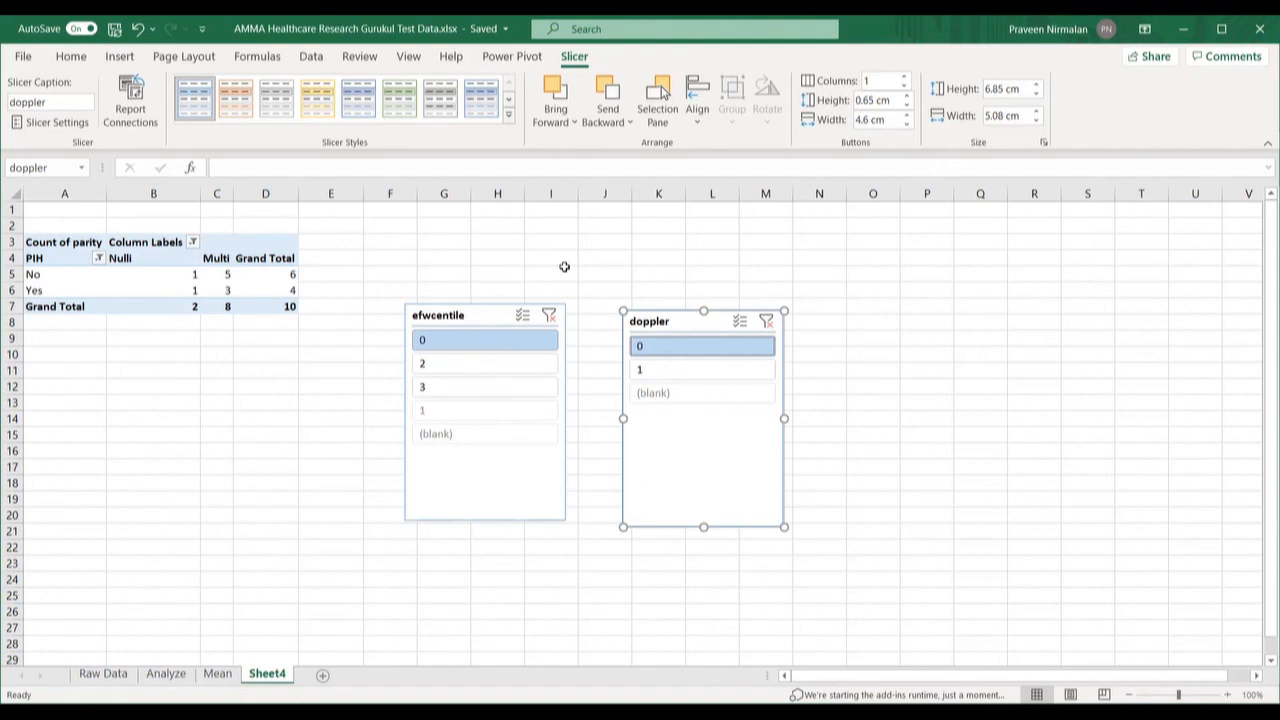
pyautogui.click(370, 340)
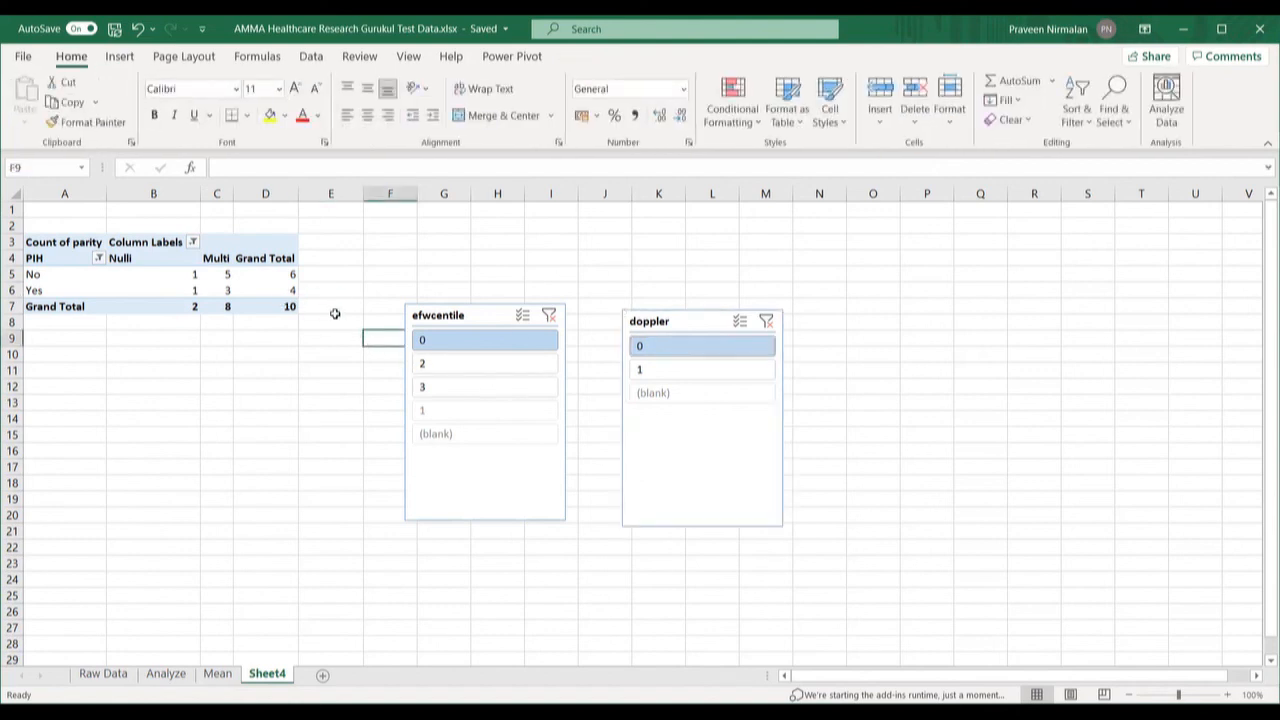
pyautogui.click(277, 271)
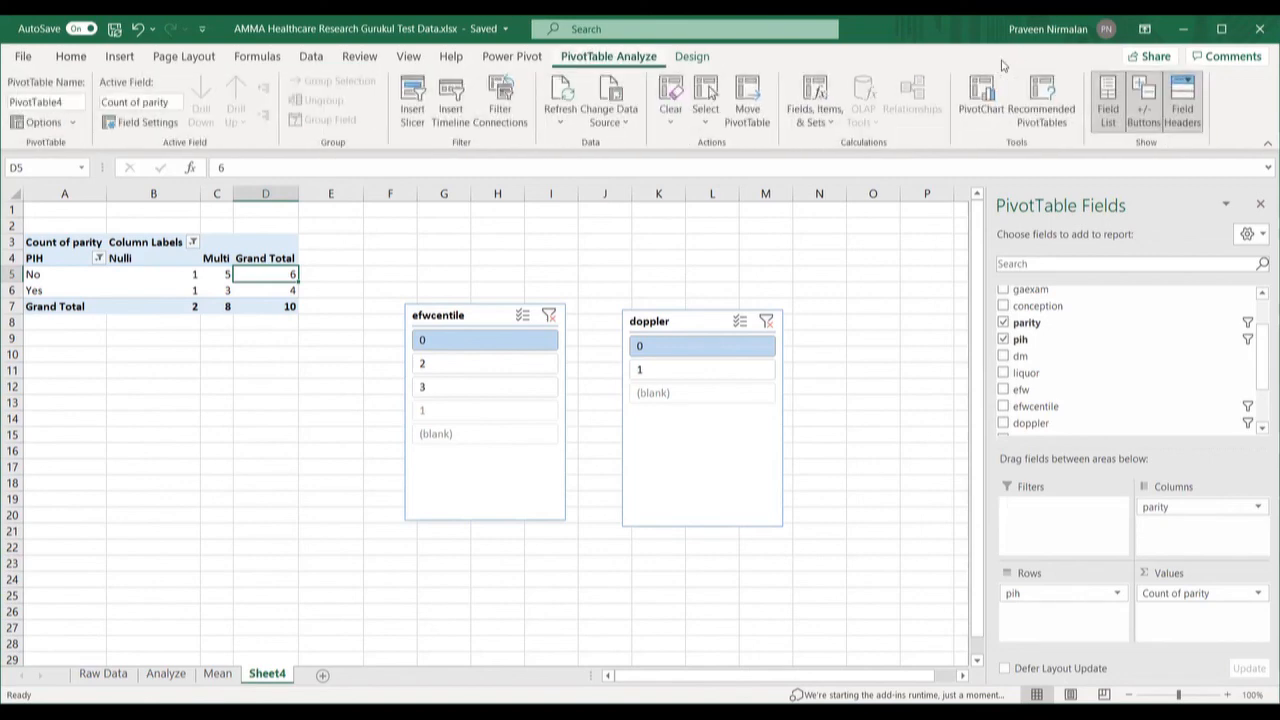
# Step: Insert a neonatalmortality slicer, bringing the filtered pivot total to 9
pyautogui.click(413, 115)
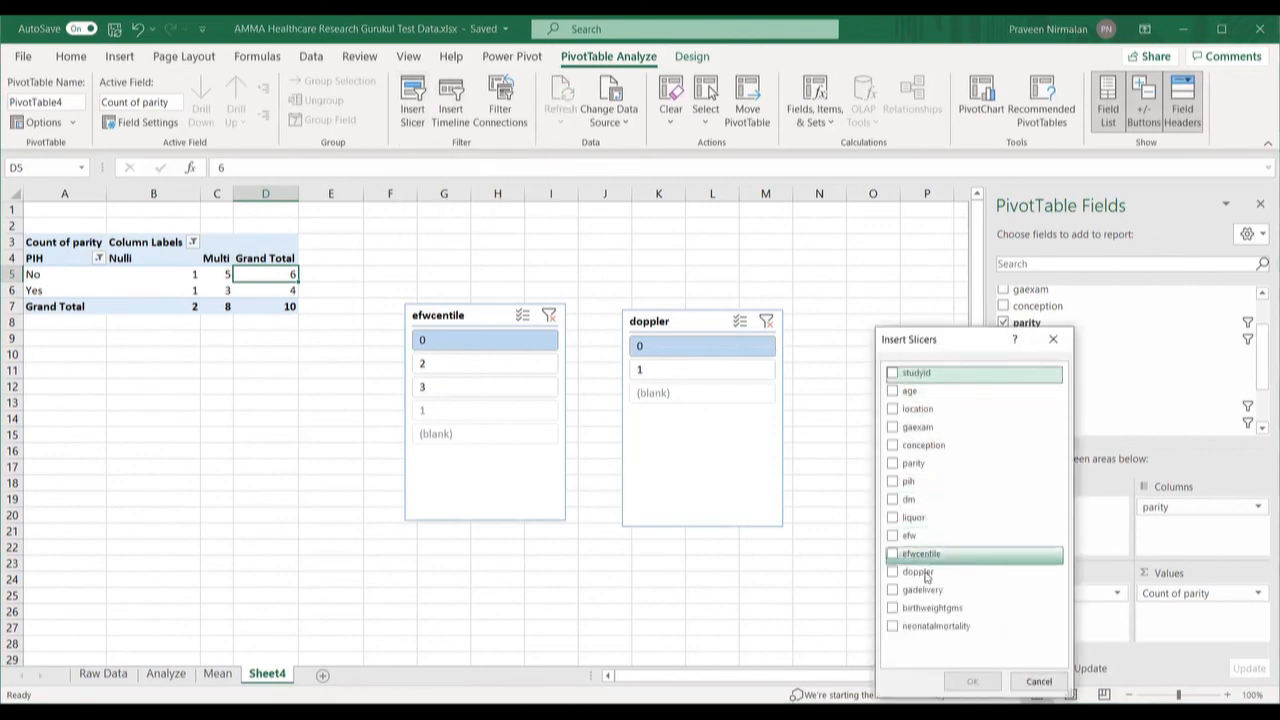
pyautogui.click(894, 627)
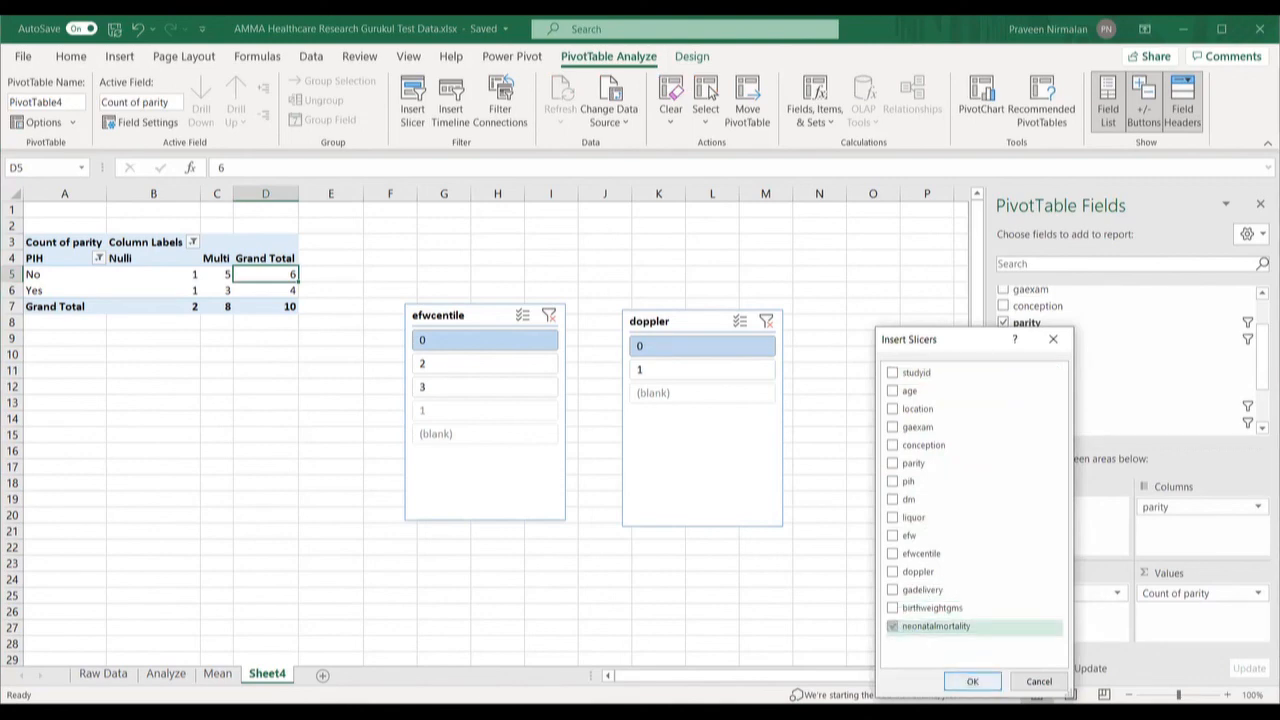
pyautogui.click(971, 682)
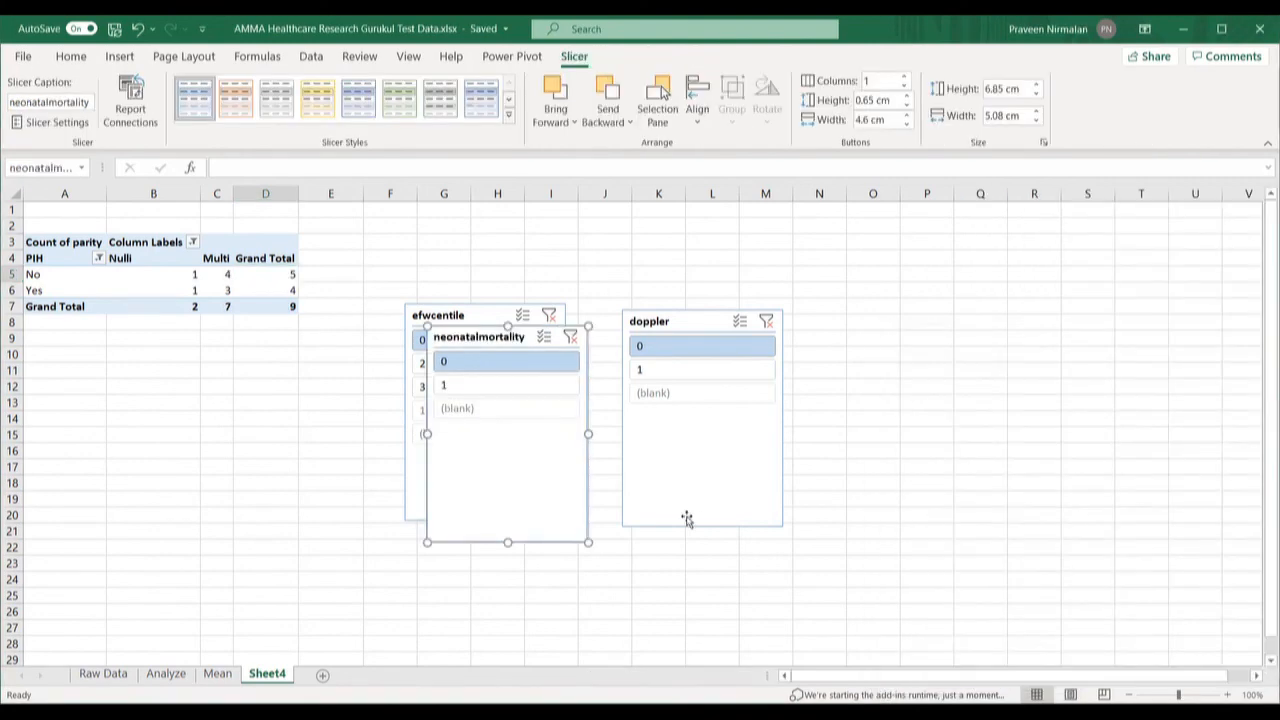
# Step: Move the neonatalmortality slicer below the pivot, left of efwcentile, and filter it to 0
pyautogui.moveTo(491, 429); pyautogui.dragTo(283, 438)
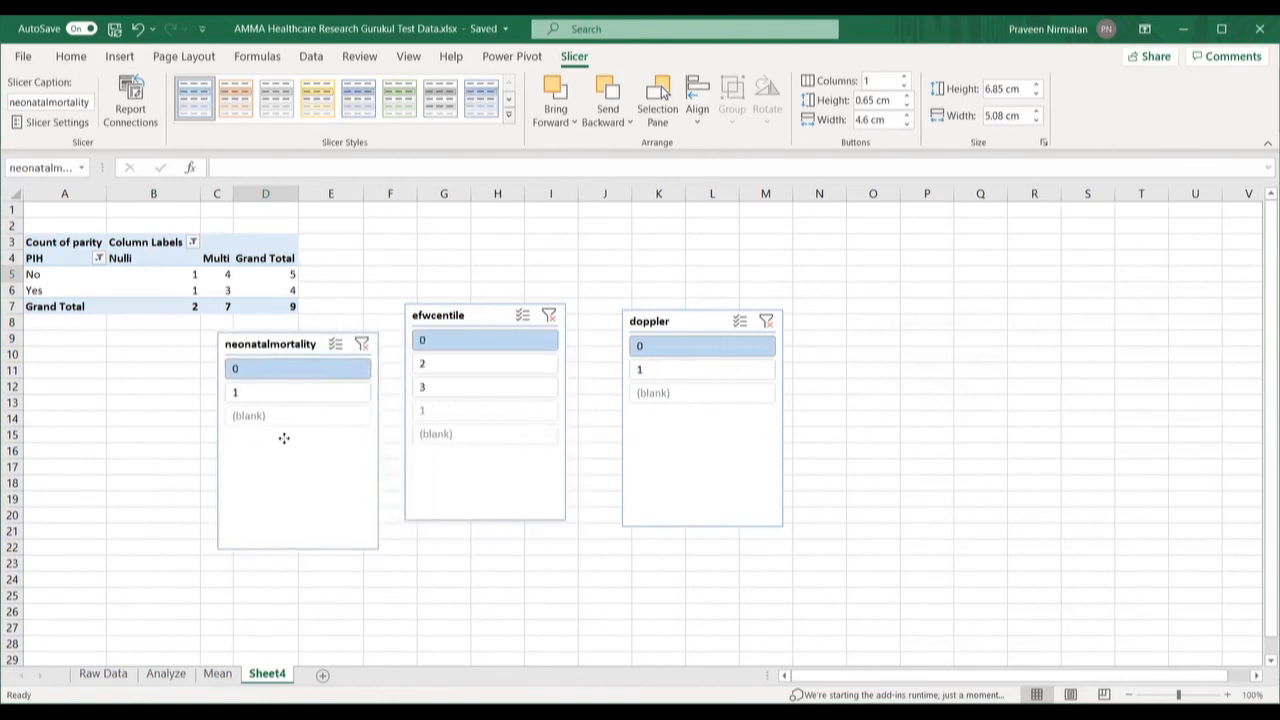
pyautogui.click(239, 399)
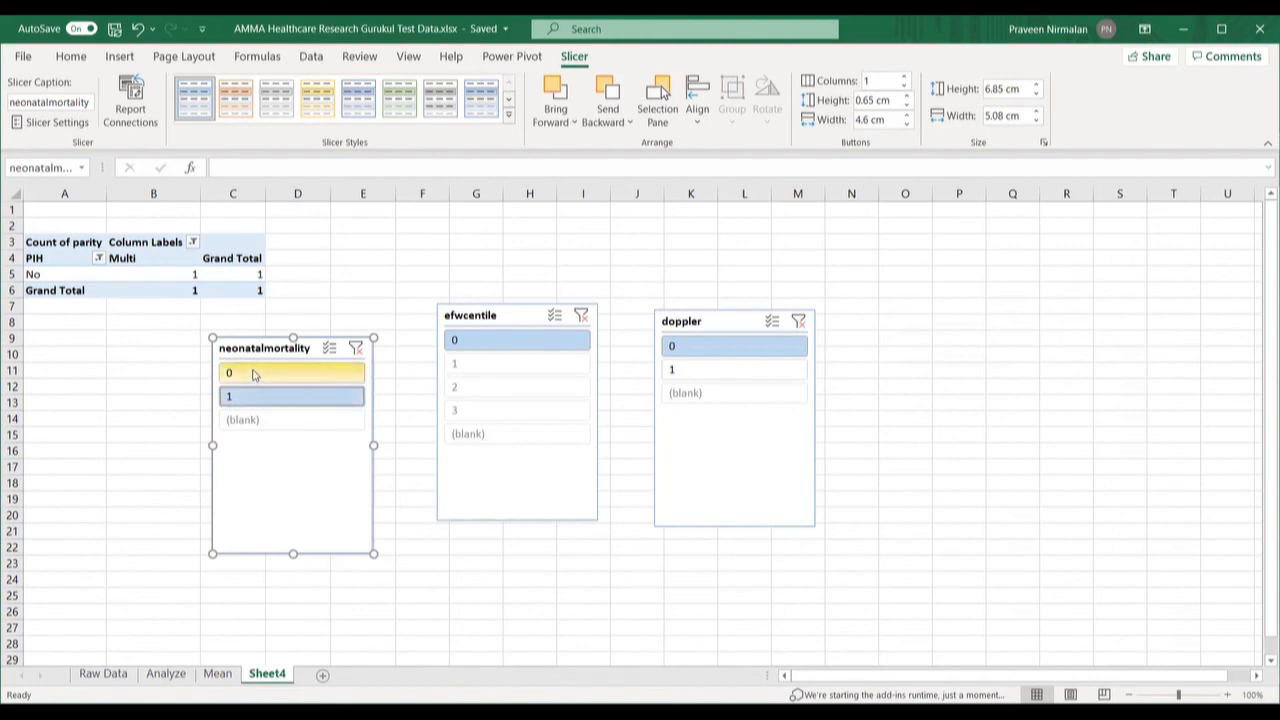
pyautogui.click(253, 374)
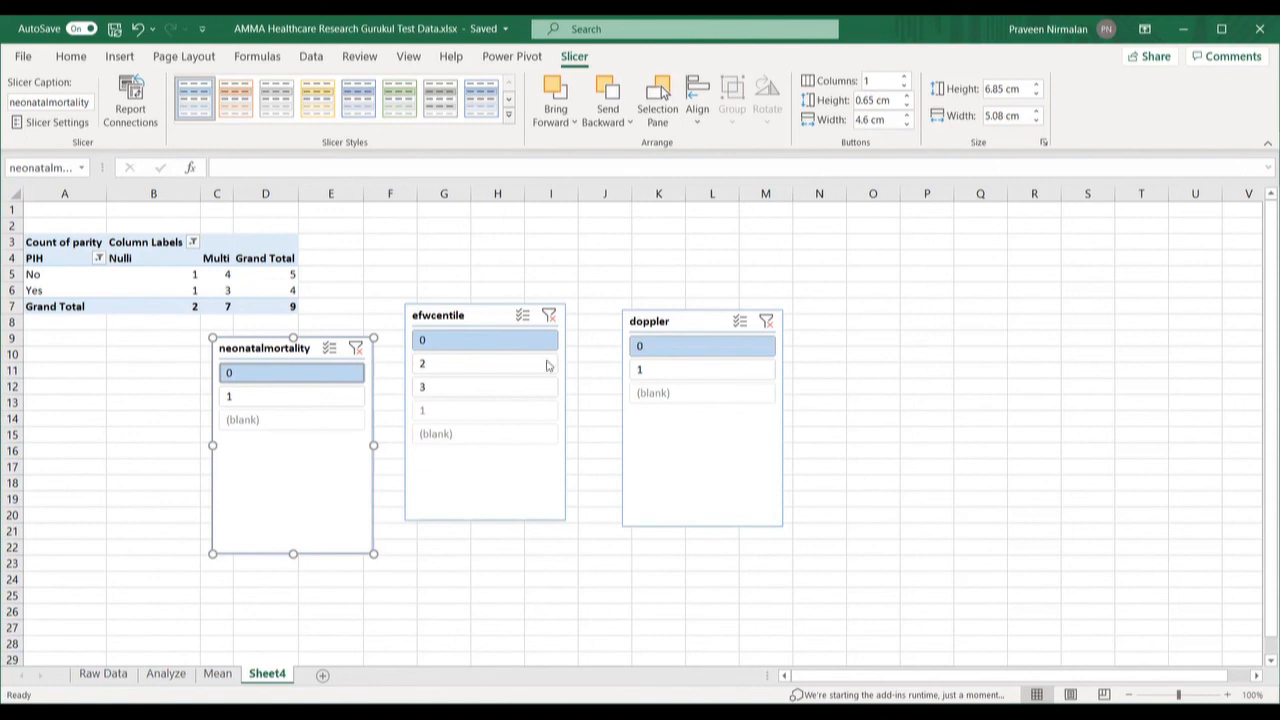
# Step: Try efwcentile values 2, 3 and 1 with doppler 1, then settle on efwcentile 2, doppler 0
pyautogui.click(489, 365)
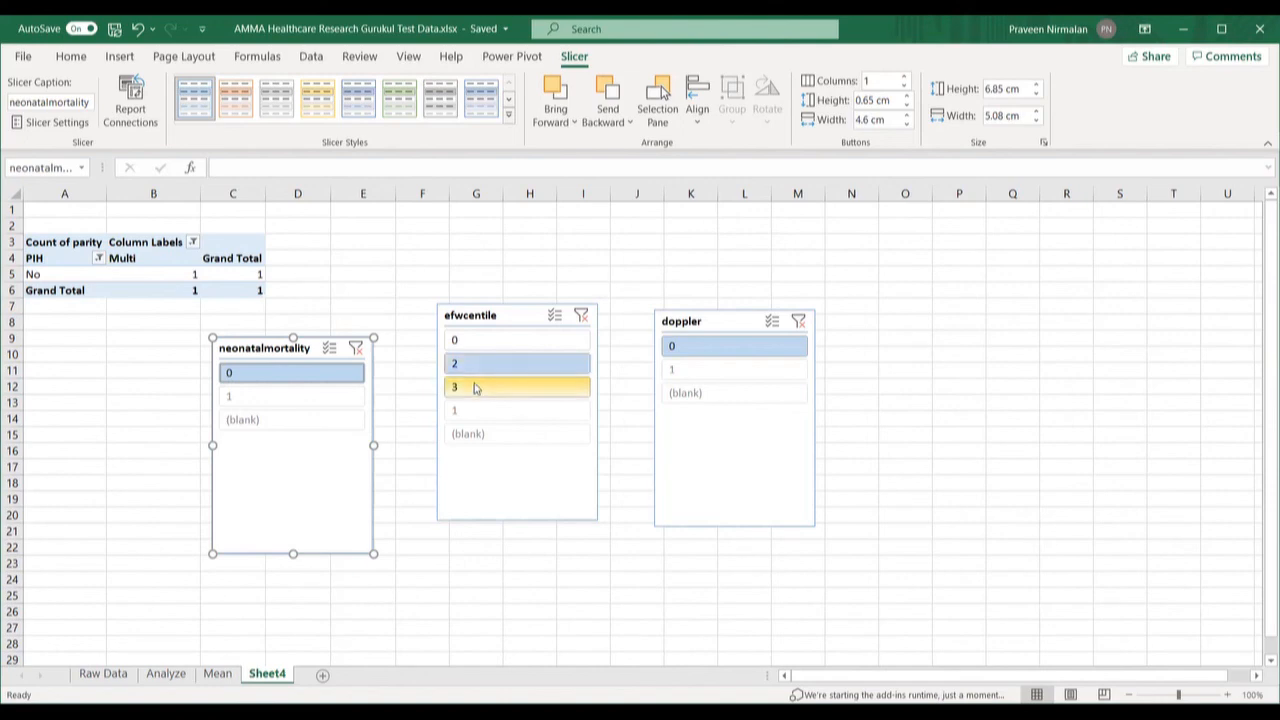
pyautogui.click(474, 389)
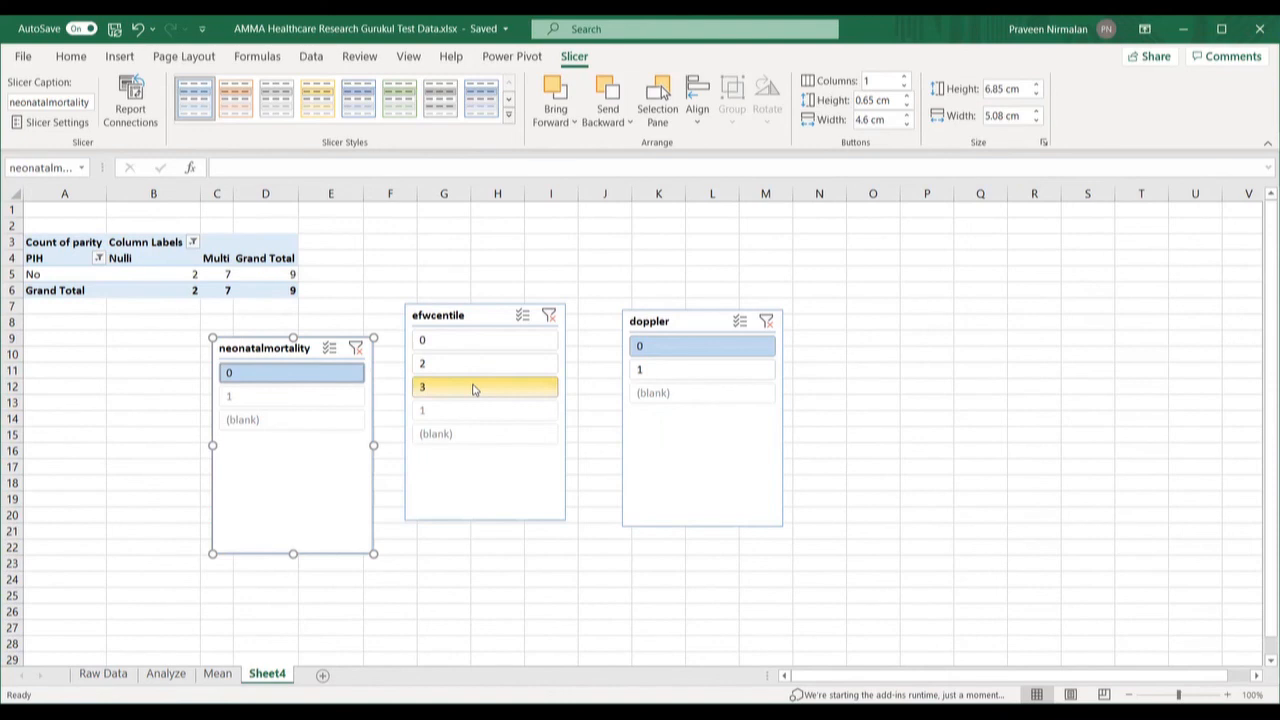
pyautogui.click(646, 369)
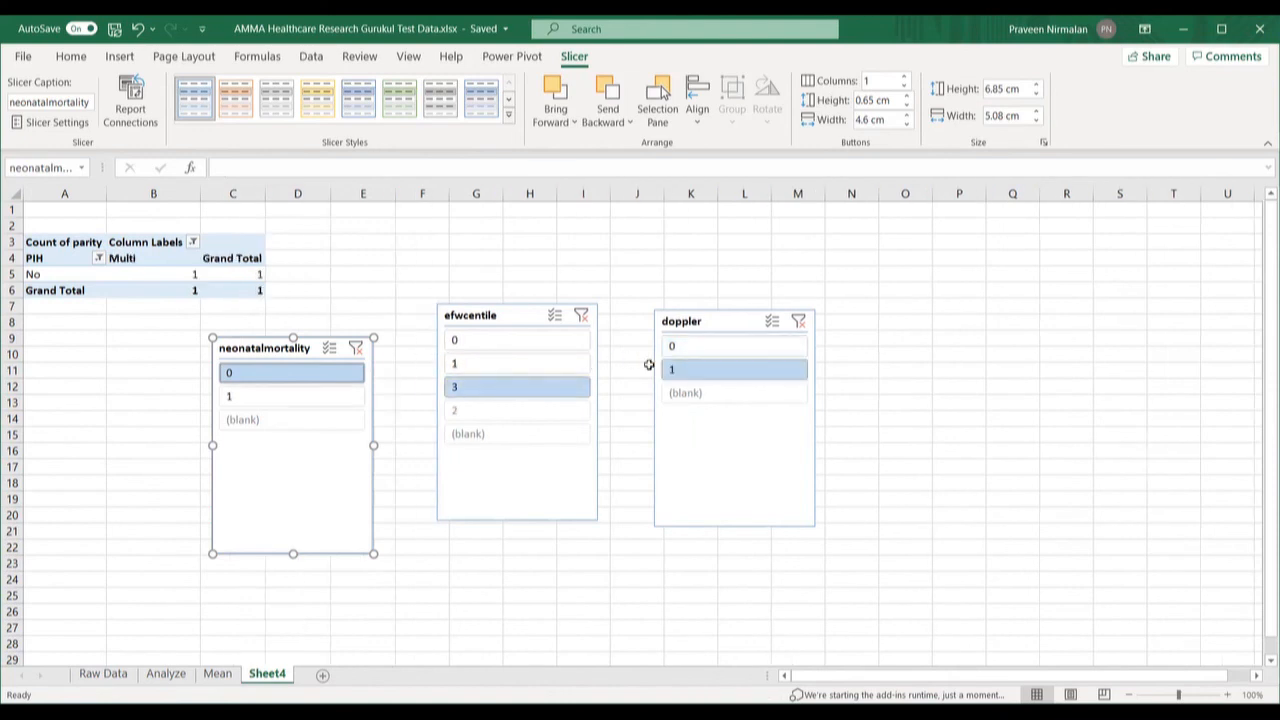
pyautogui.click(488, 368)
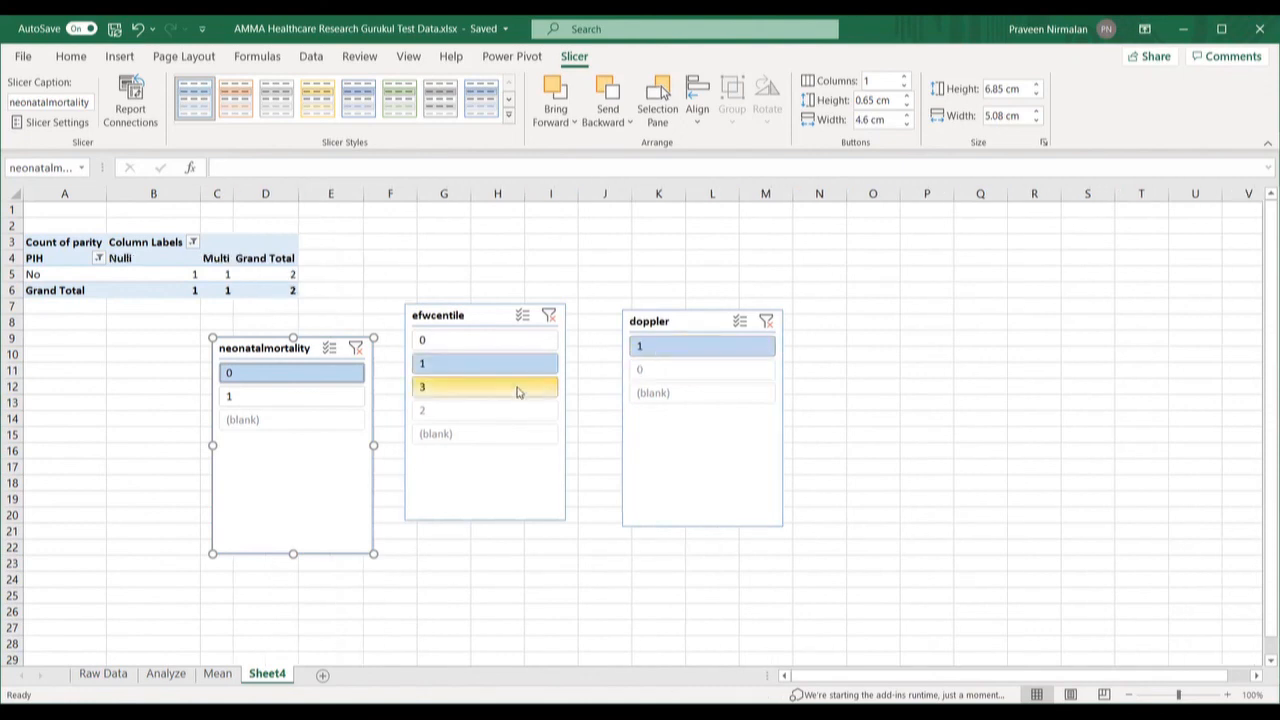
pyautogui.click(455, 413)
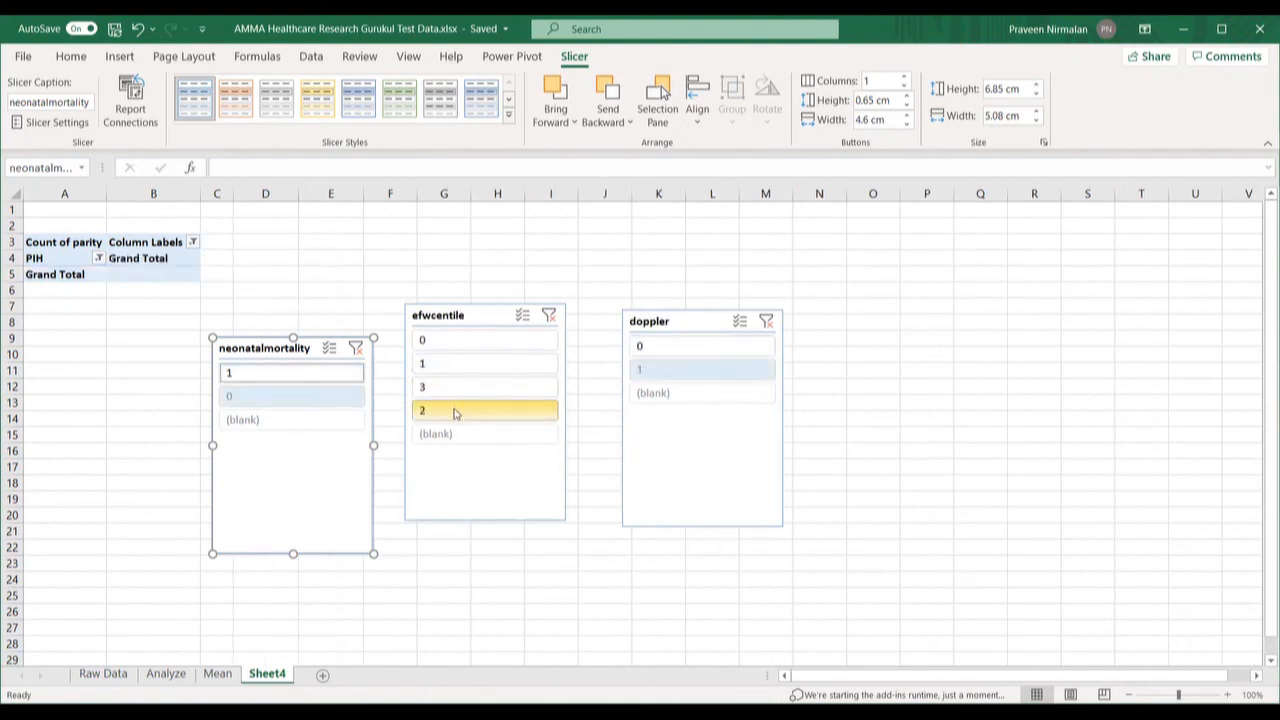
pyautogui.click(651, 345)
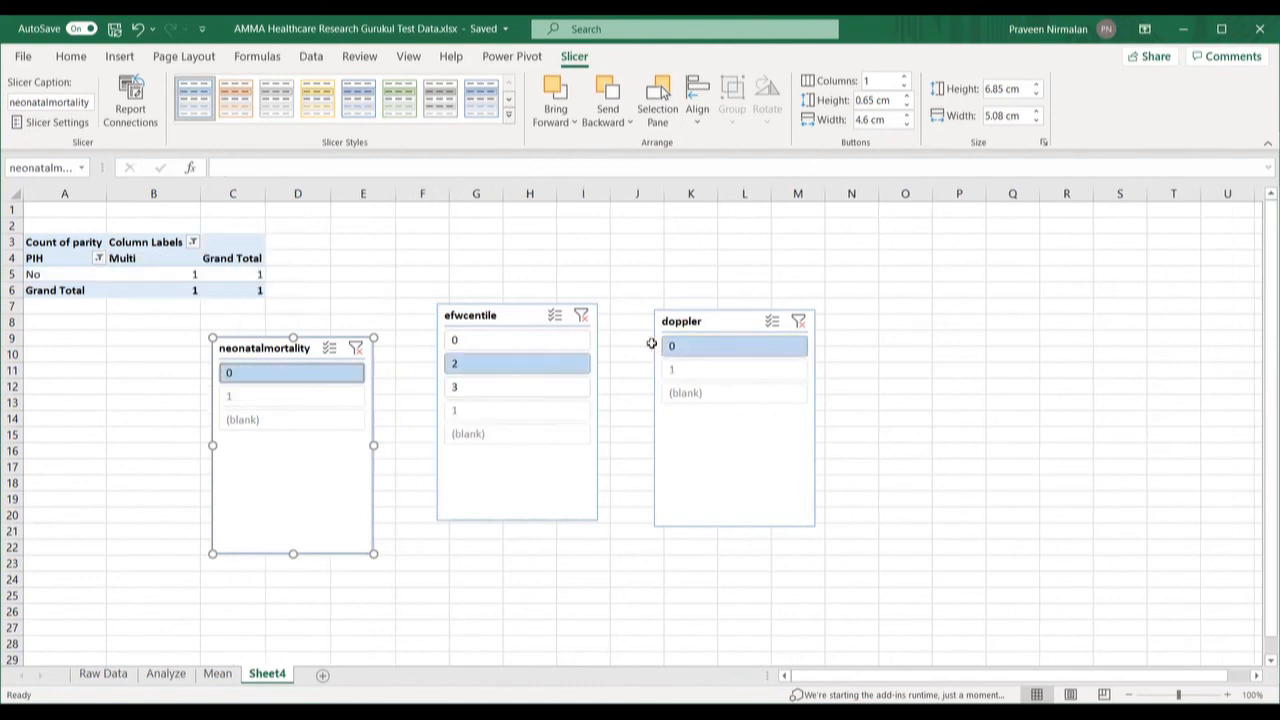
pyautogui.click(460, 411)
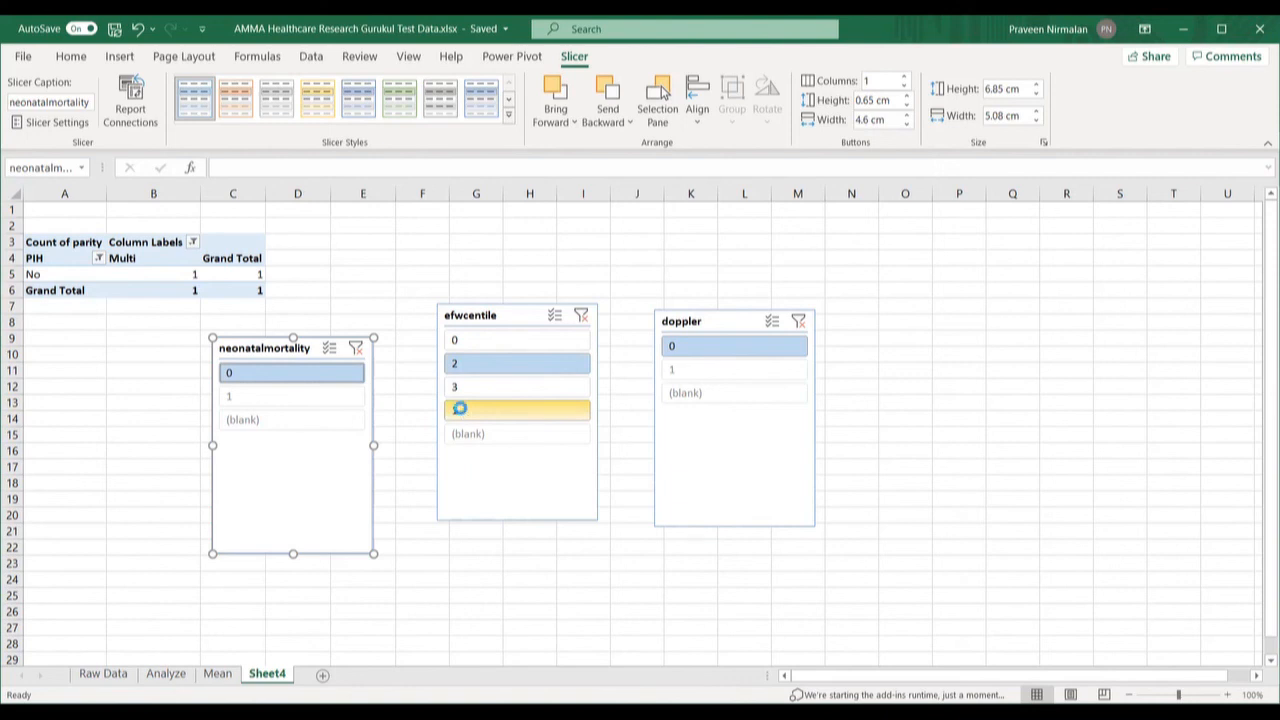